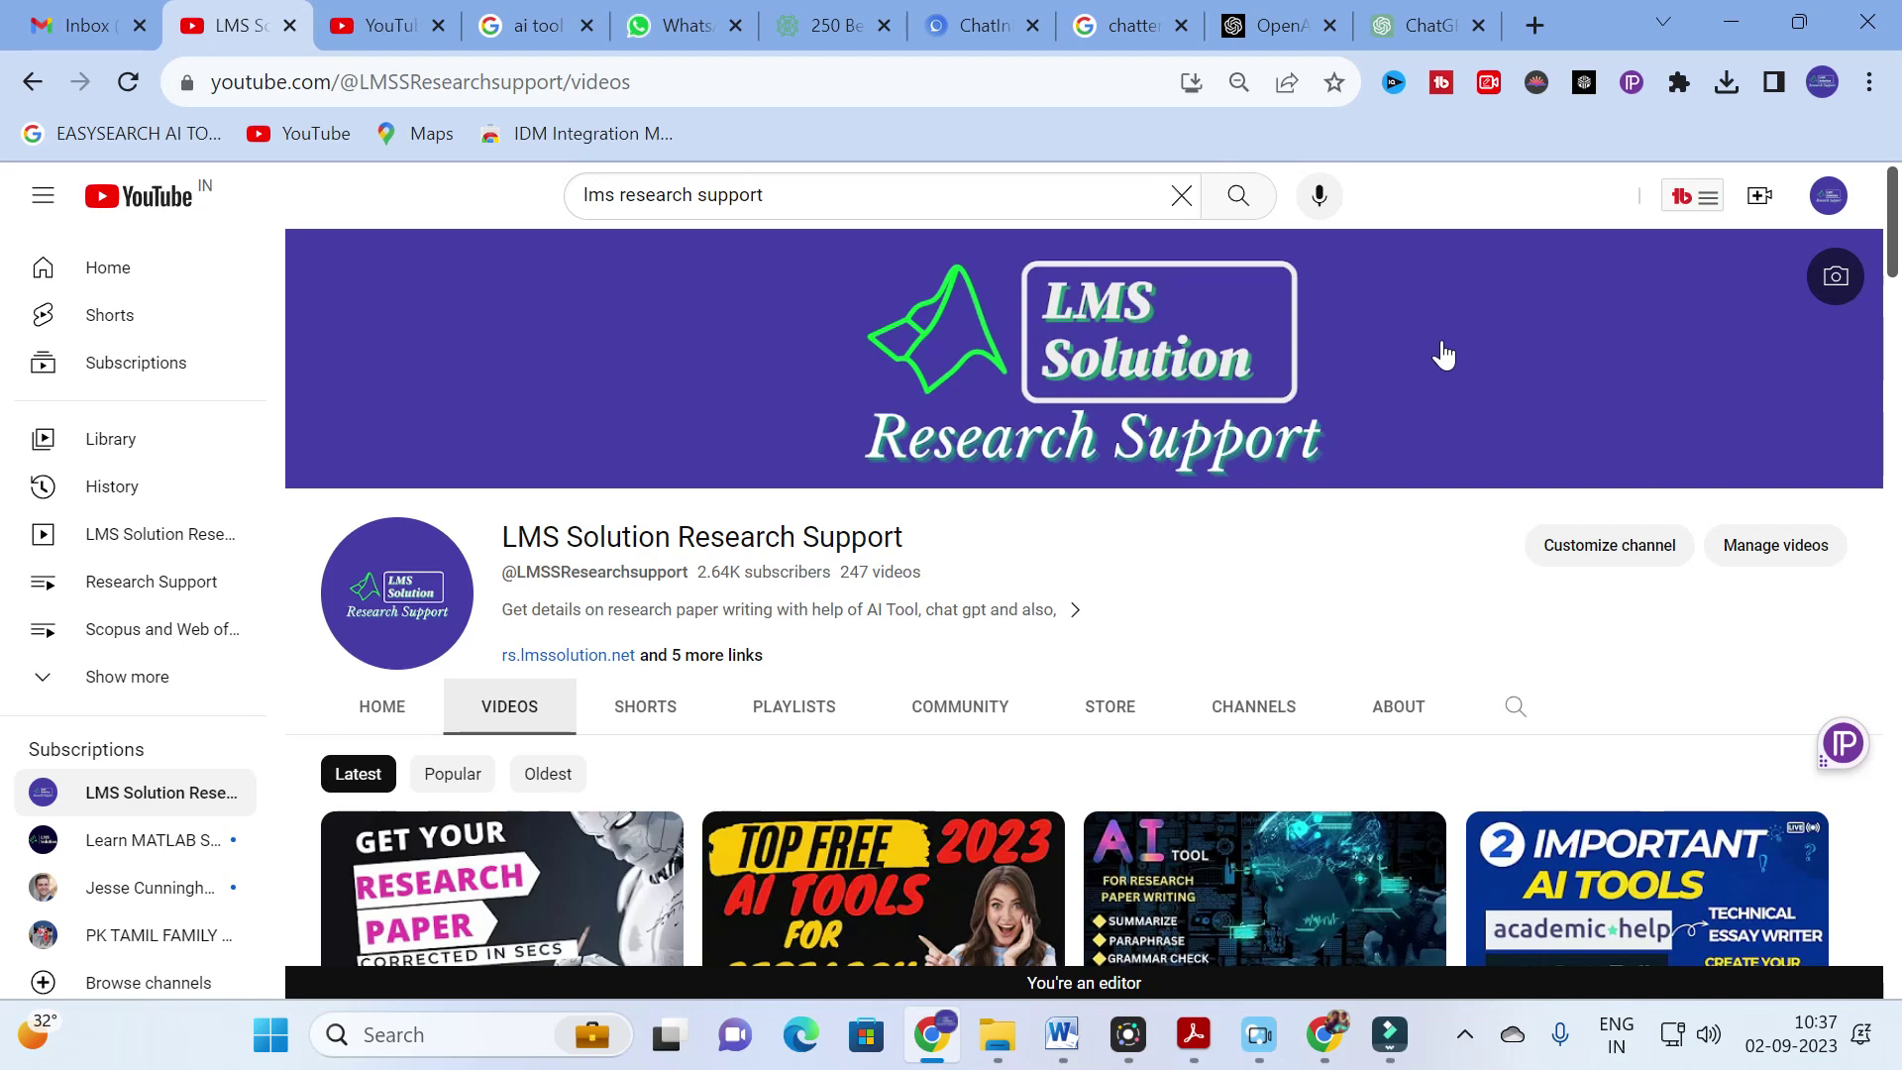
mouse_move(1245, 1010)
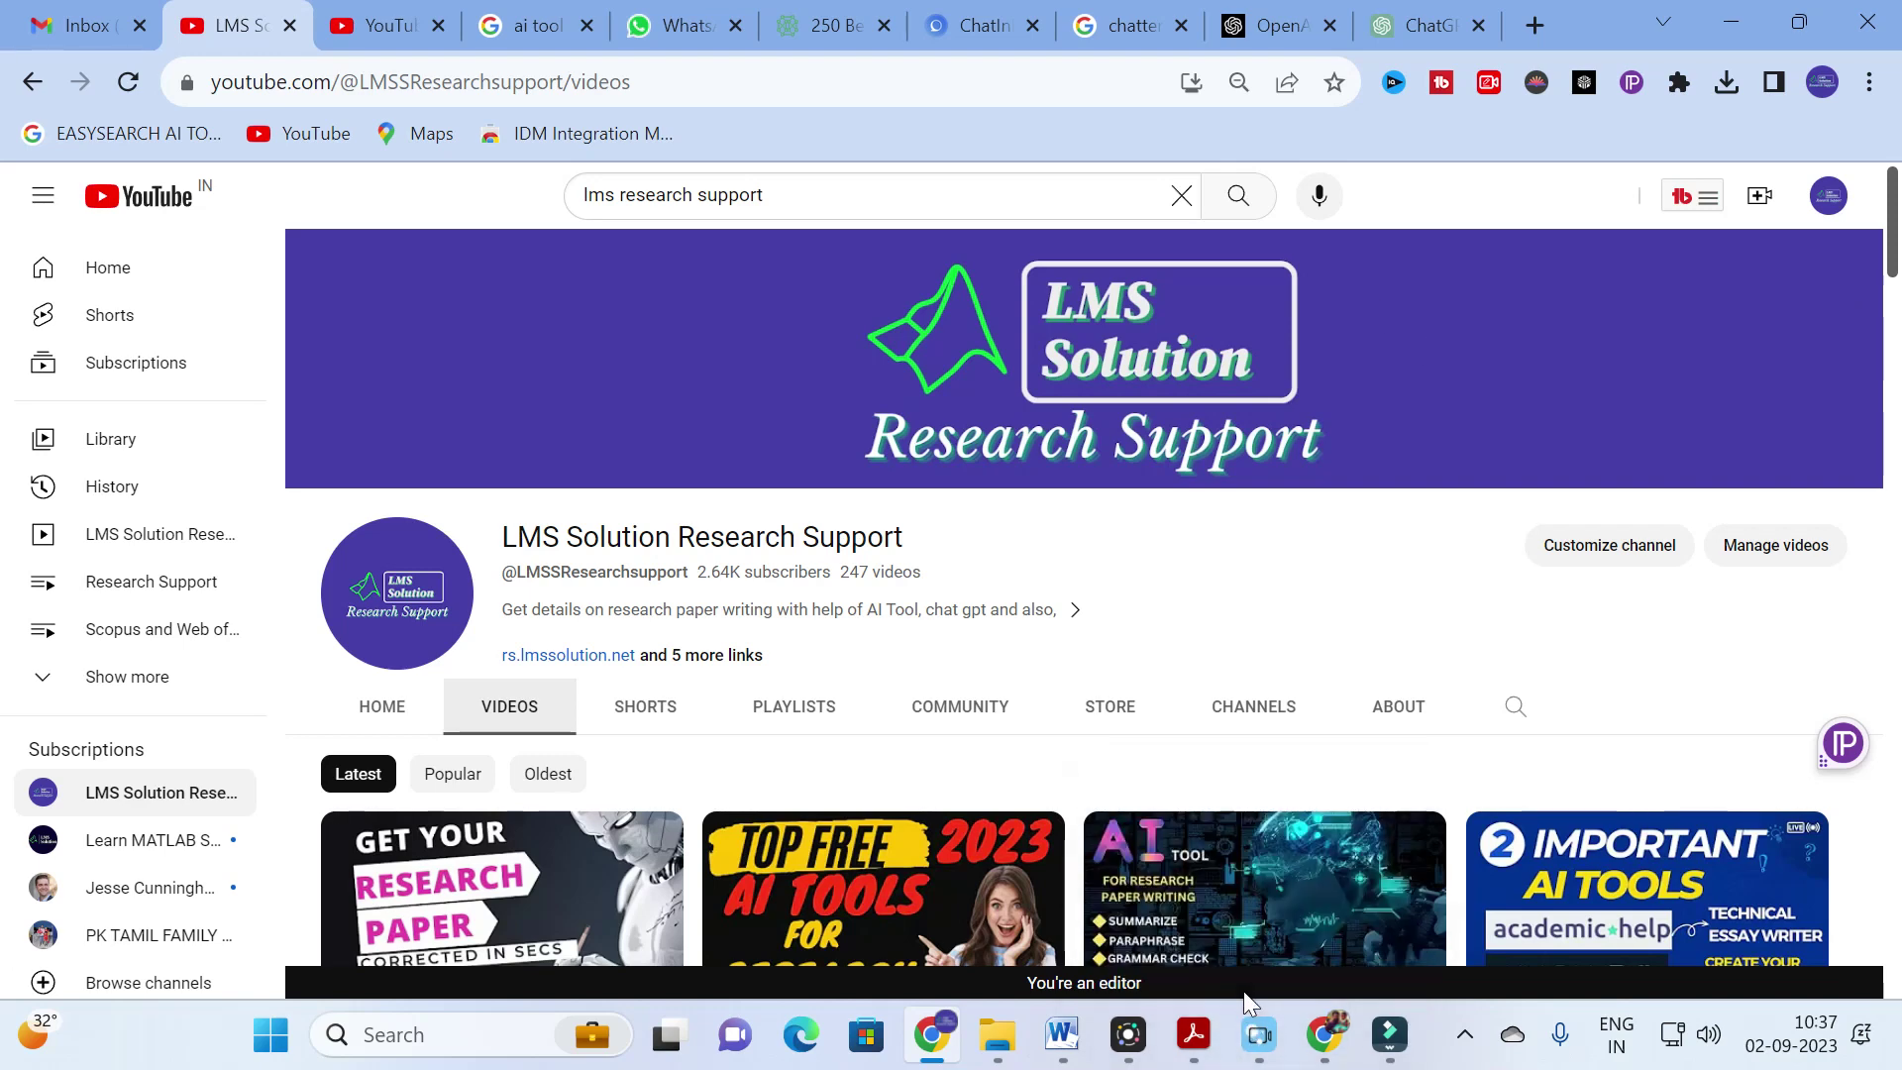
scroll(1167, 828, "down", 3)
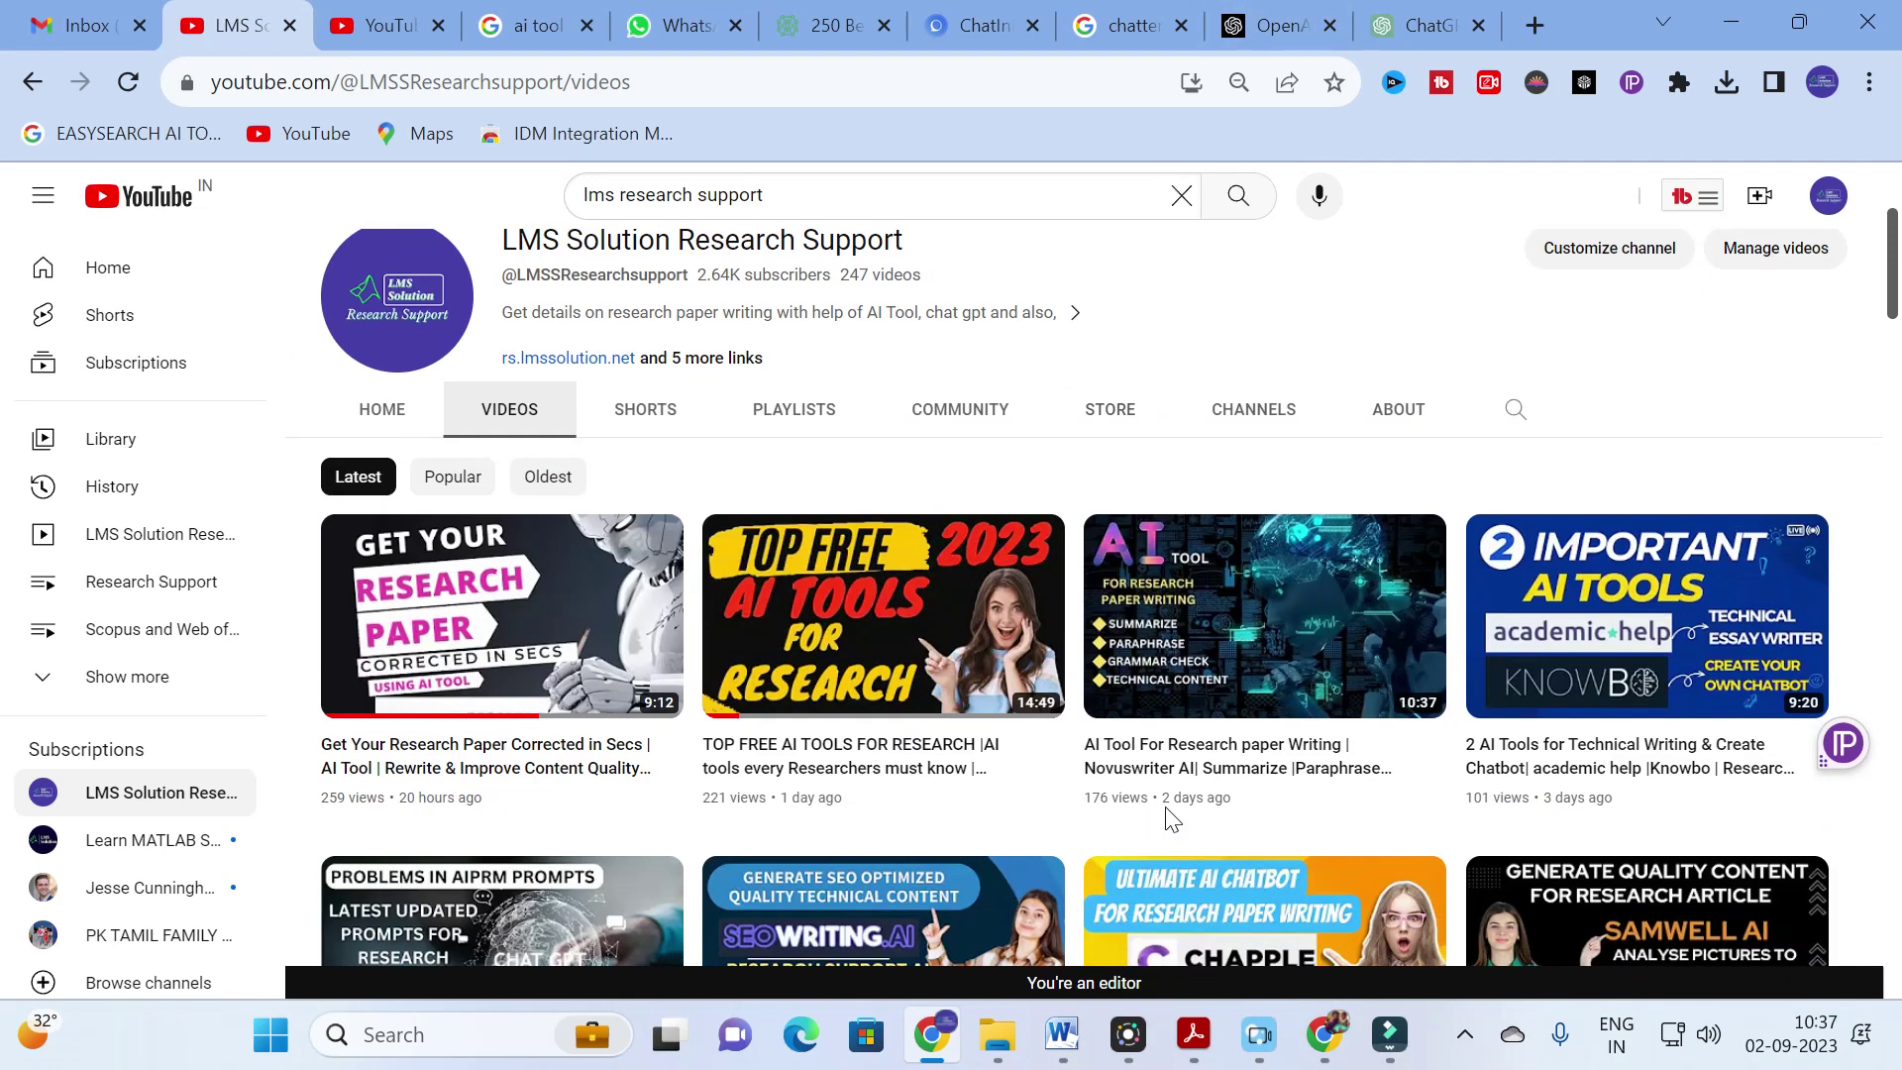
Step: Switch to the Word document "MTPZC with hardware results" and copy references 1 to 18 from its REFERENCES section
mouse_move(1090, 1010)
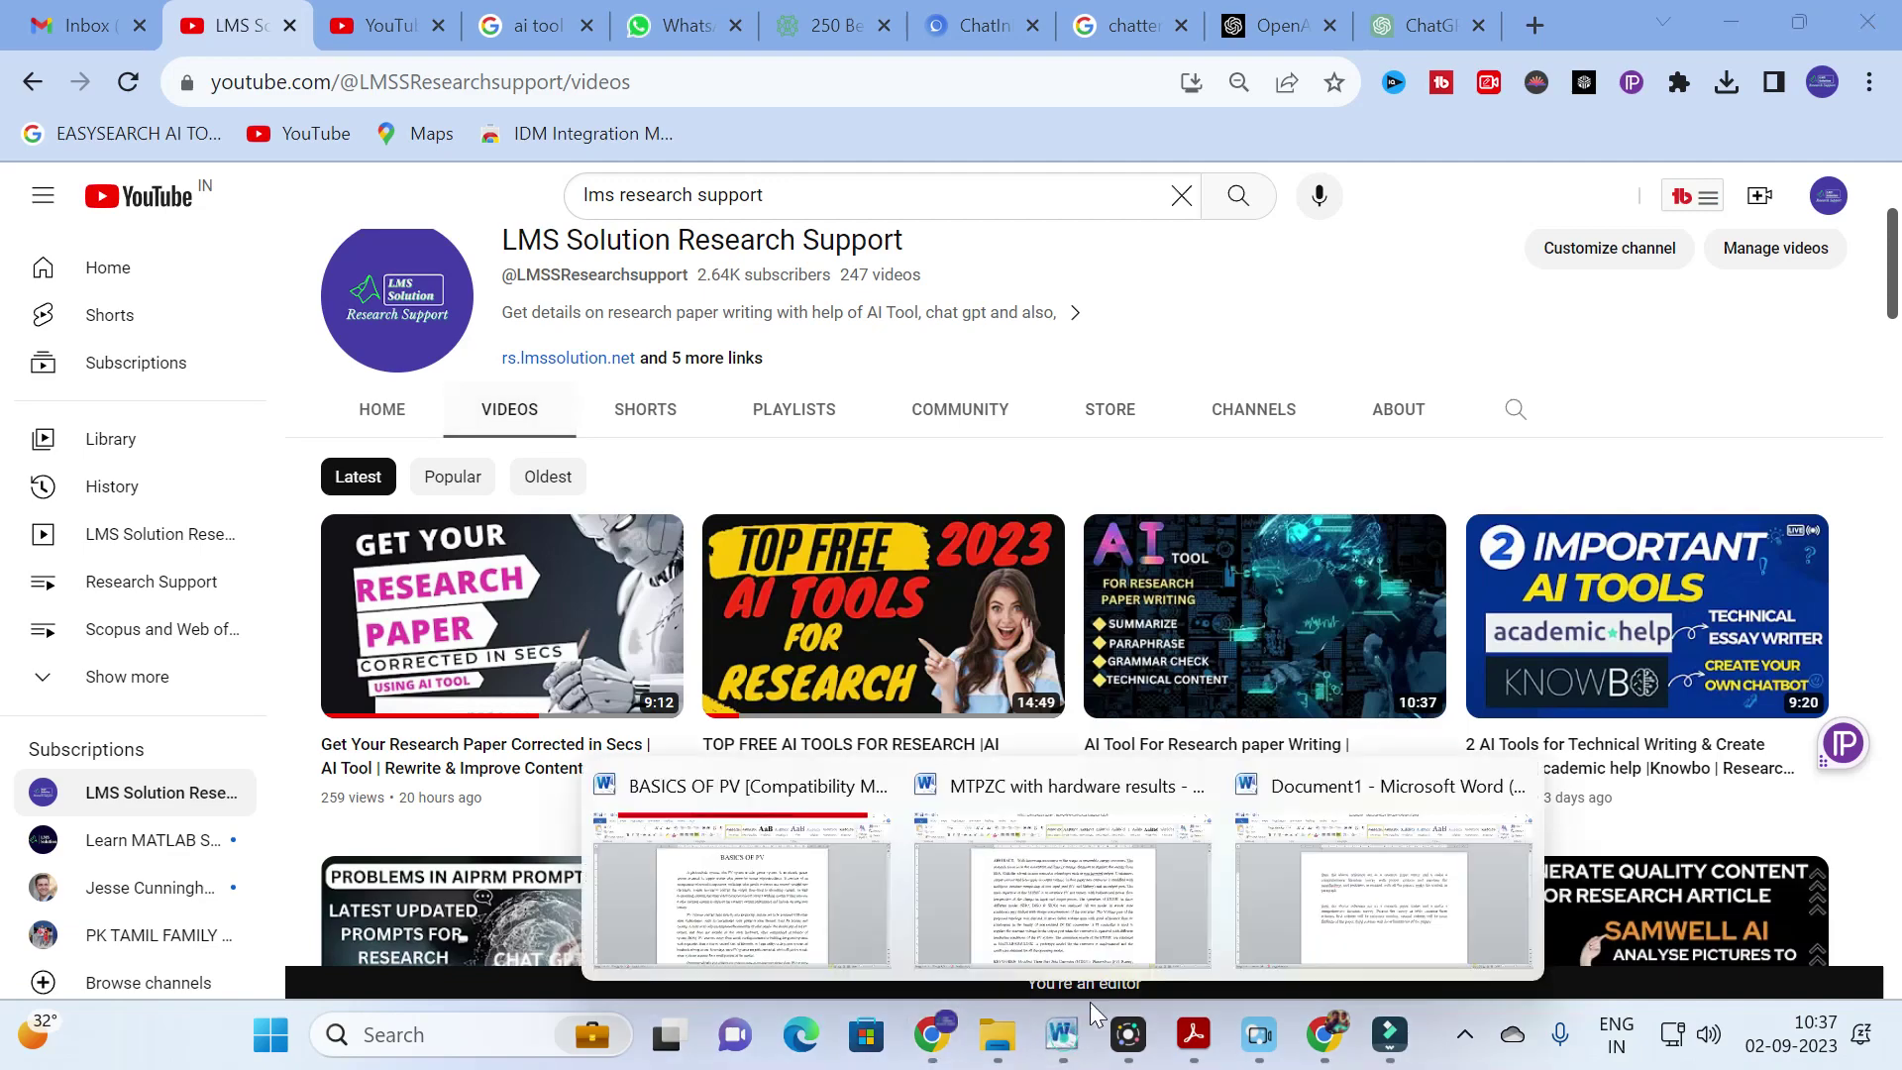
left_click(1086, 885)
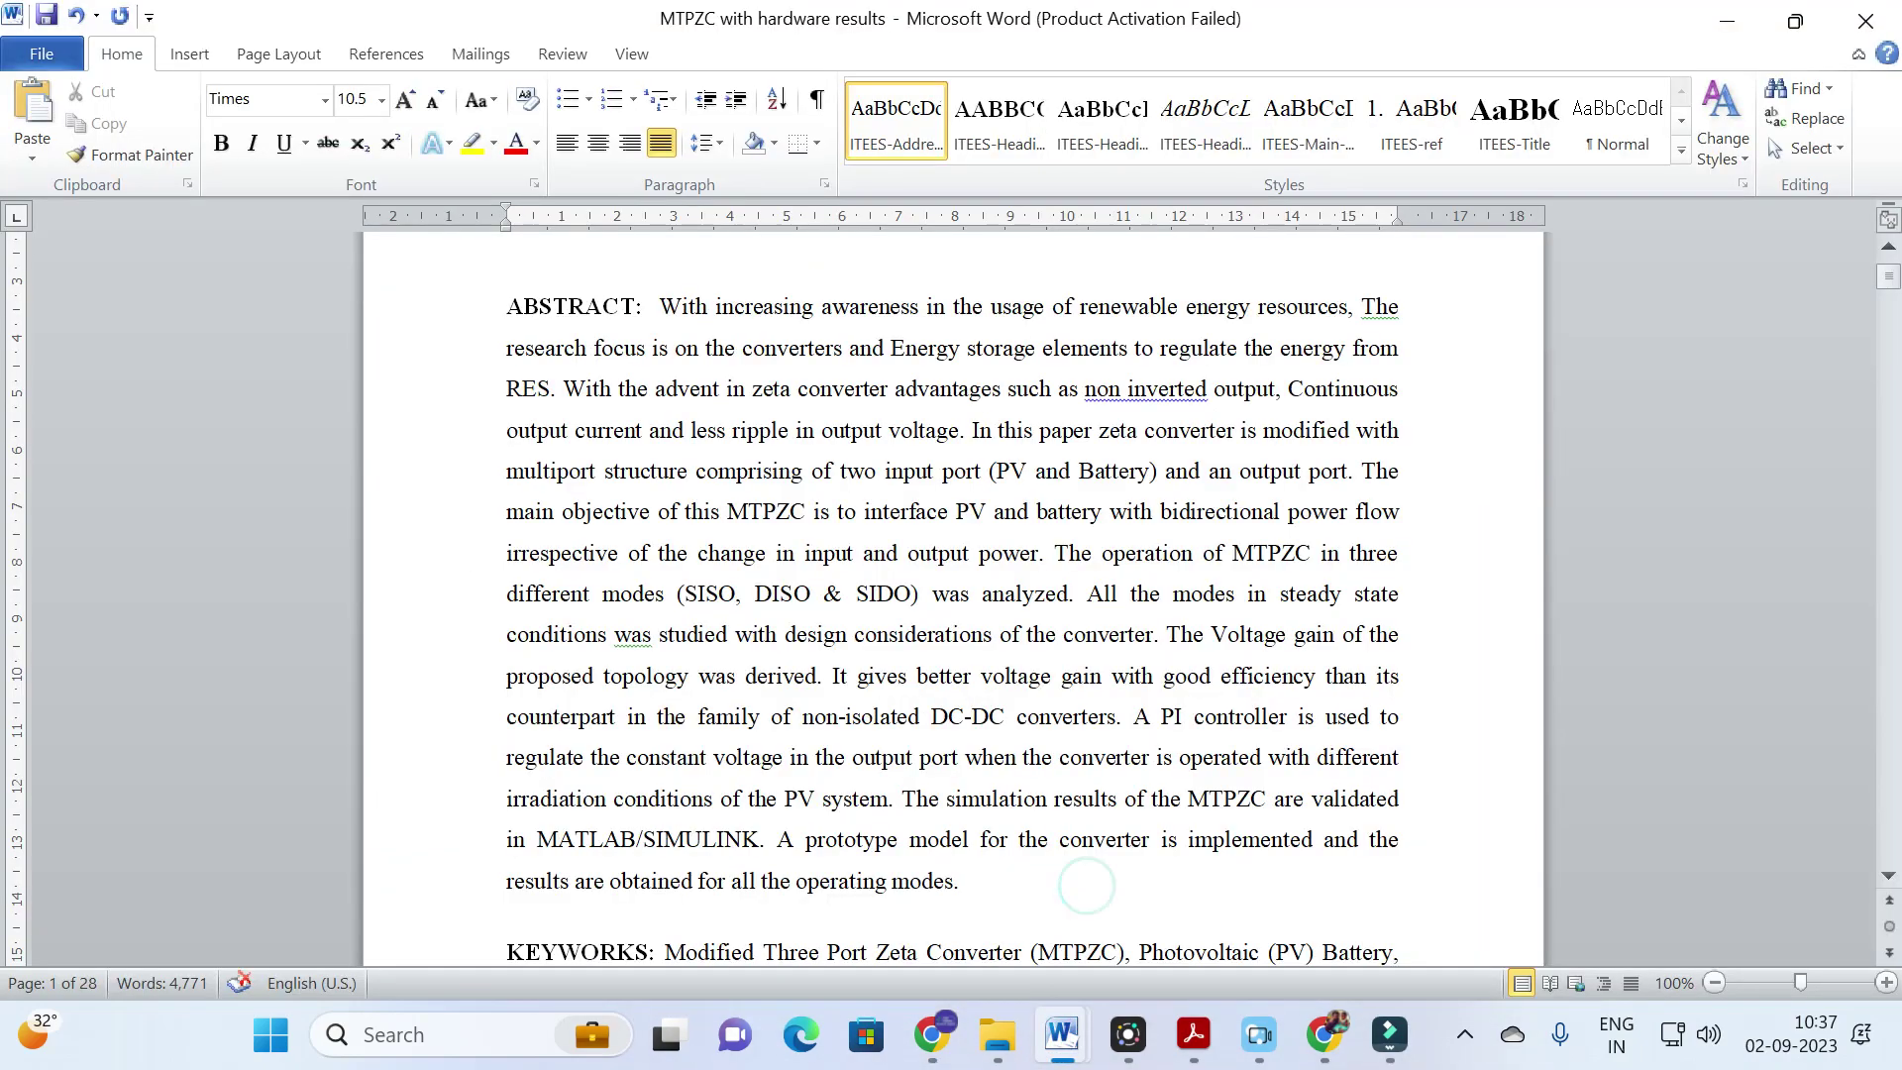
scroll(1087, 884, "up", 3)
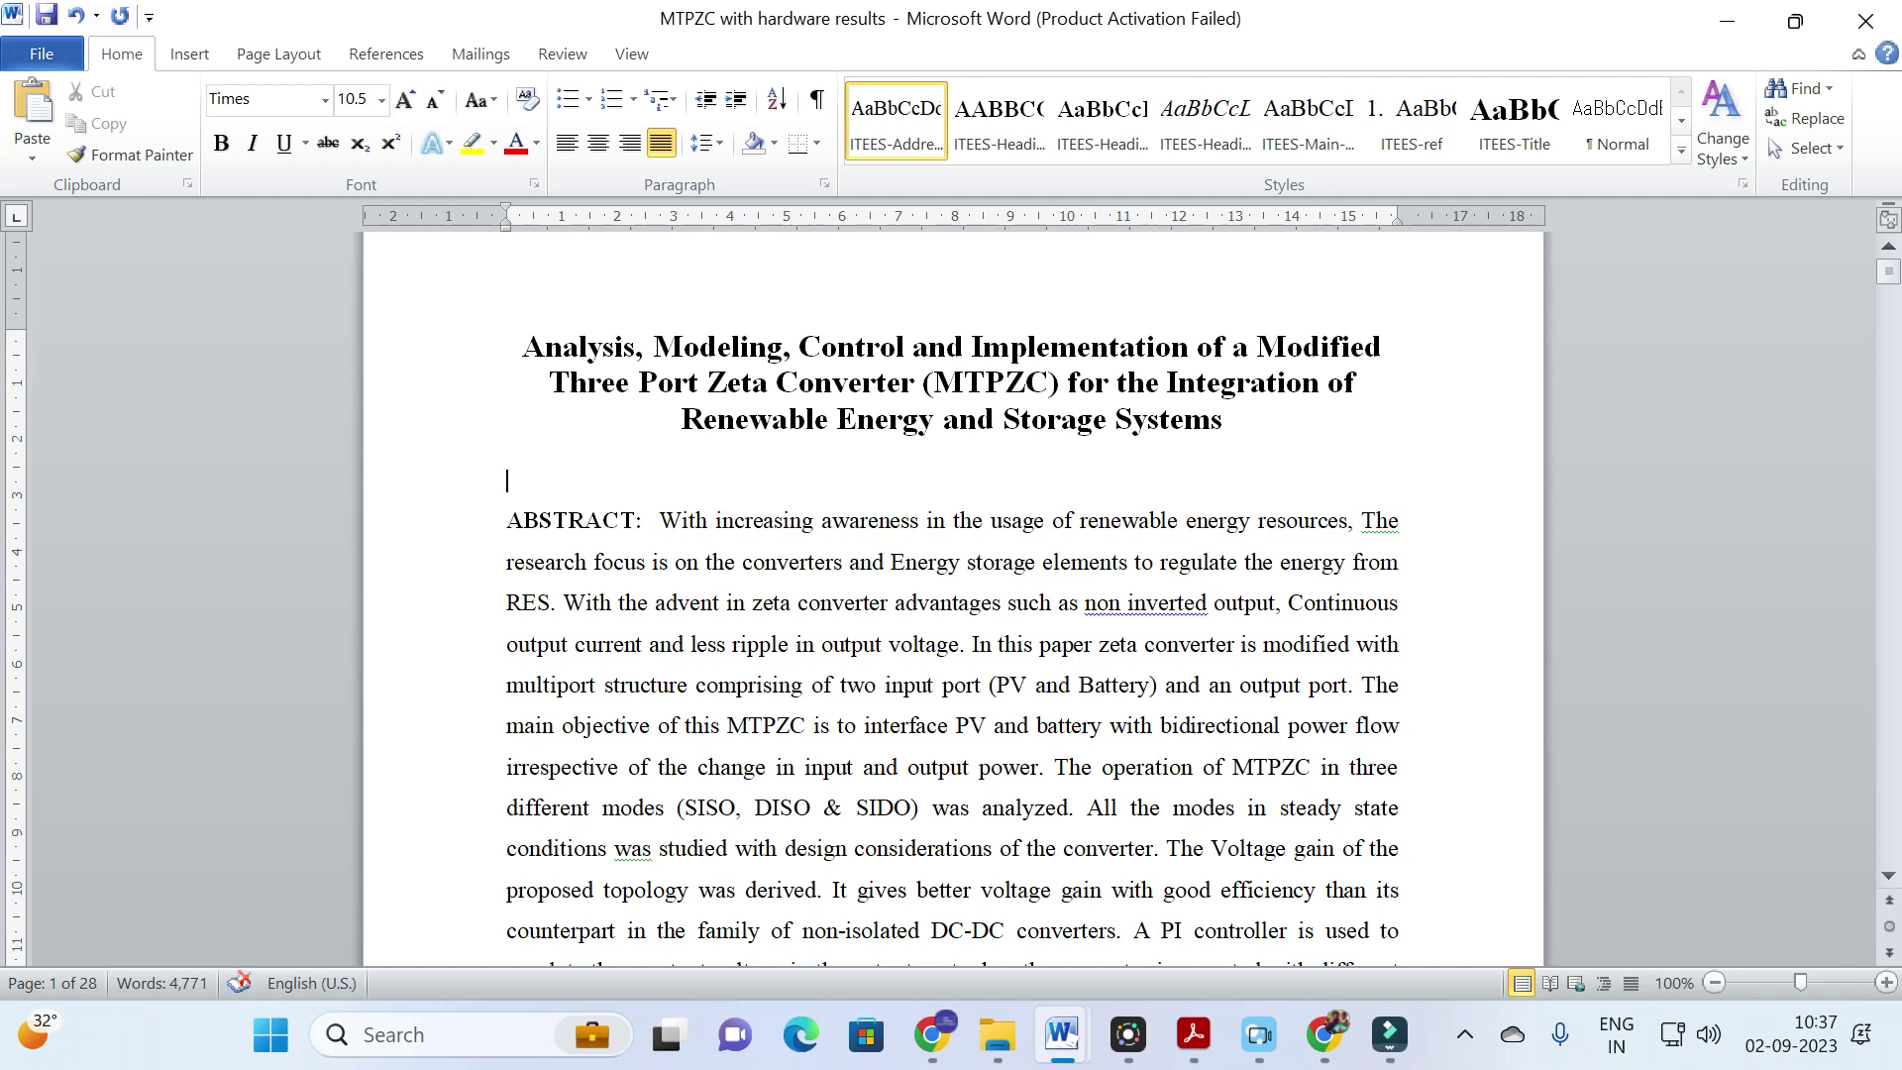
left_click_drag(1888, 270, 1889, 850)
scroll(951, 594, "up", 9)
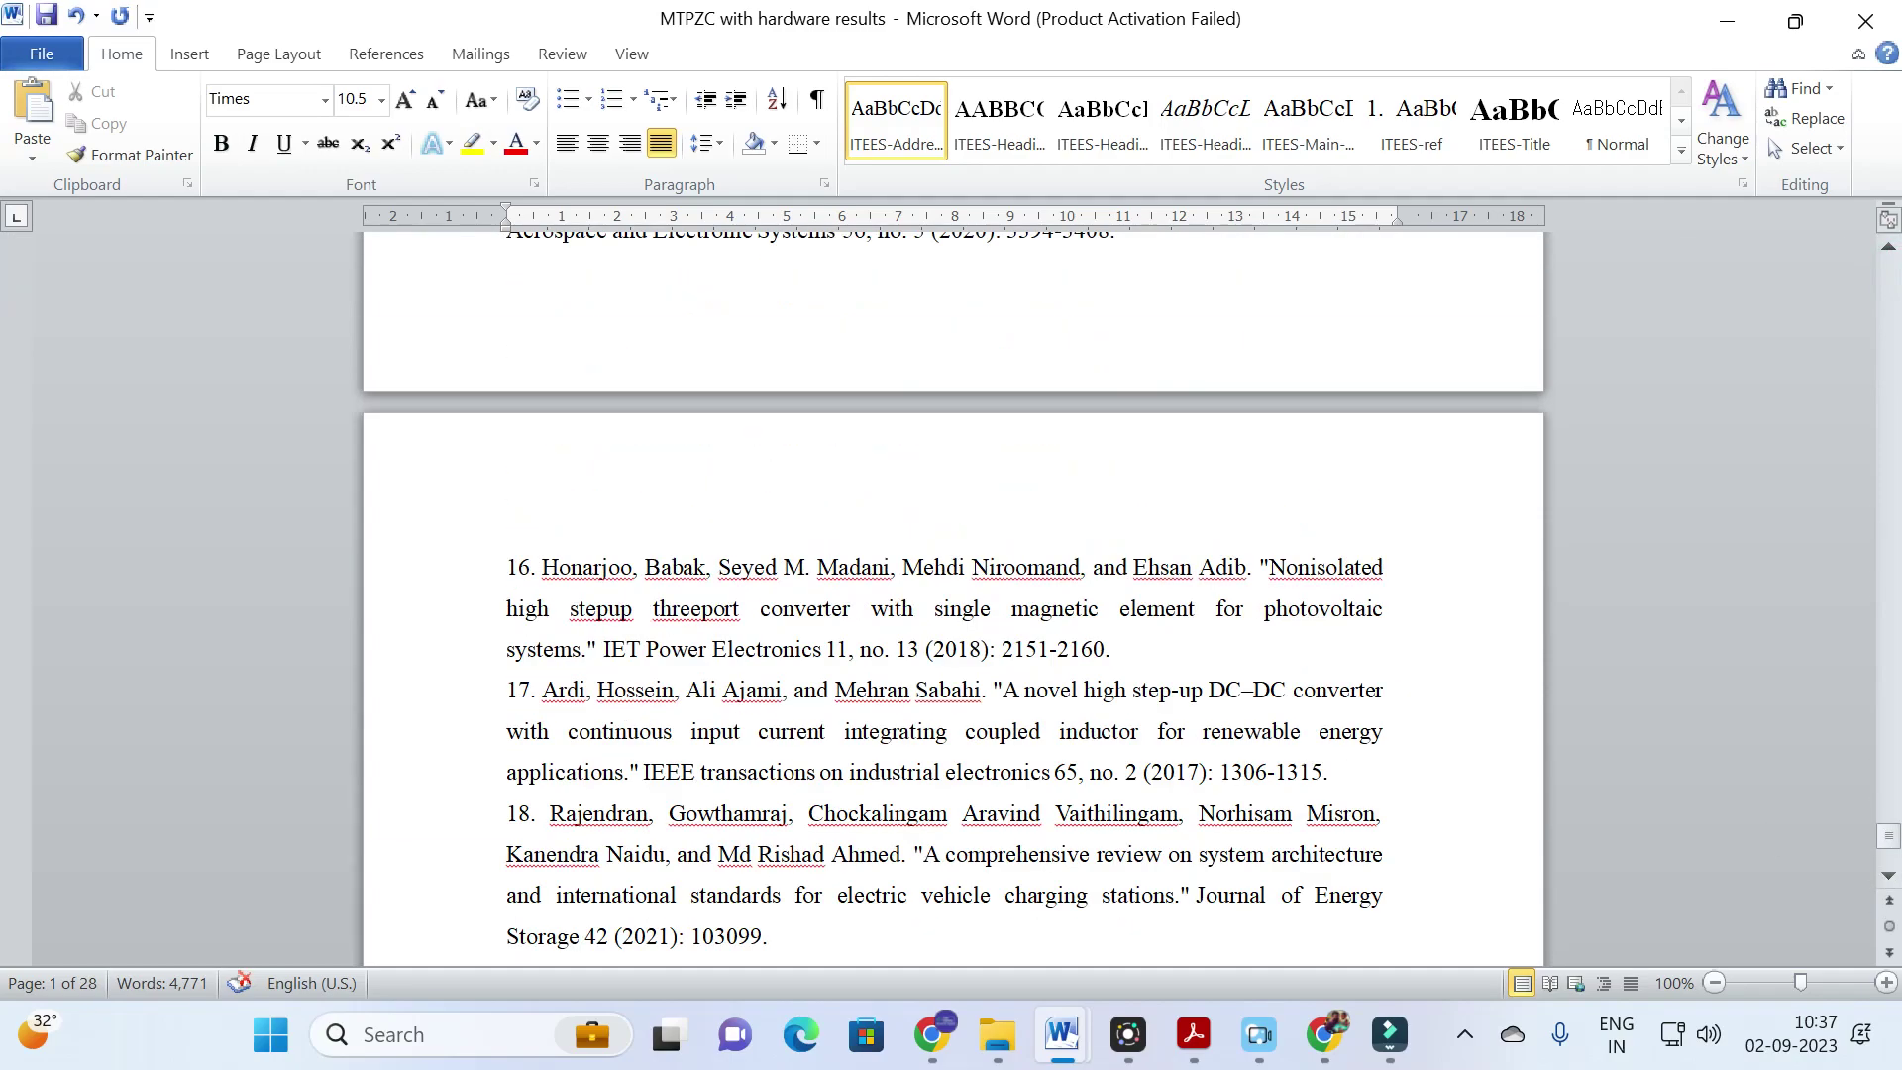
scroll(950, 595, "up", 10)
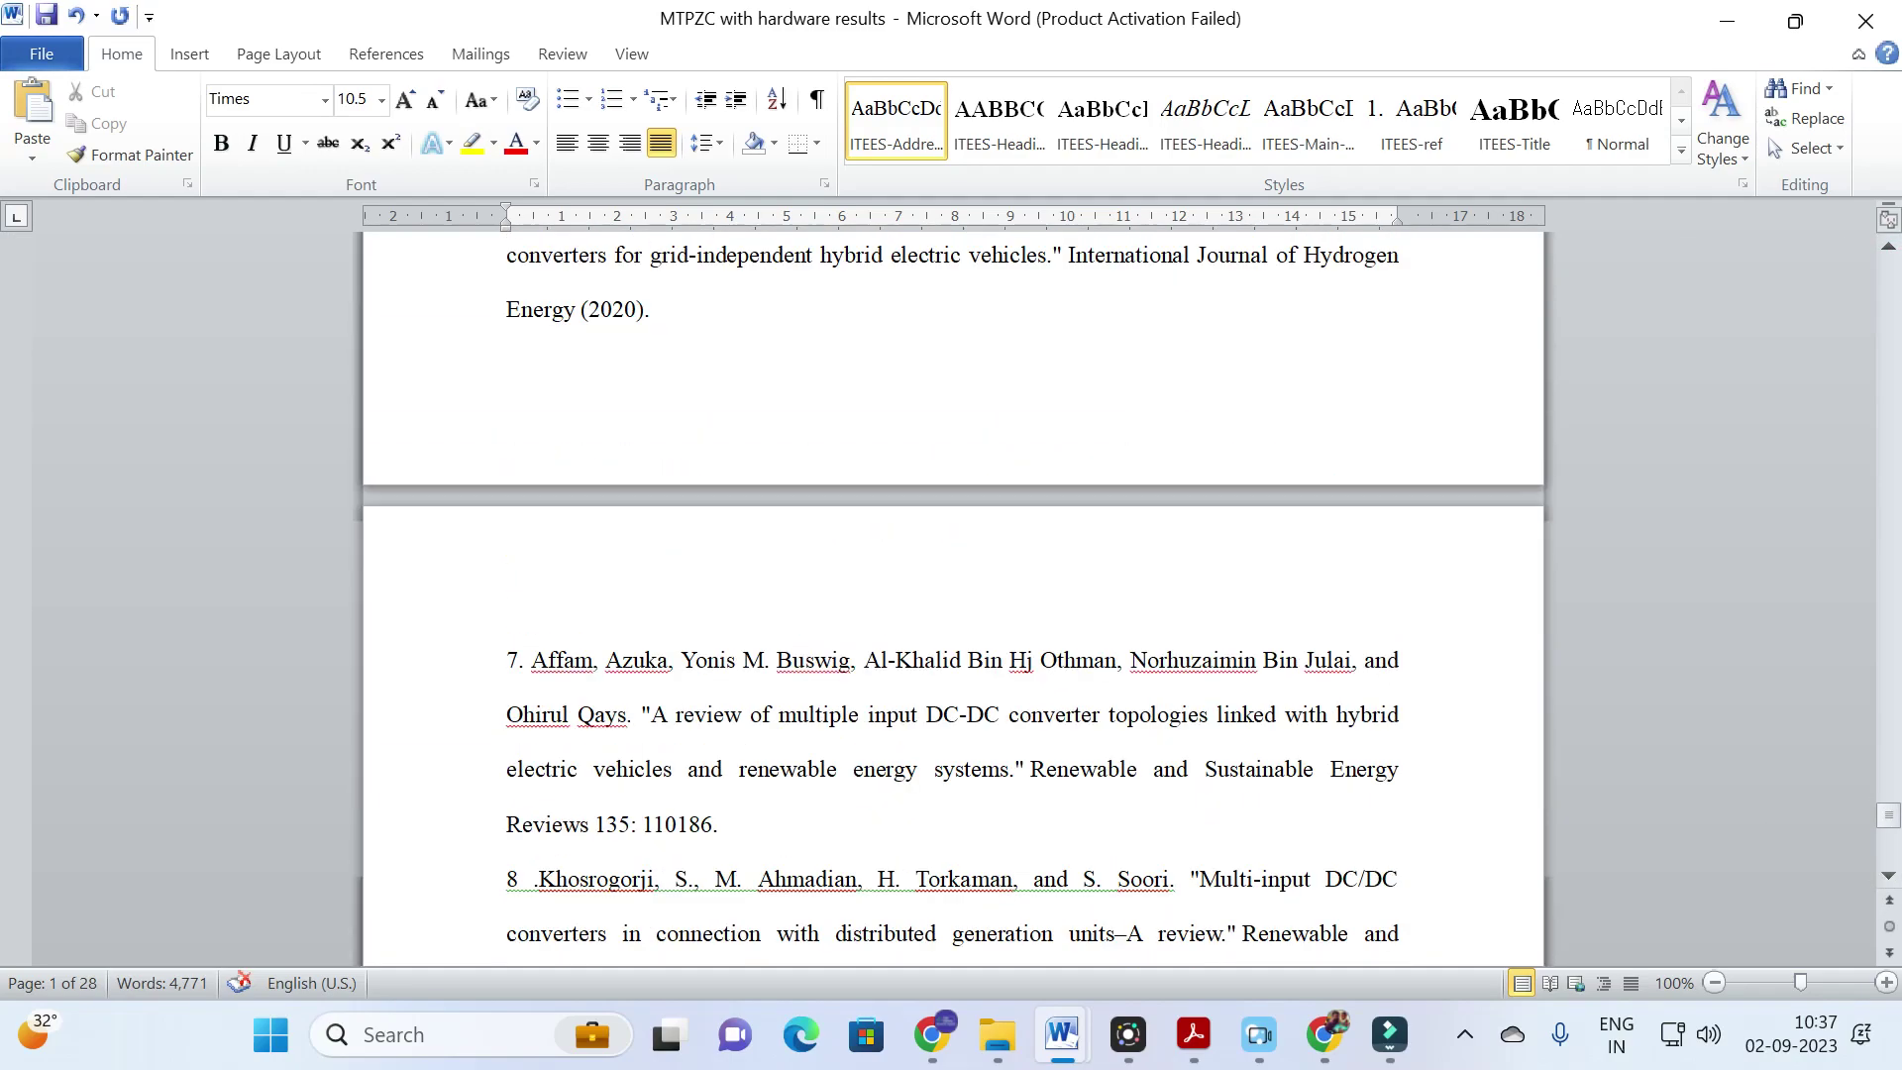
scroll(951, 594, "up", 8)
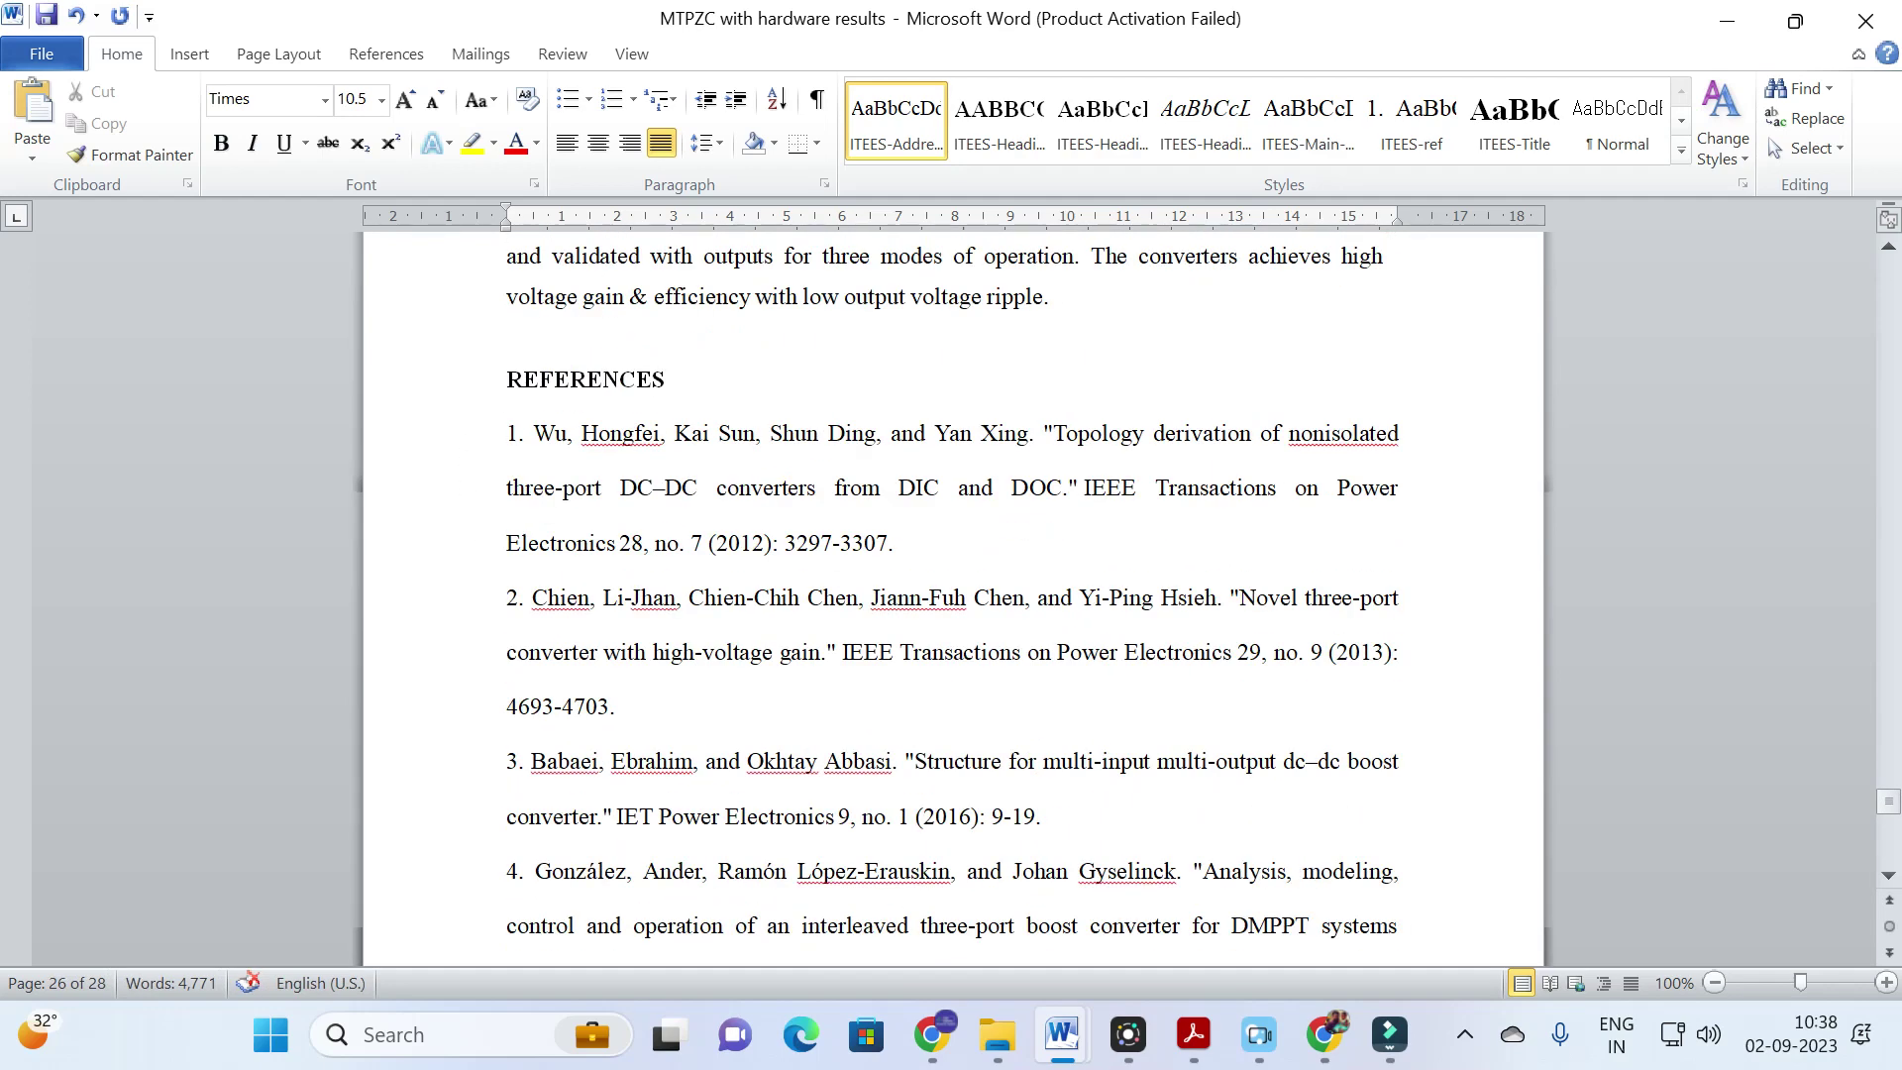
key("shift+Down")
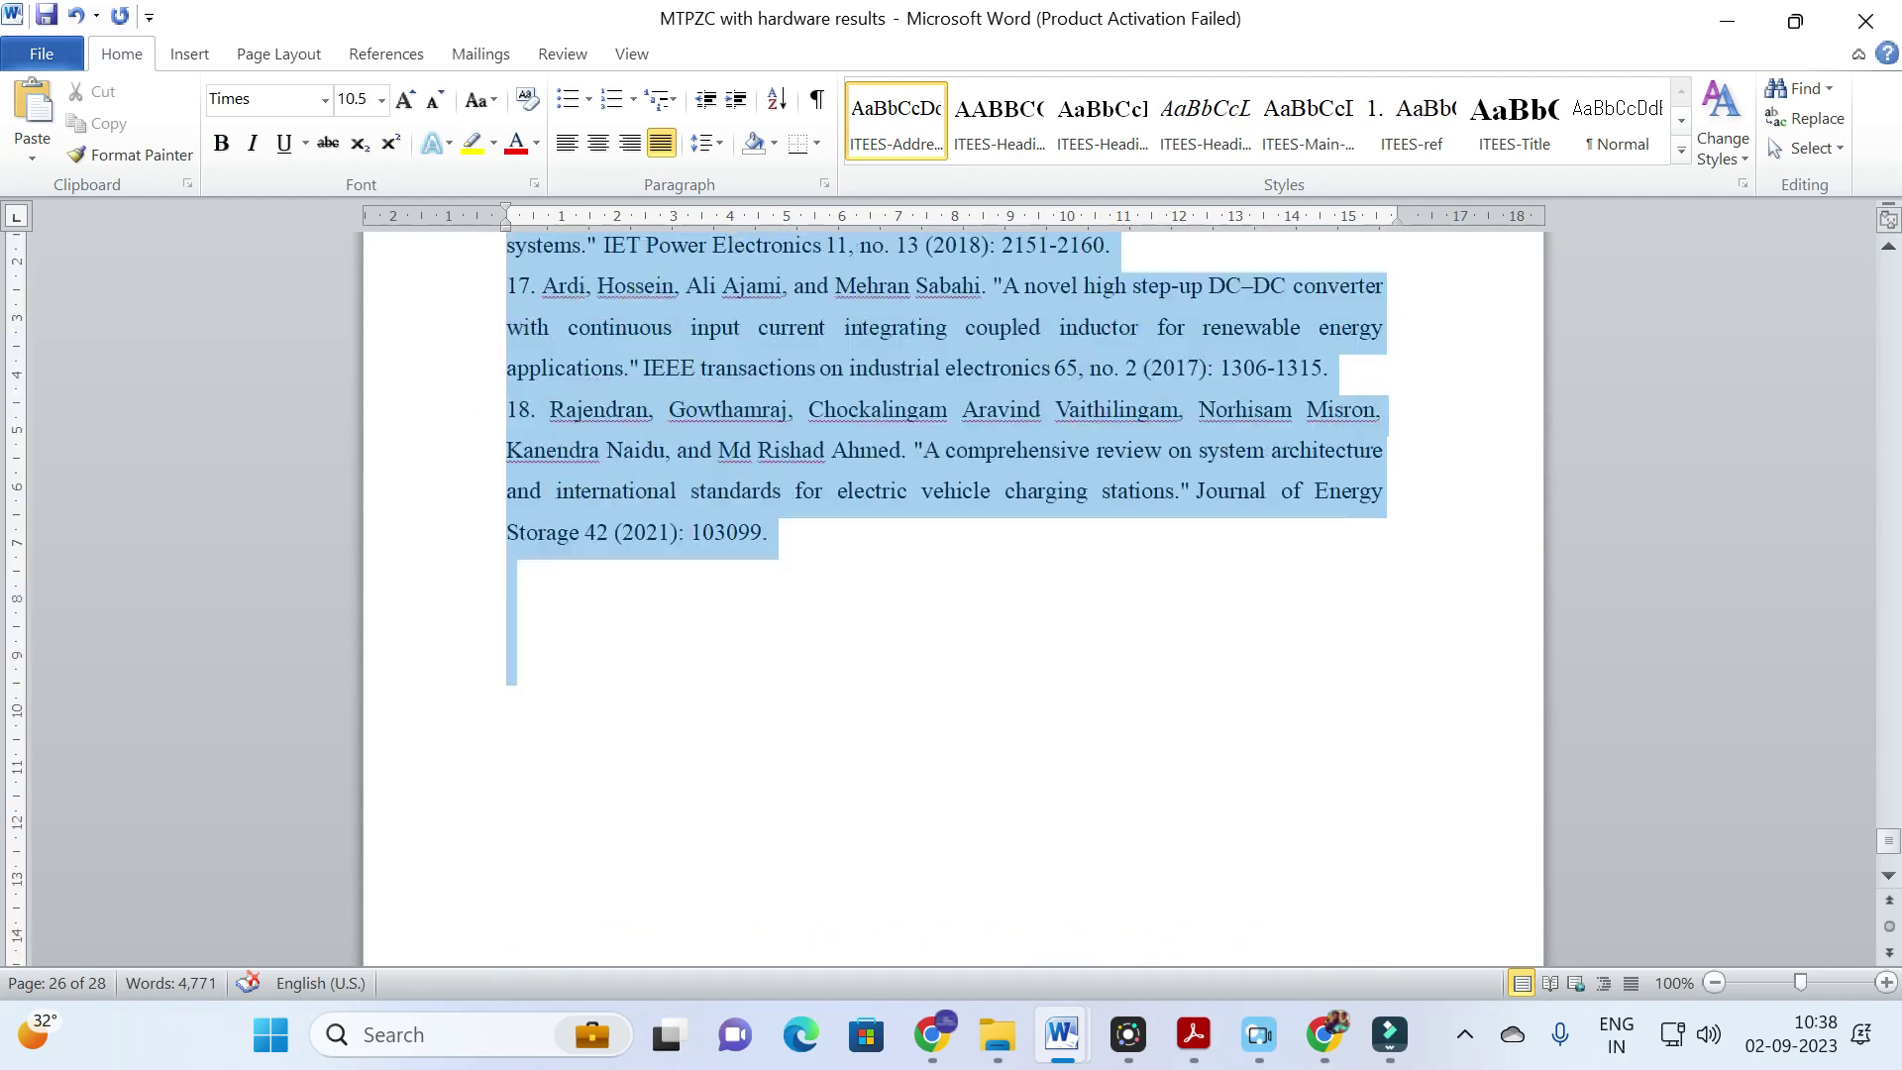
key("shift+Up")
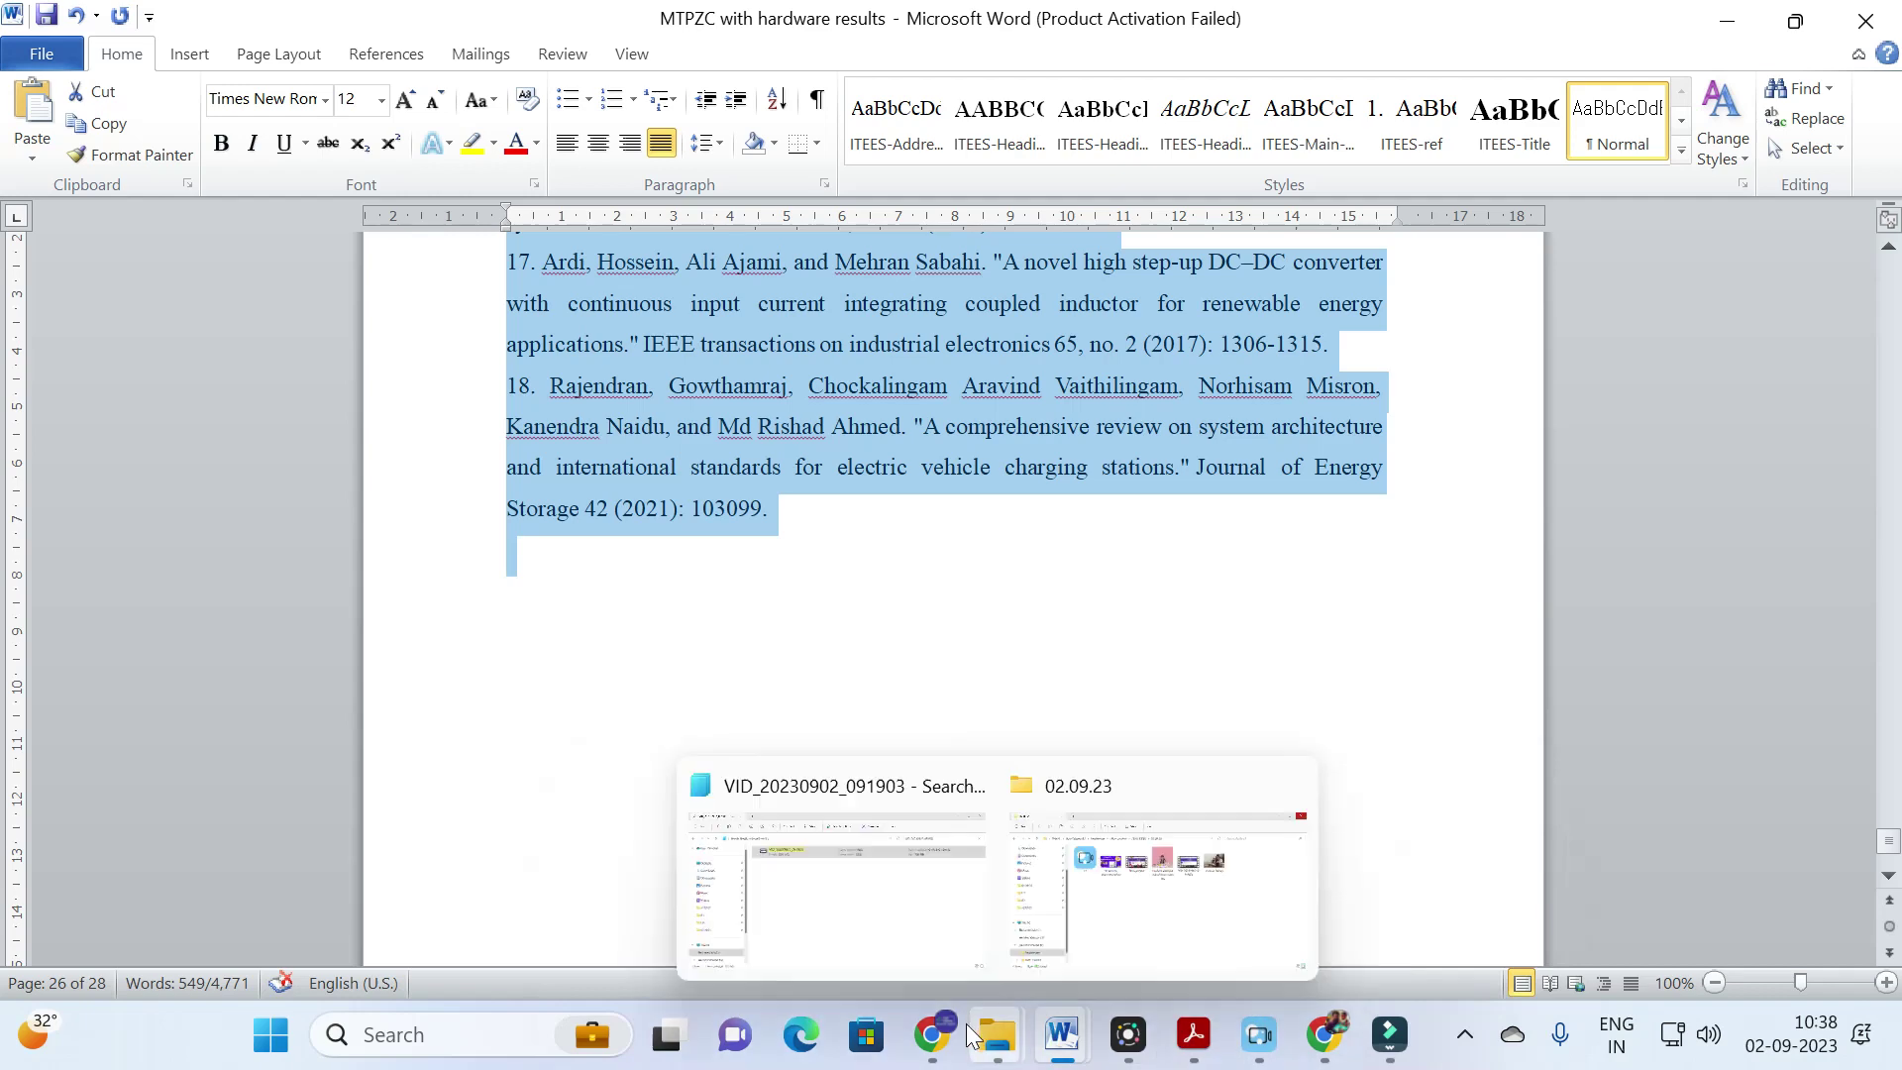
Step: Switch to ChatGPT in Chrome and paste the copied reference list into the message field
left_click(944, 1045)
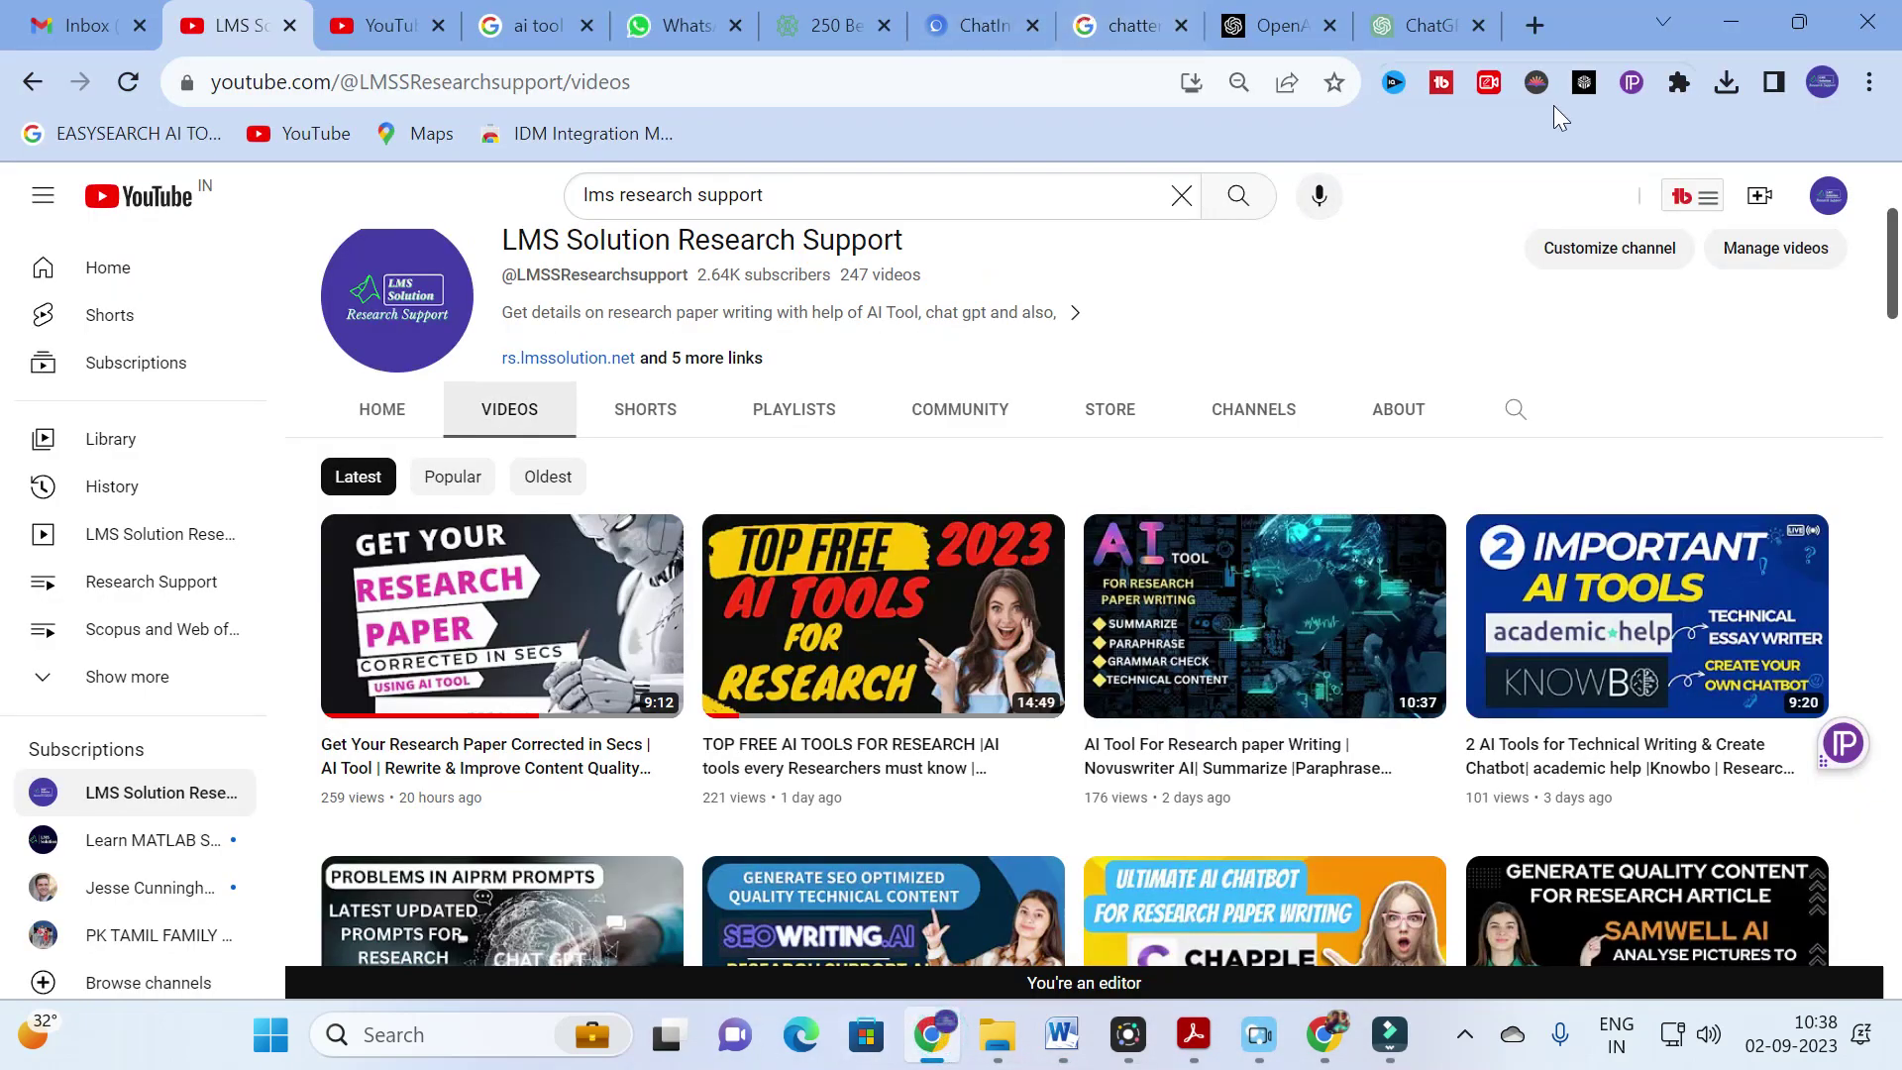
left_click(1416, 14)
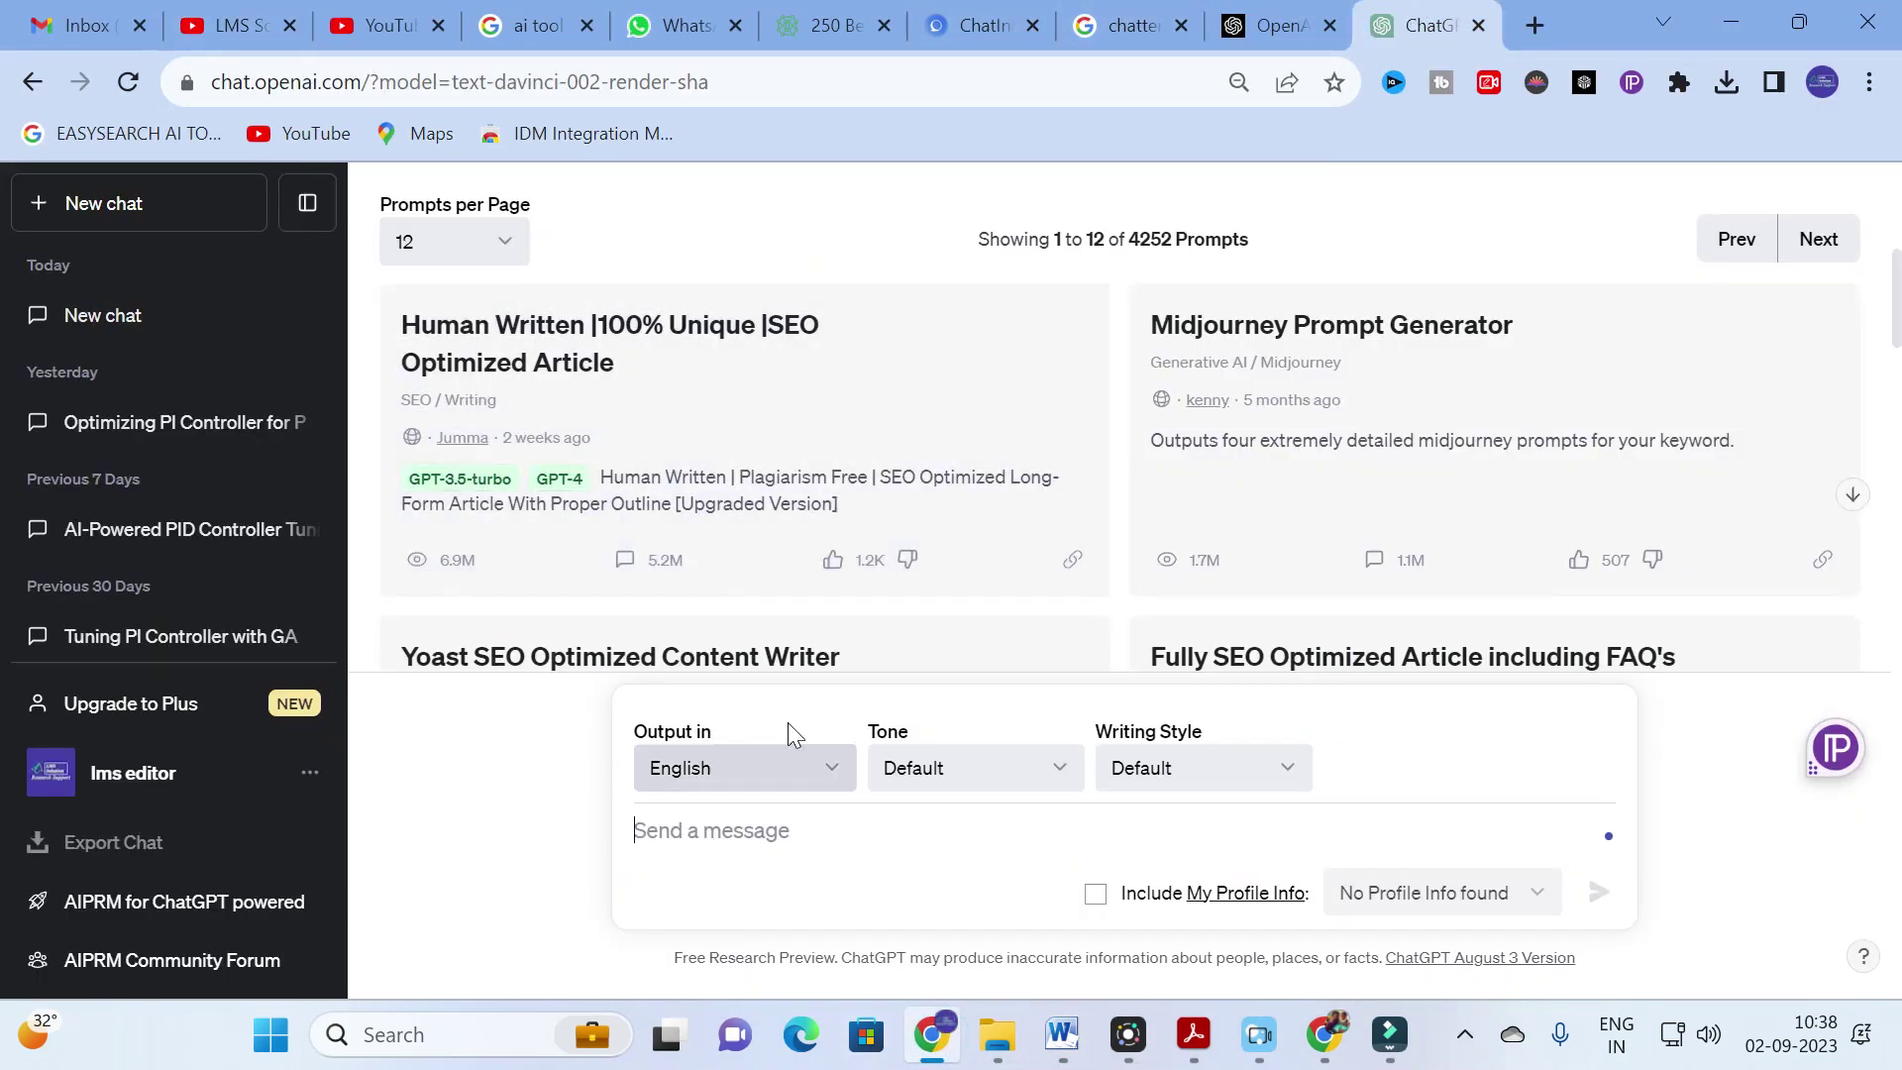
key("ctrl+v")
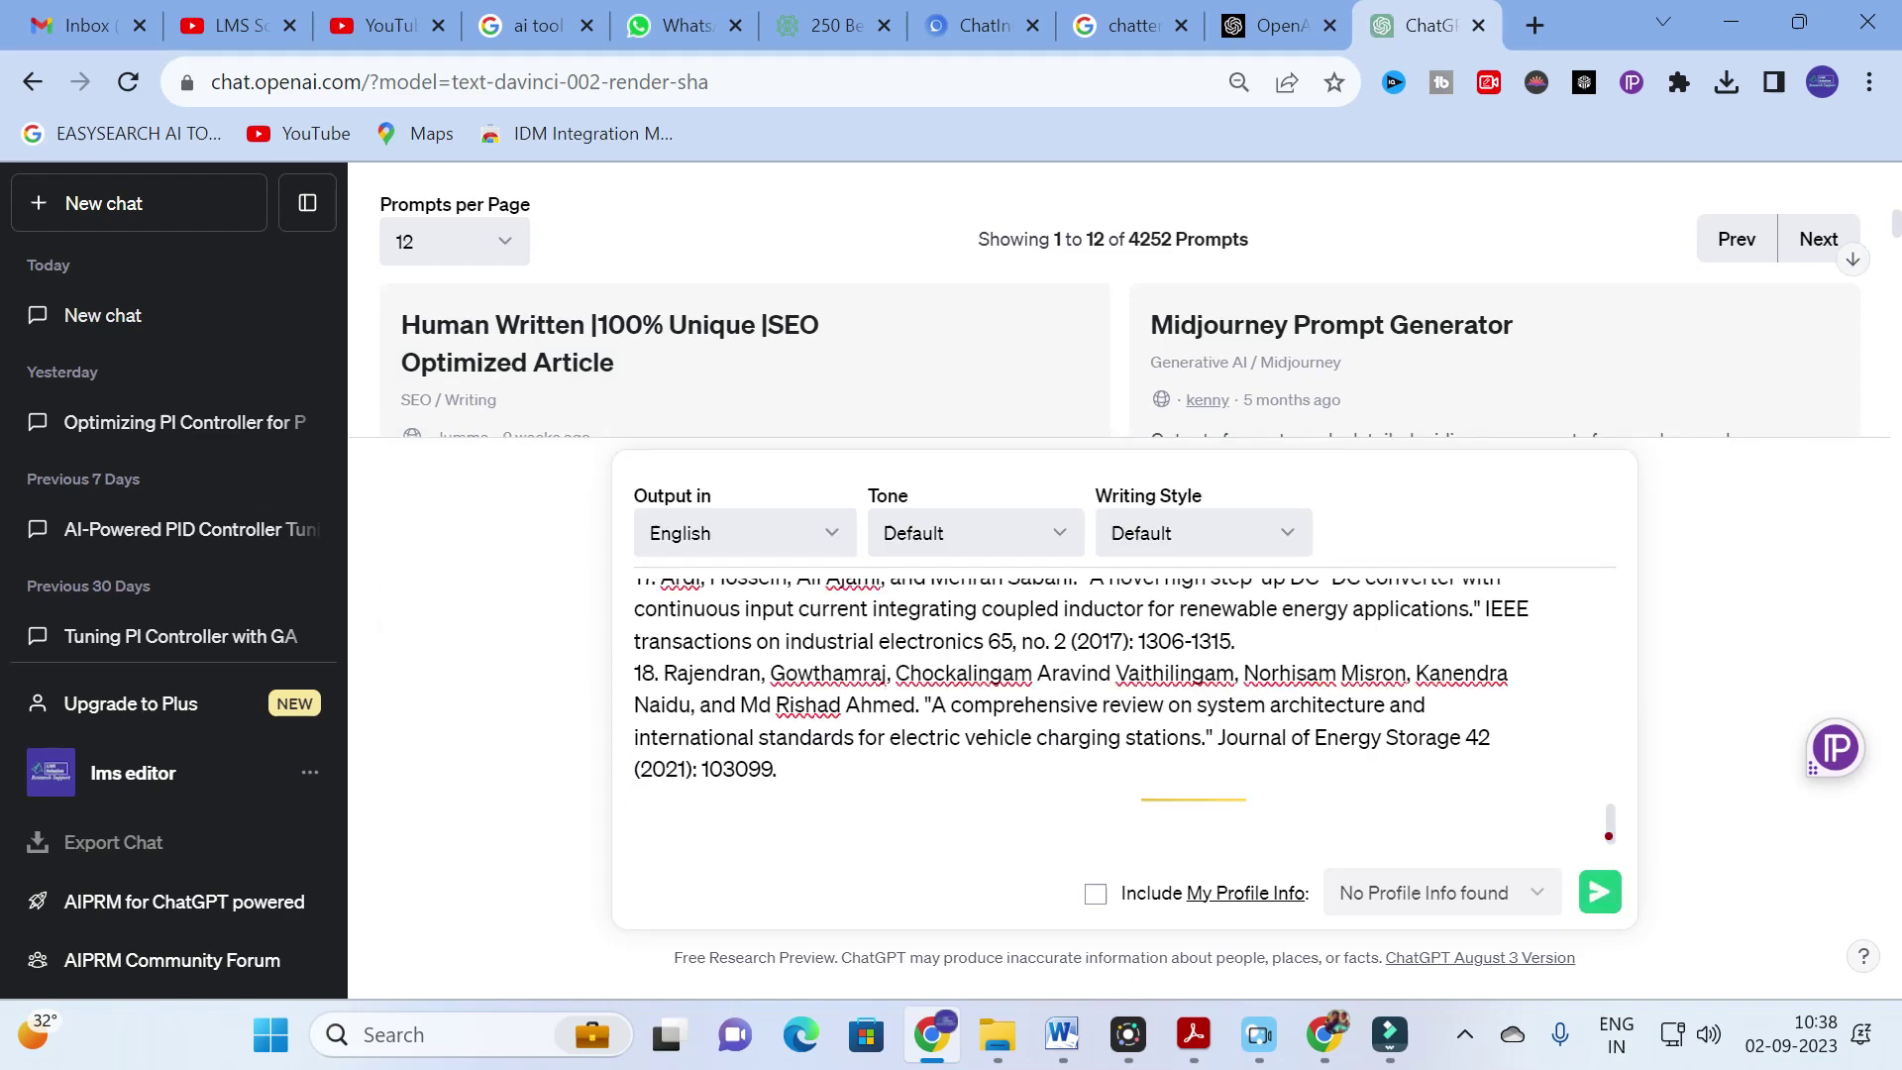
key("ctrl+Home")
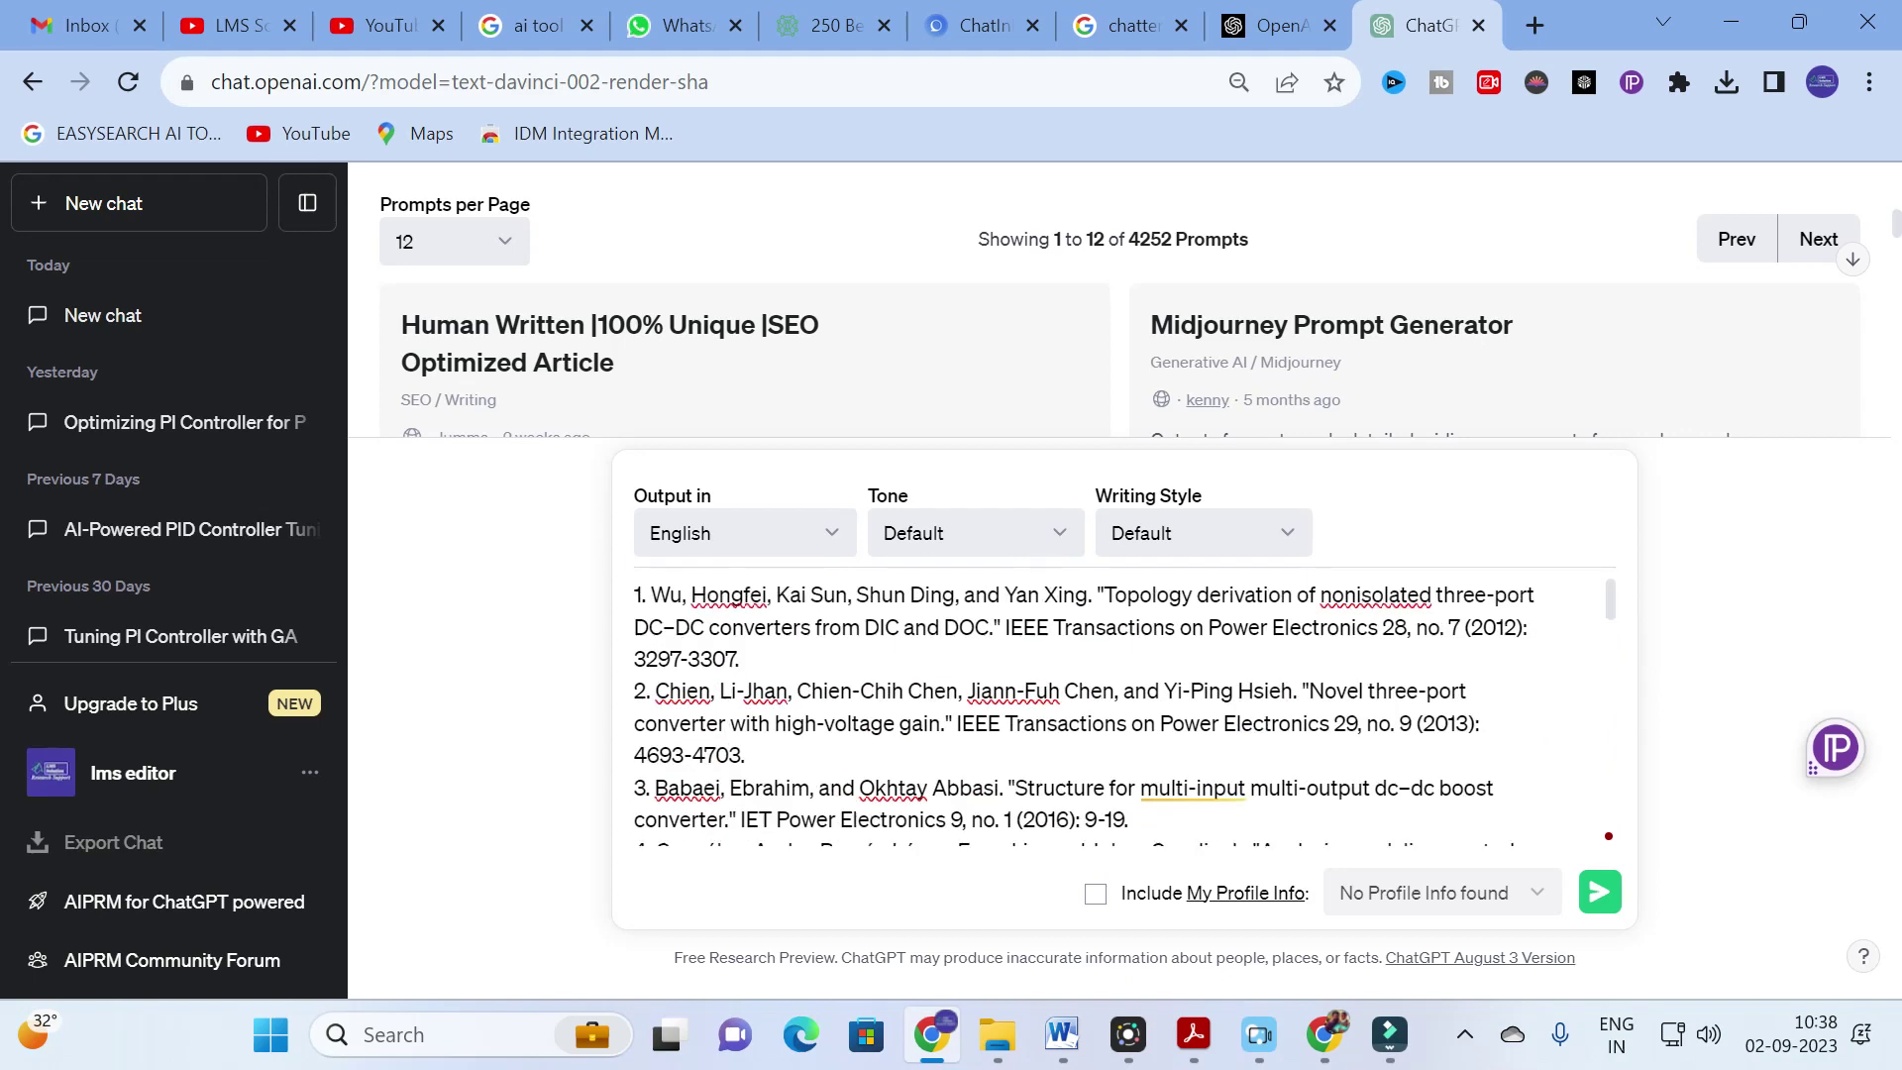
Step: Switch to Document1 in Word and highlight the first prompt, which asks for the literature survey as a paragraph, in yellow
left_click(1062, 1038)
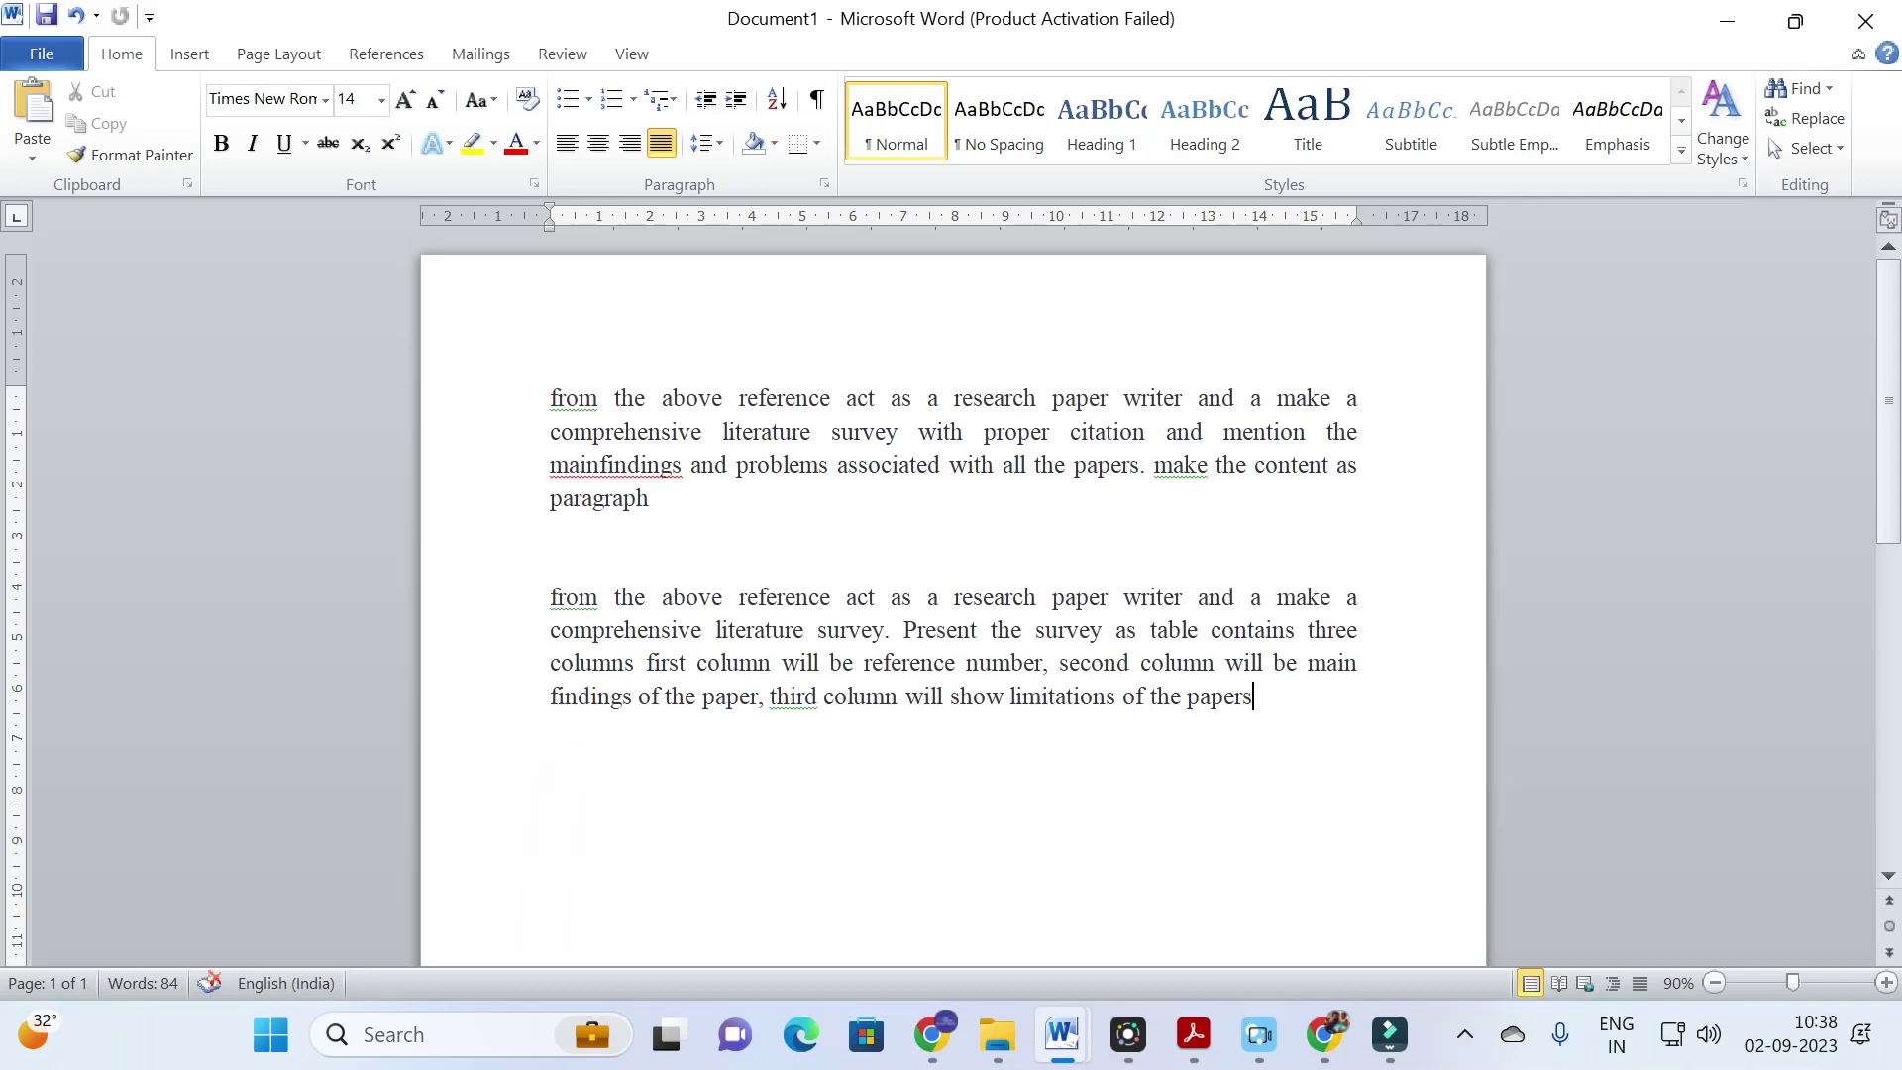
left_click_drag(548, 386, 552, 543)
left_click(472, 138)
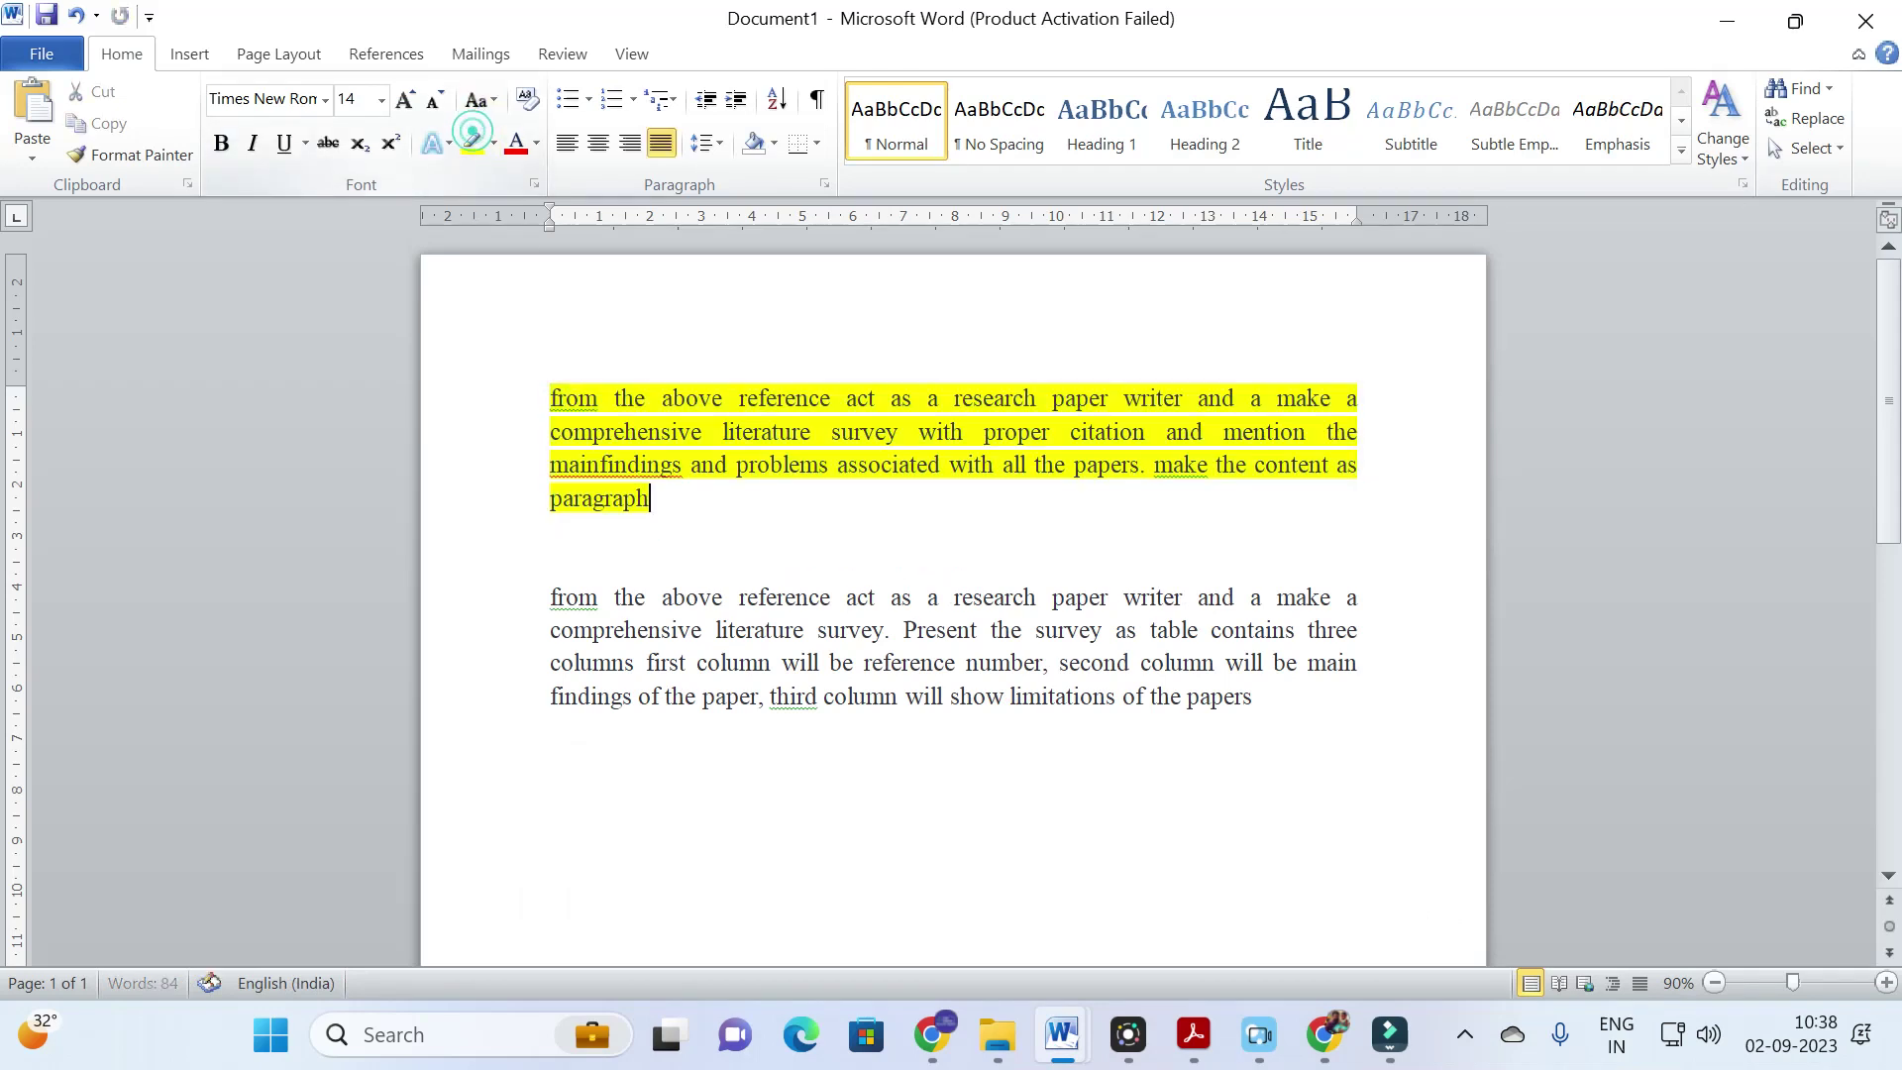
left_click(705, 488)
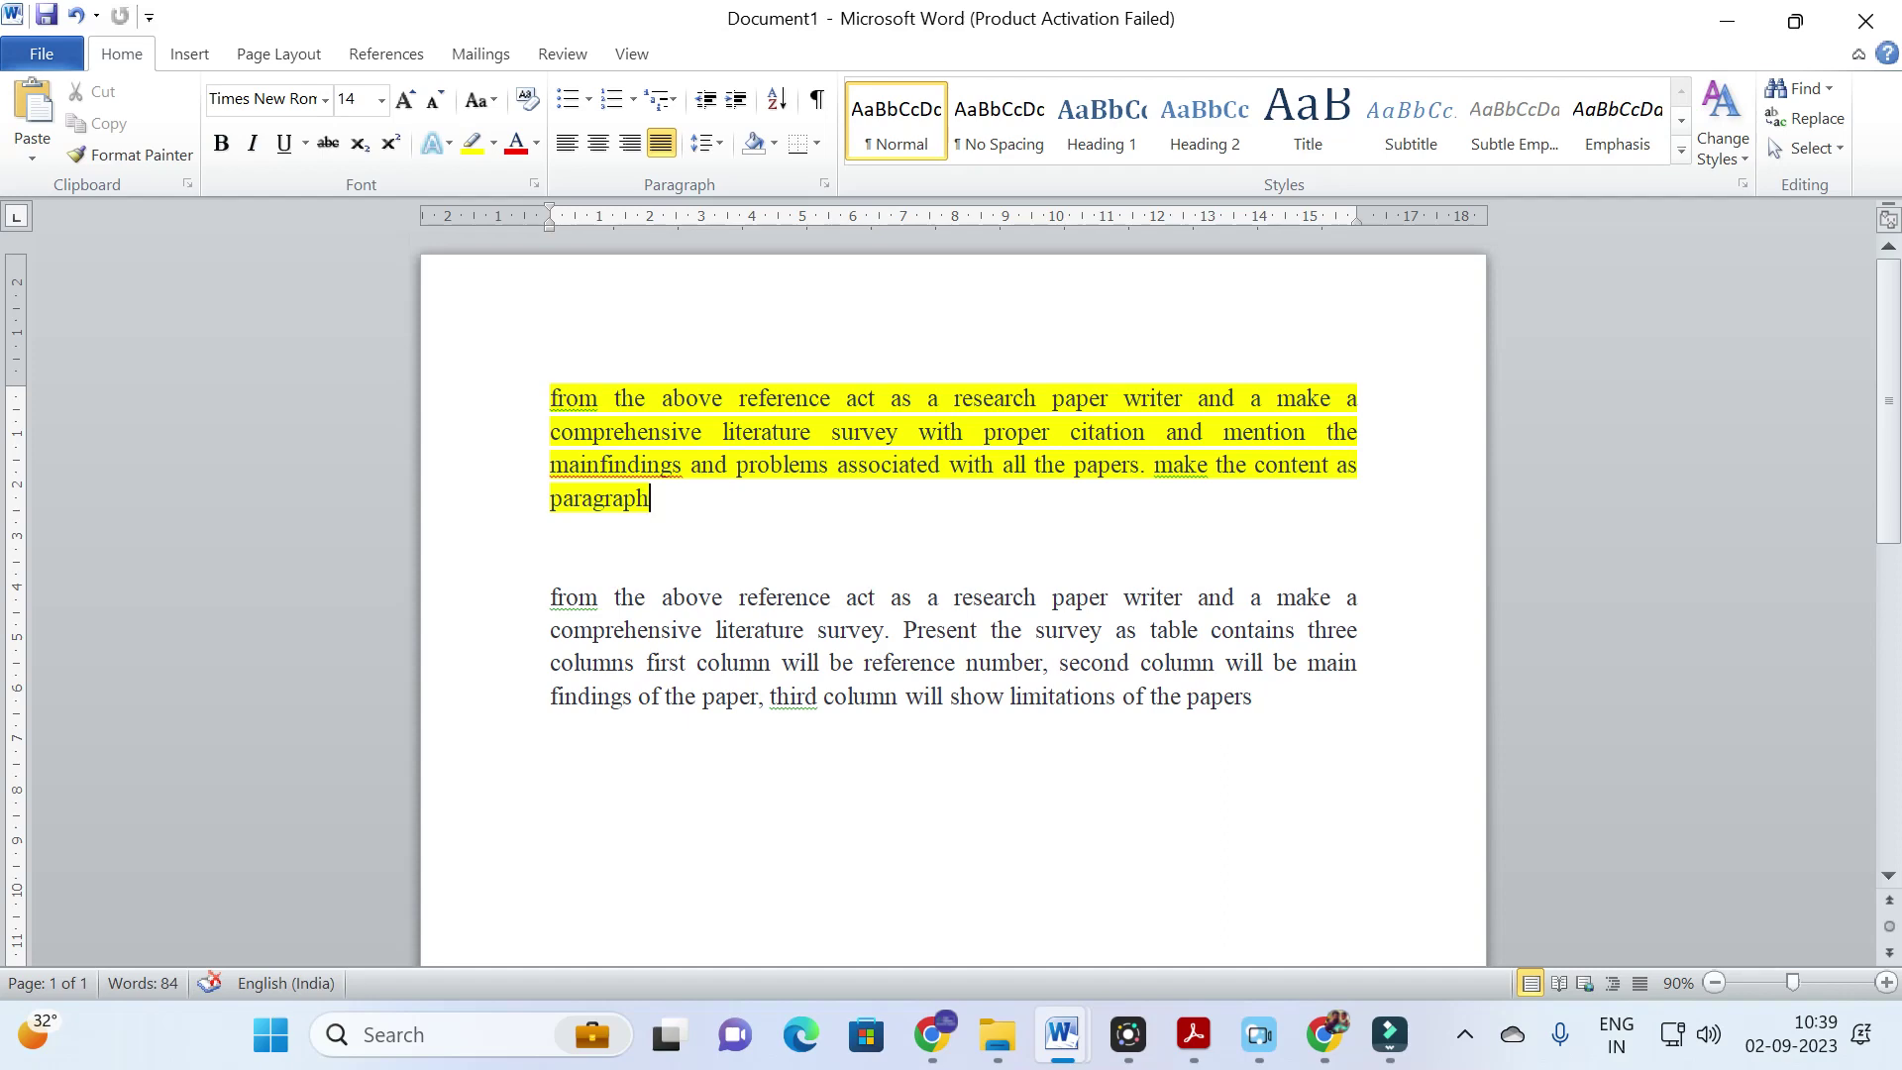
Step: Copy the highlighted literature survey prompt into the ChatGPT message below reference 18 and send the message
double_click(539, 396)
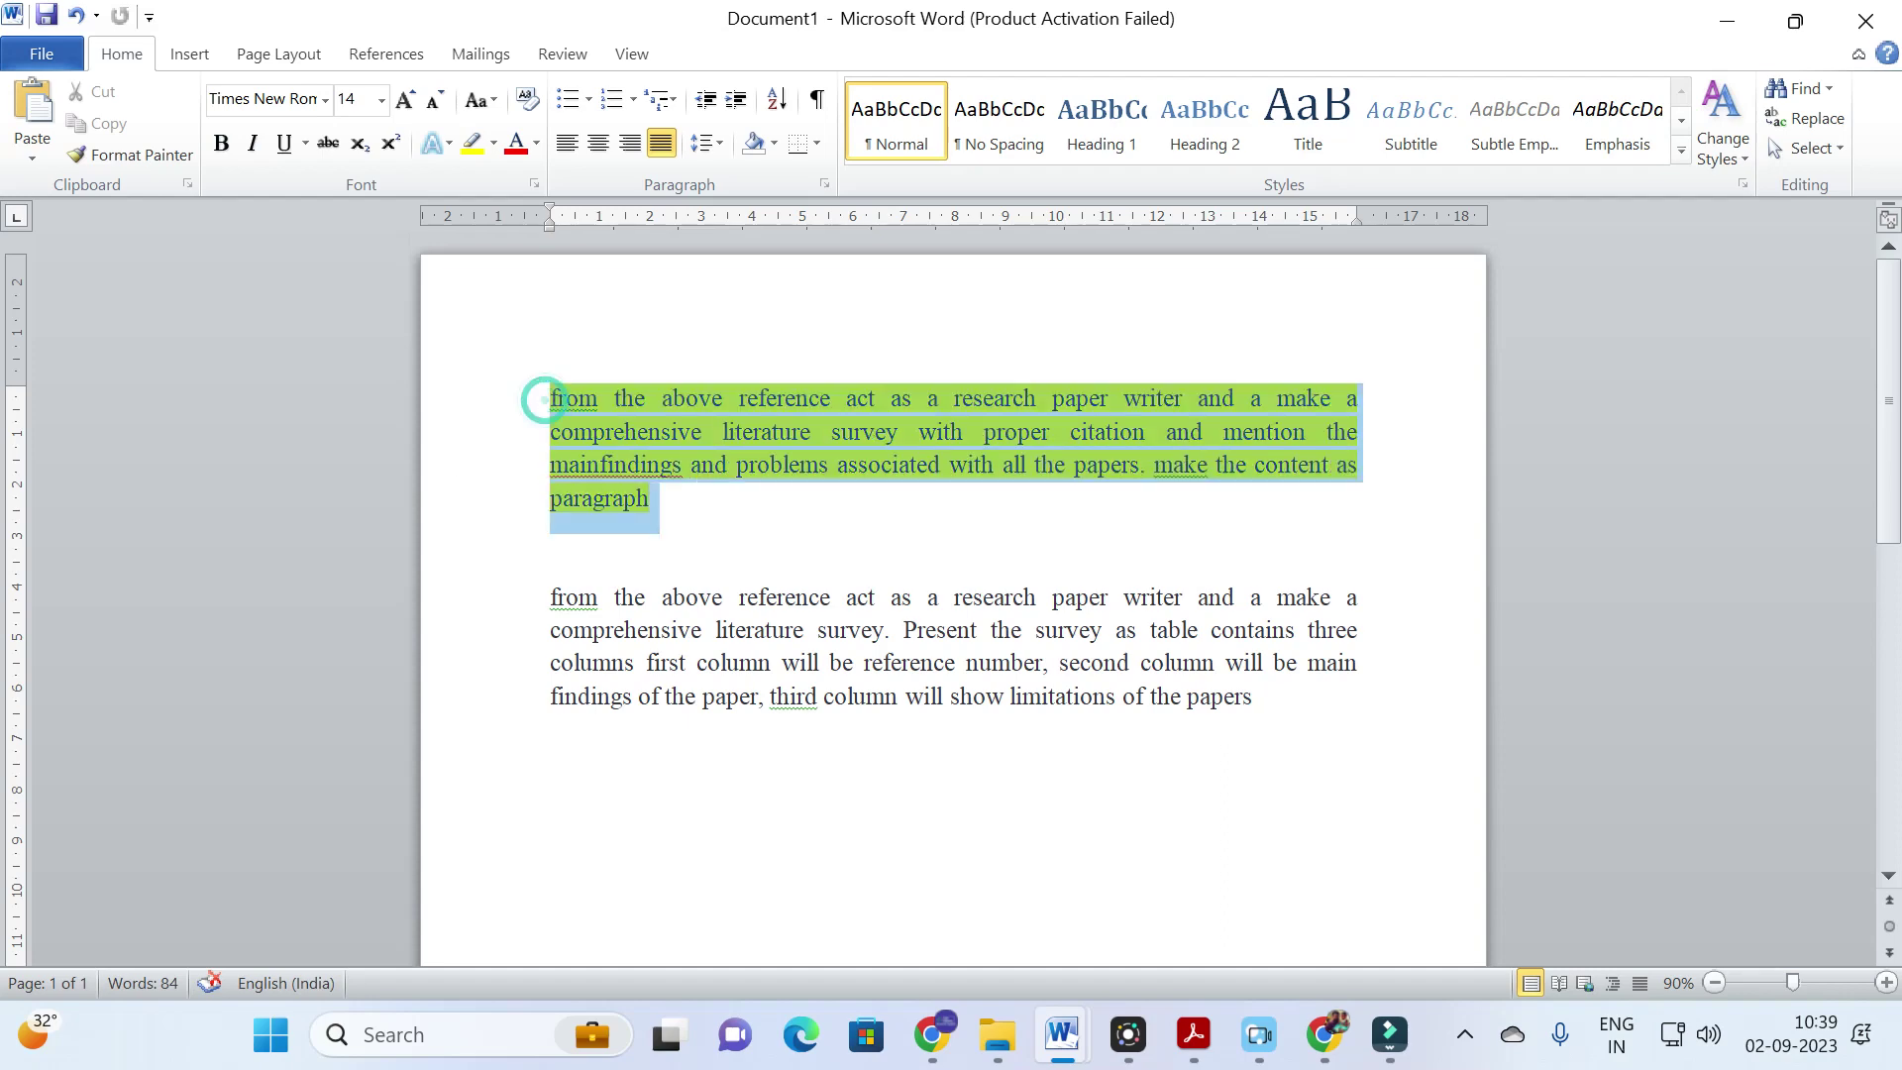
left_click(936, 1020)
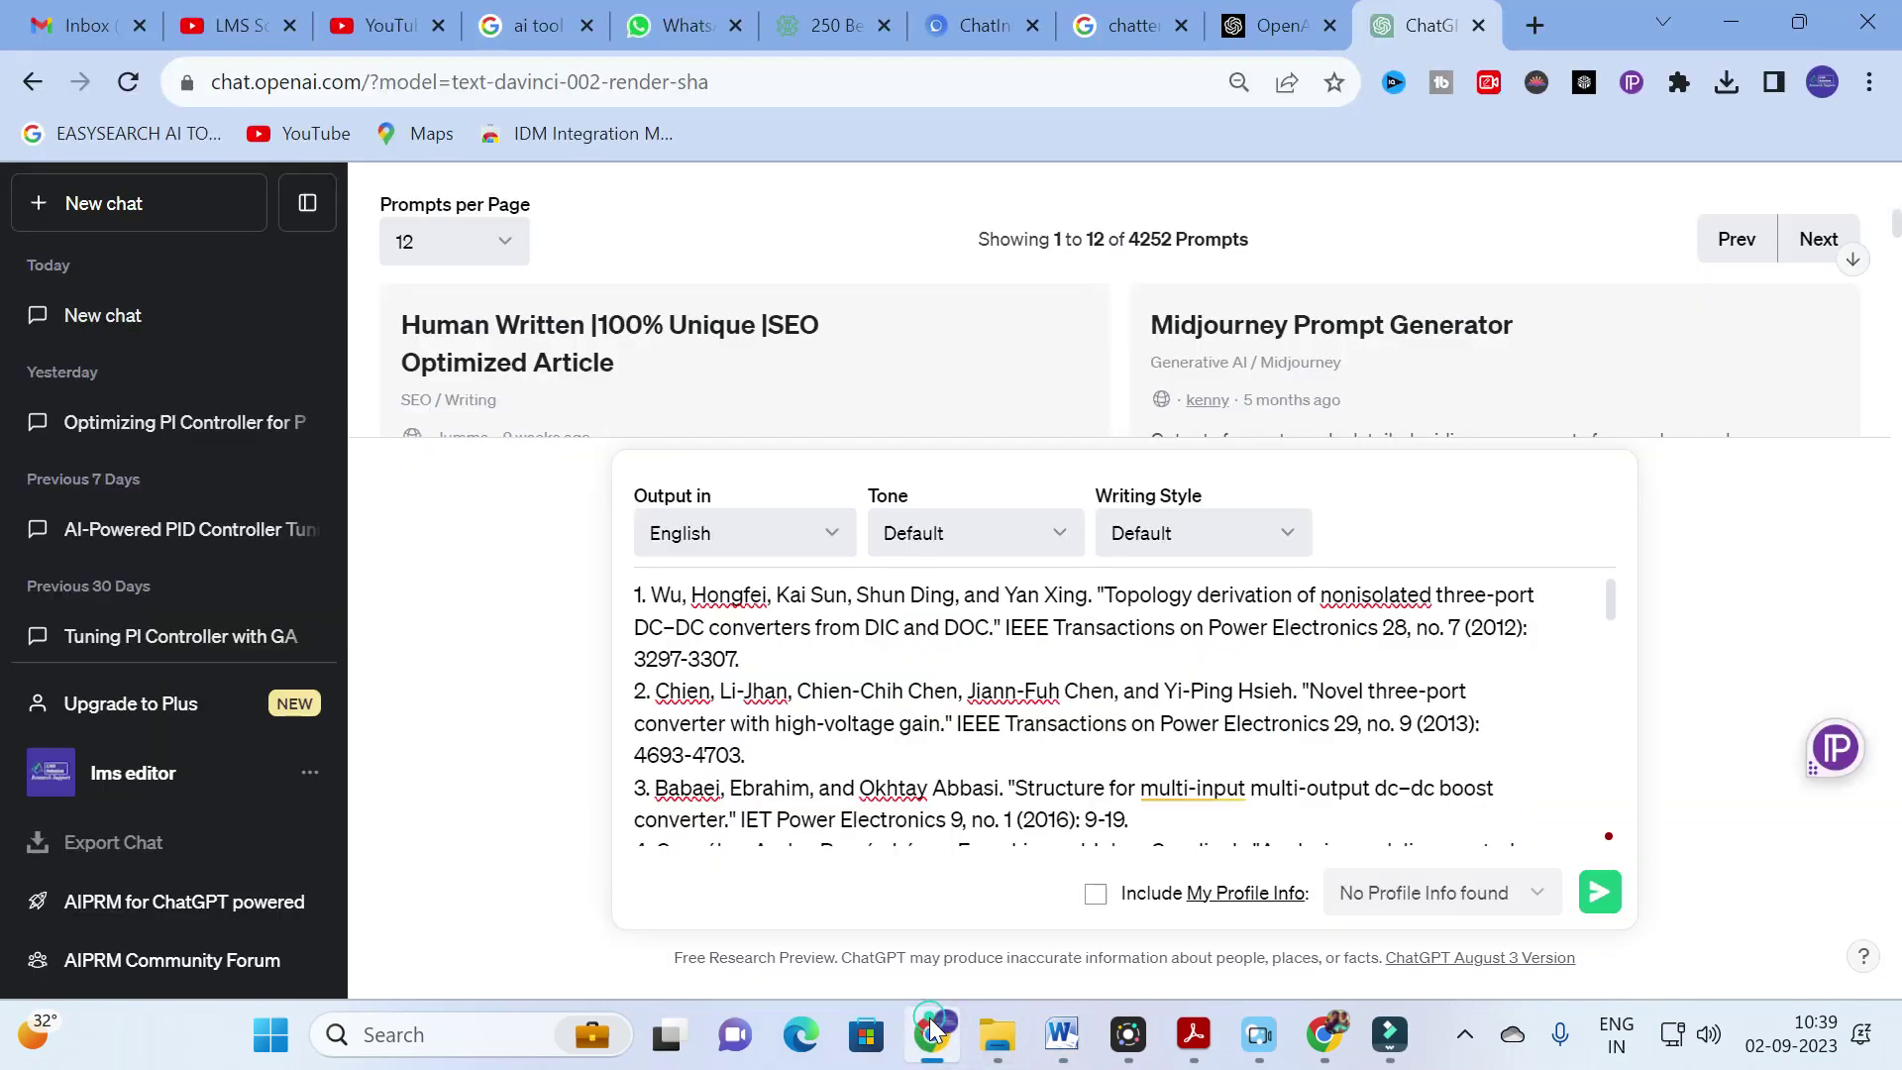
scroll(753, 876, "down", 10)
scroll(1077, 683, "down", 3)
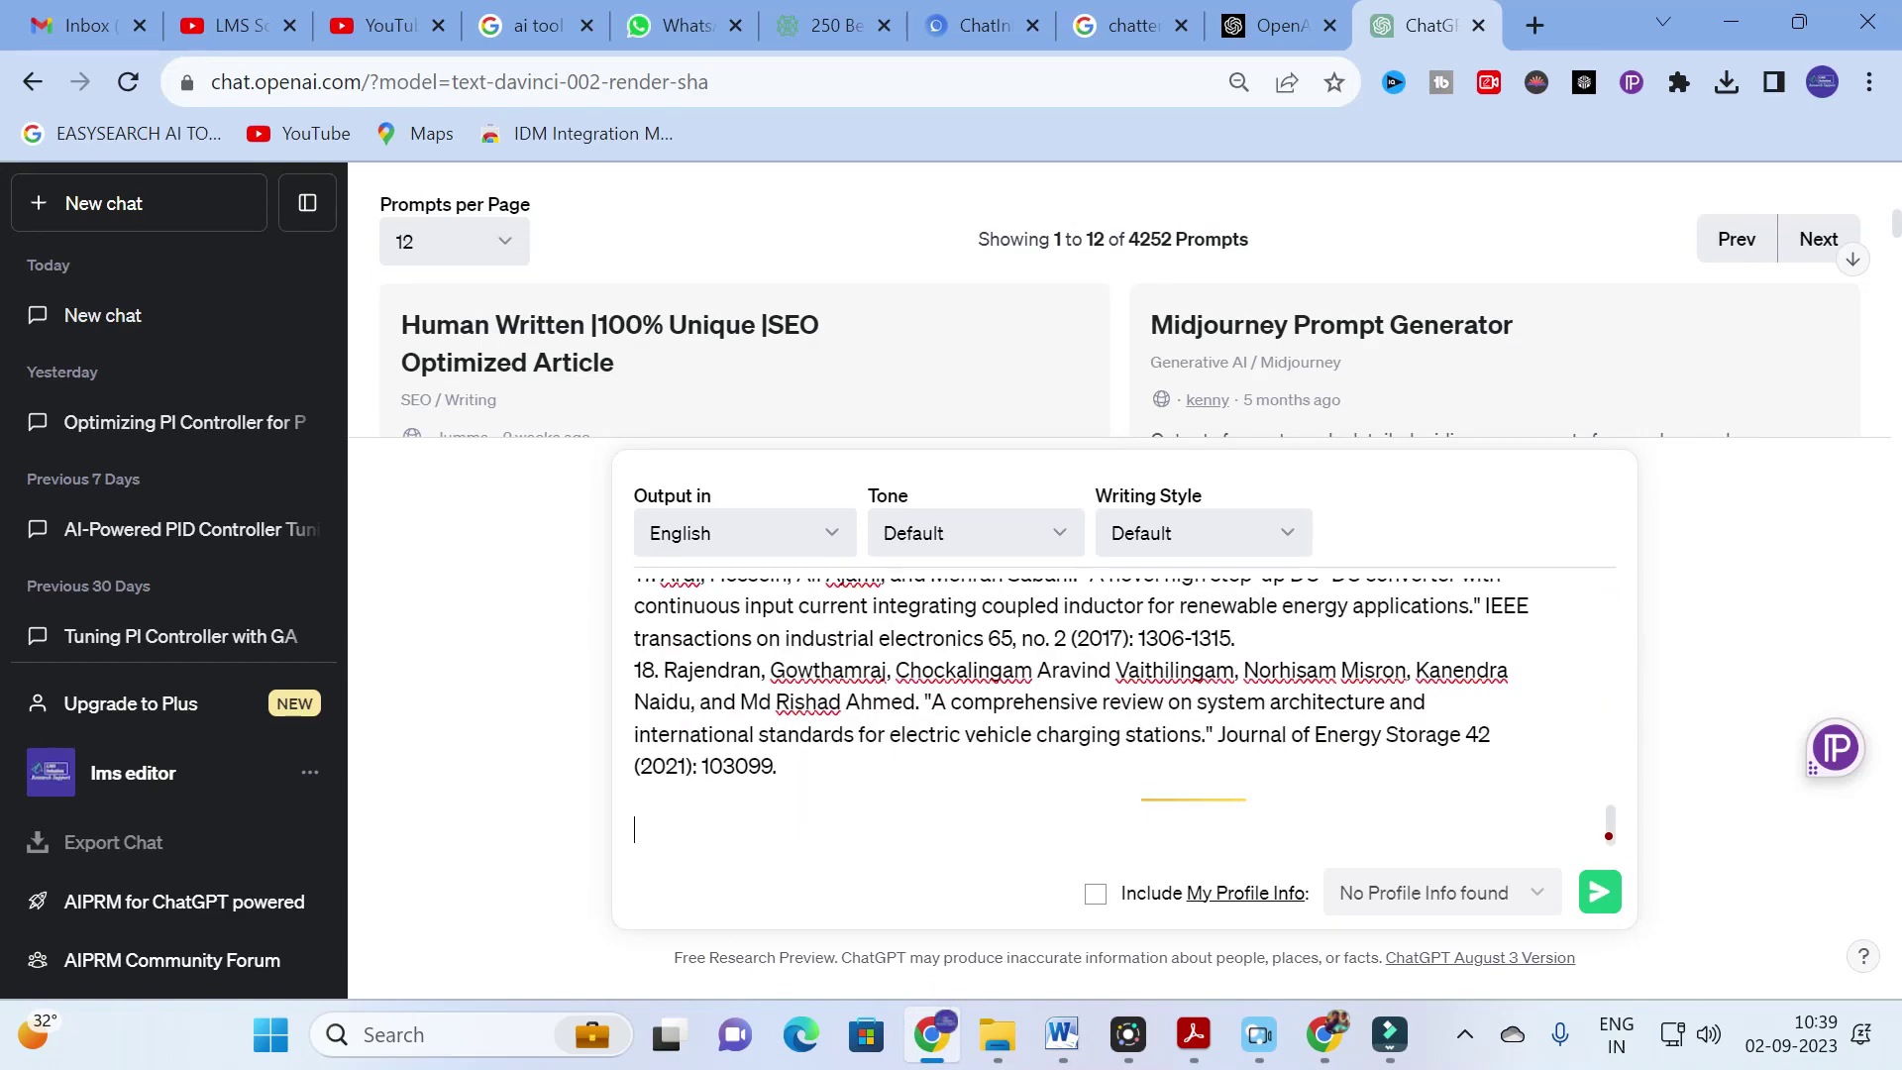
type("from the above reference act as a research paper writer and a make a comprehensive literature survey with proper citation and mention the mainfindings and problems associated with all the papers, make the content as paragraph")
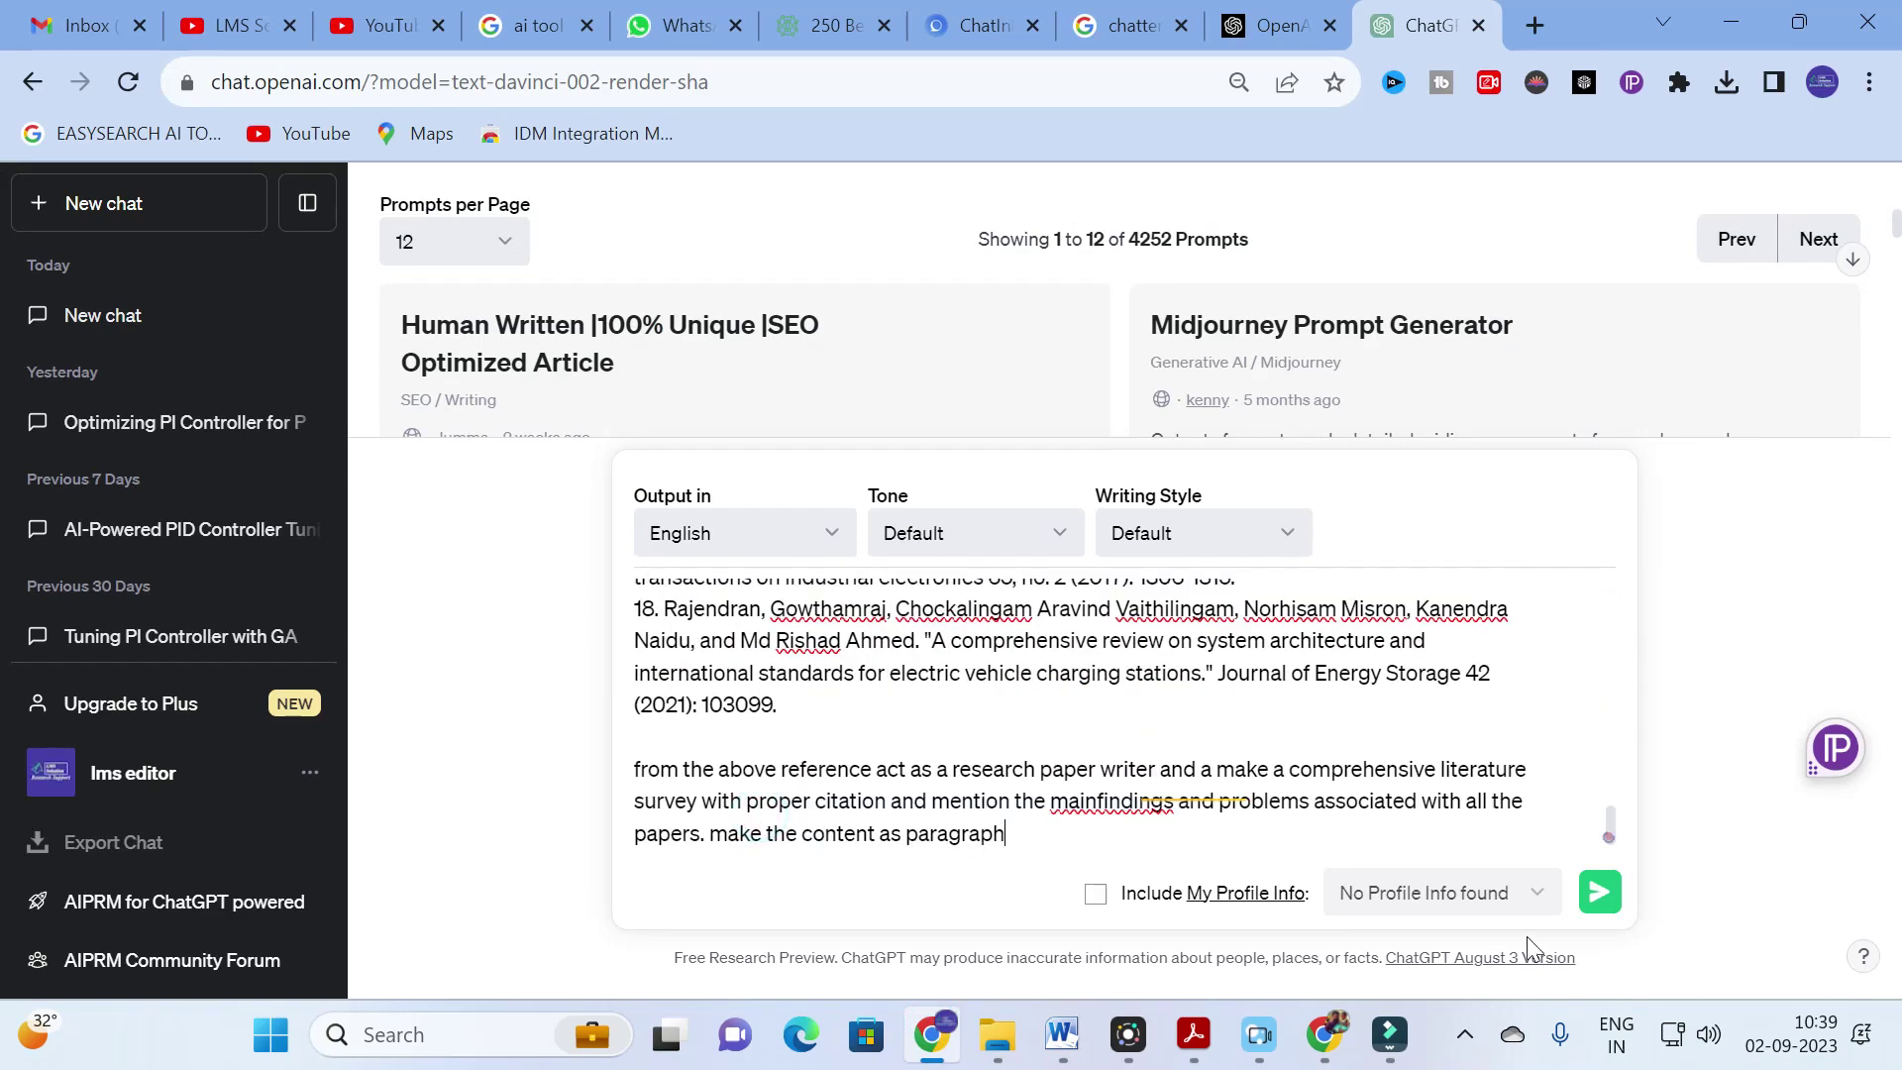
left_click(1599, 891)
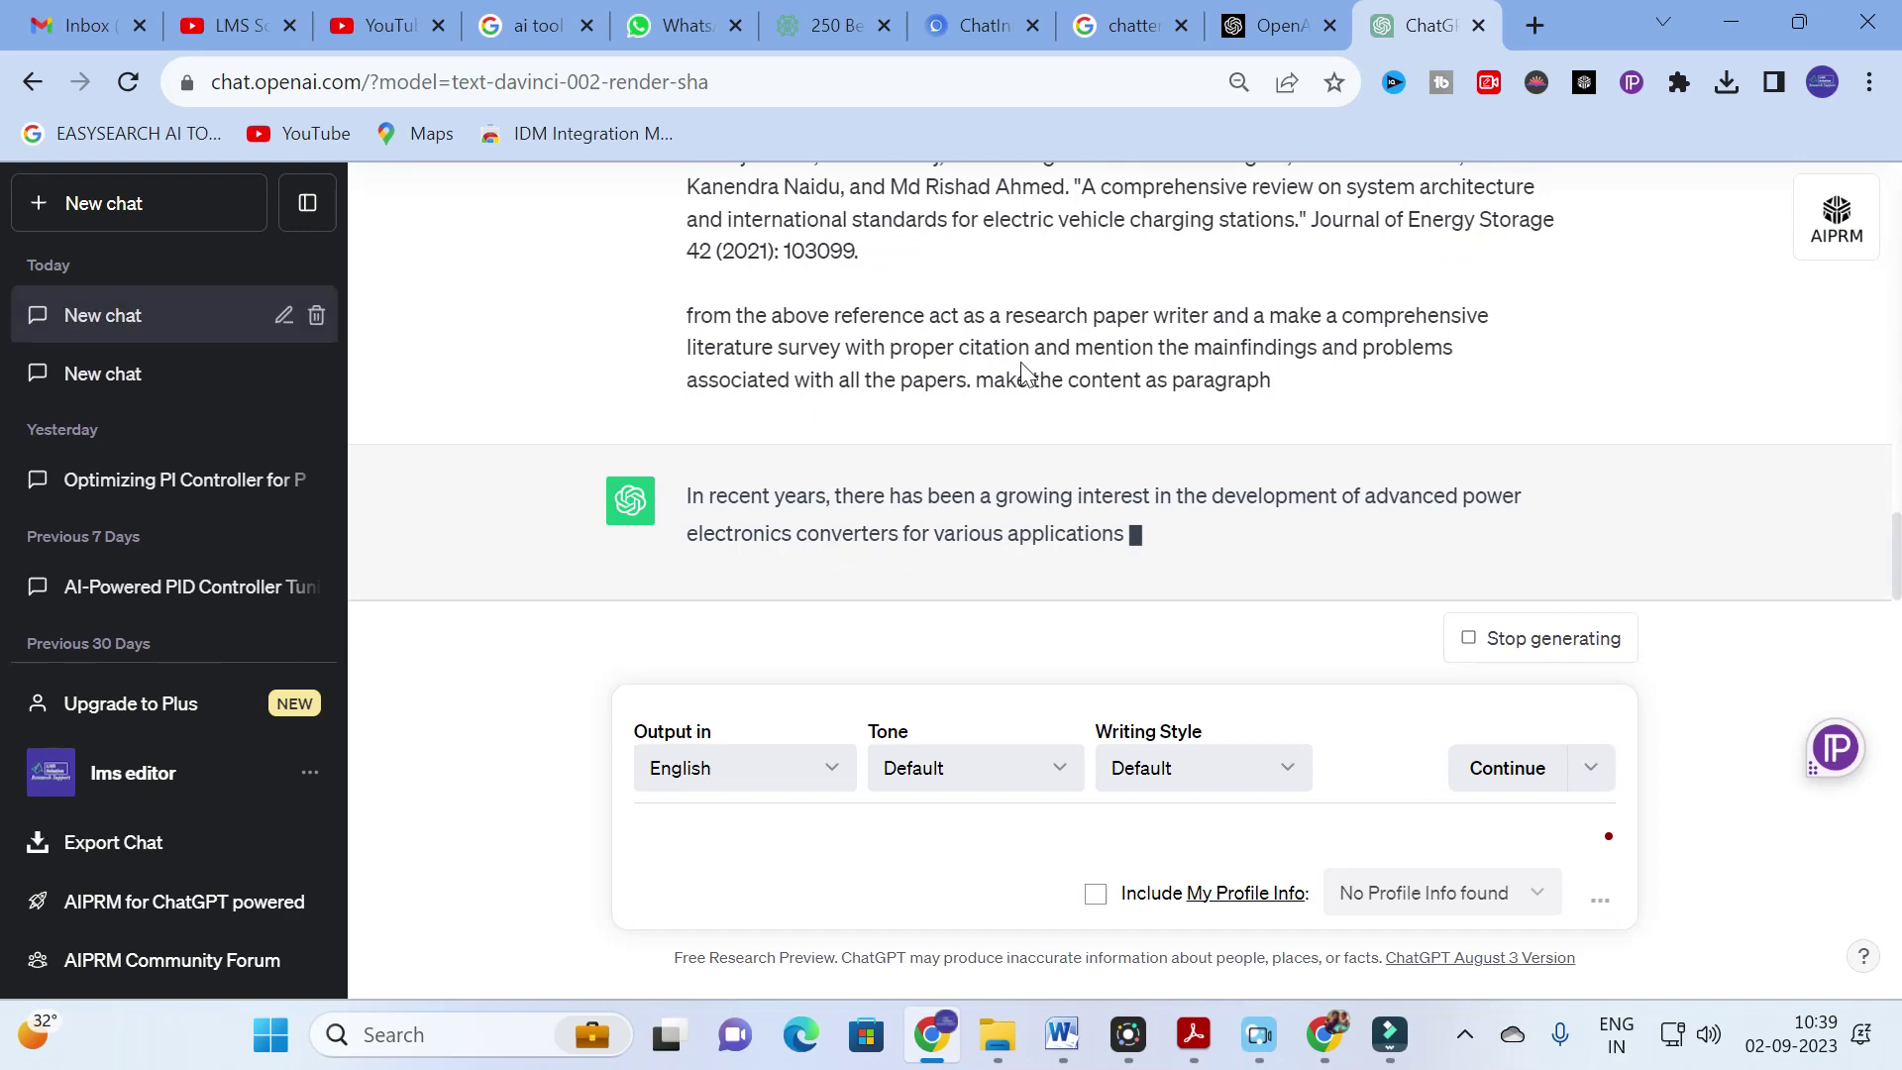
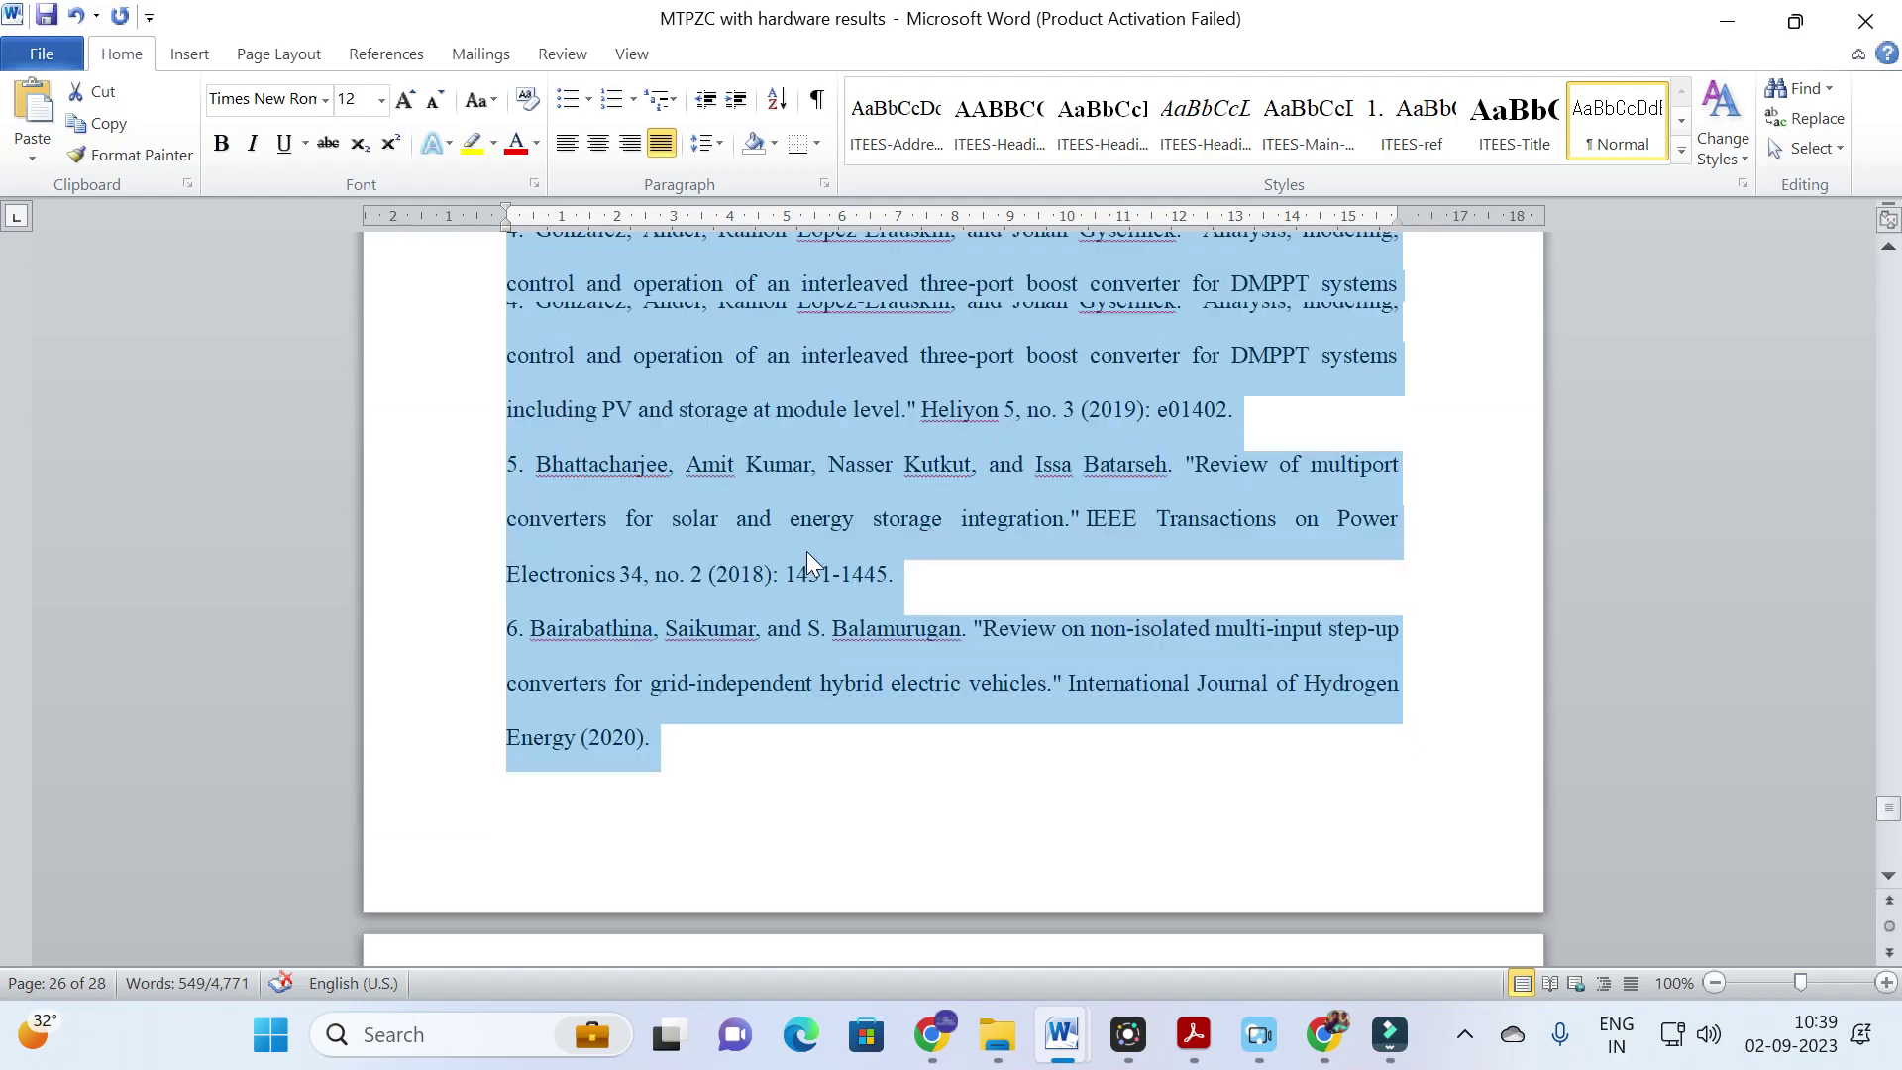
Step: Highlight reference 1 in yellow in the REFERENCES section of the "MTPZC with hardware results" Word document
left_click(622, 560)
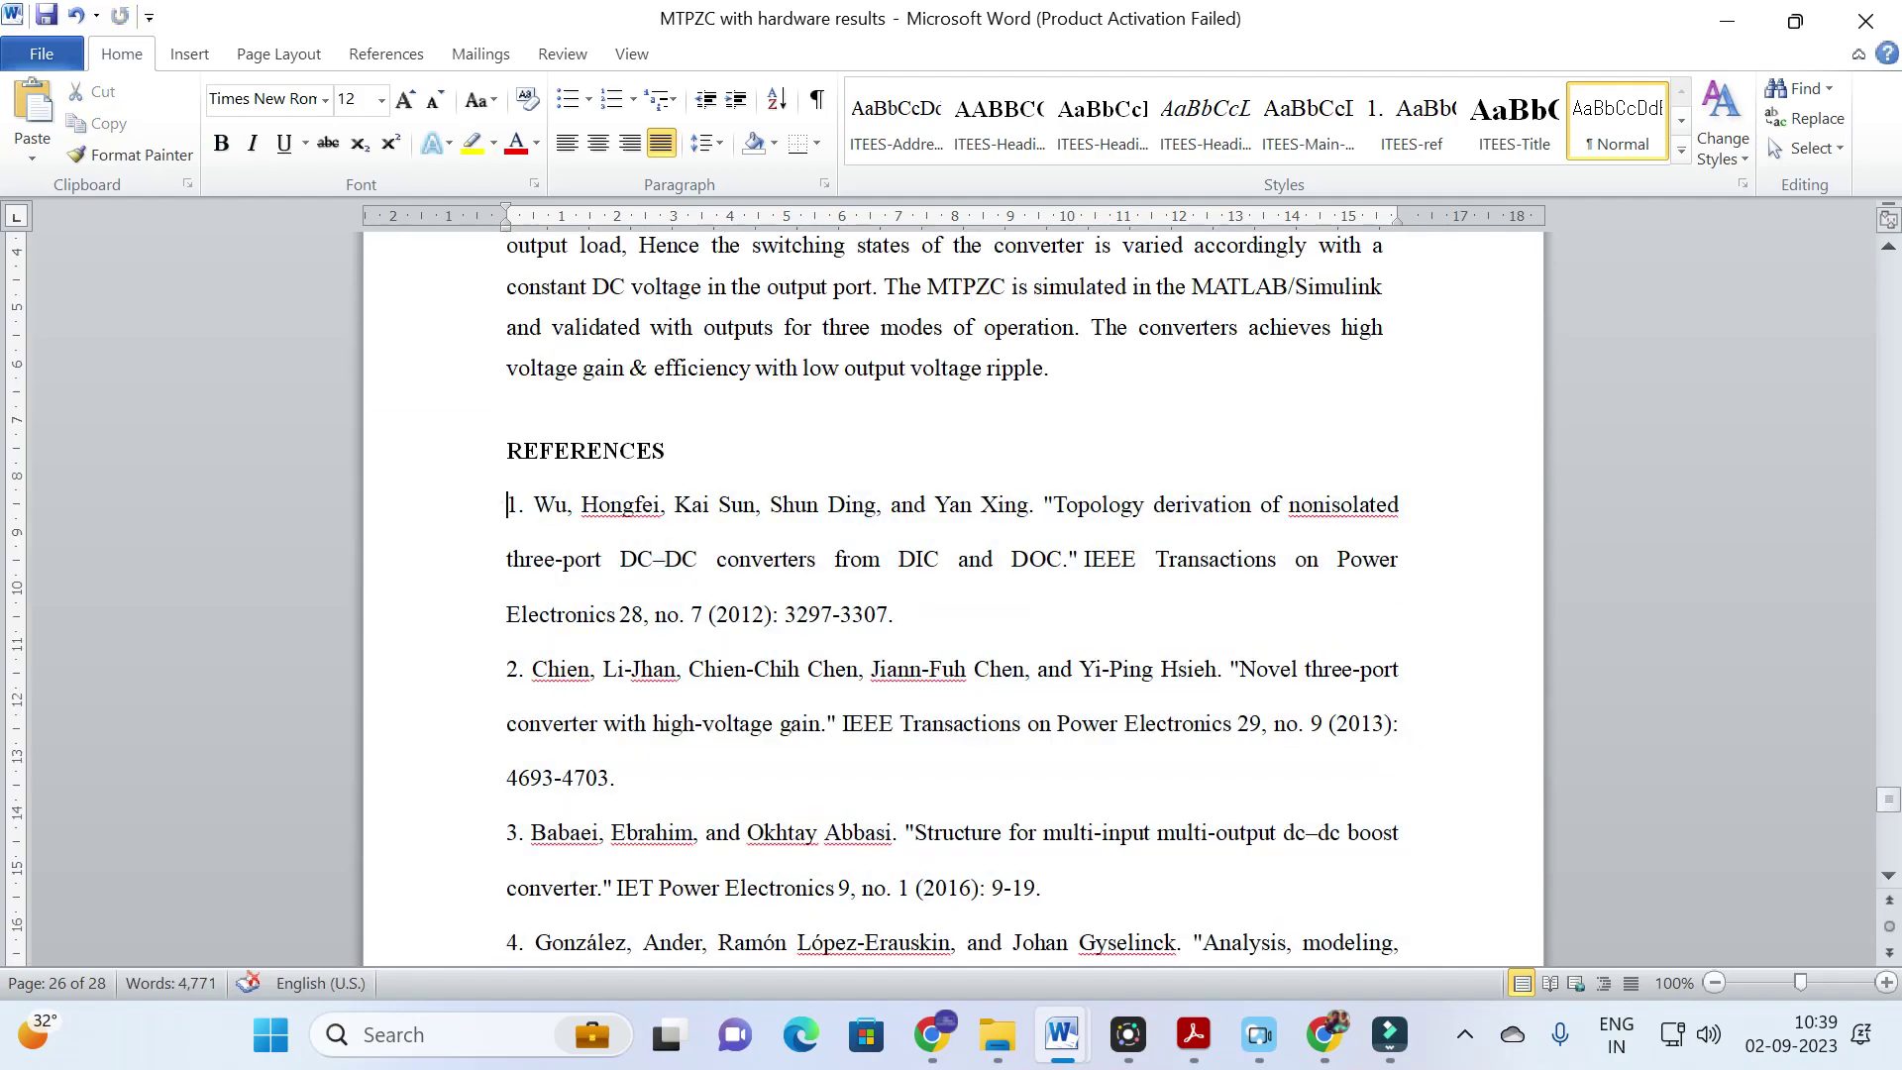
double_click(499, 503)
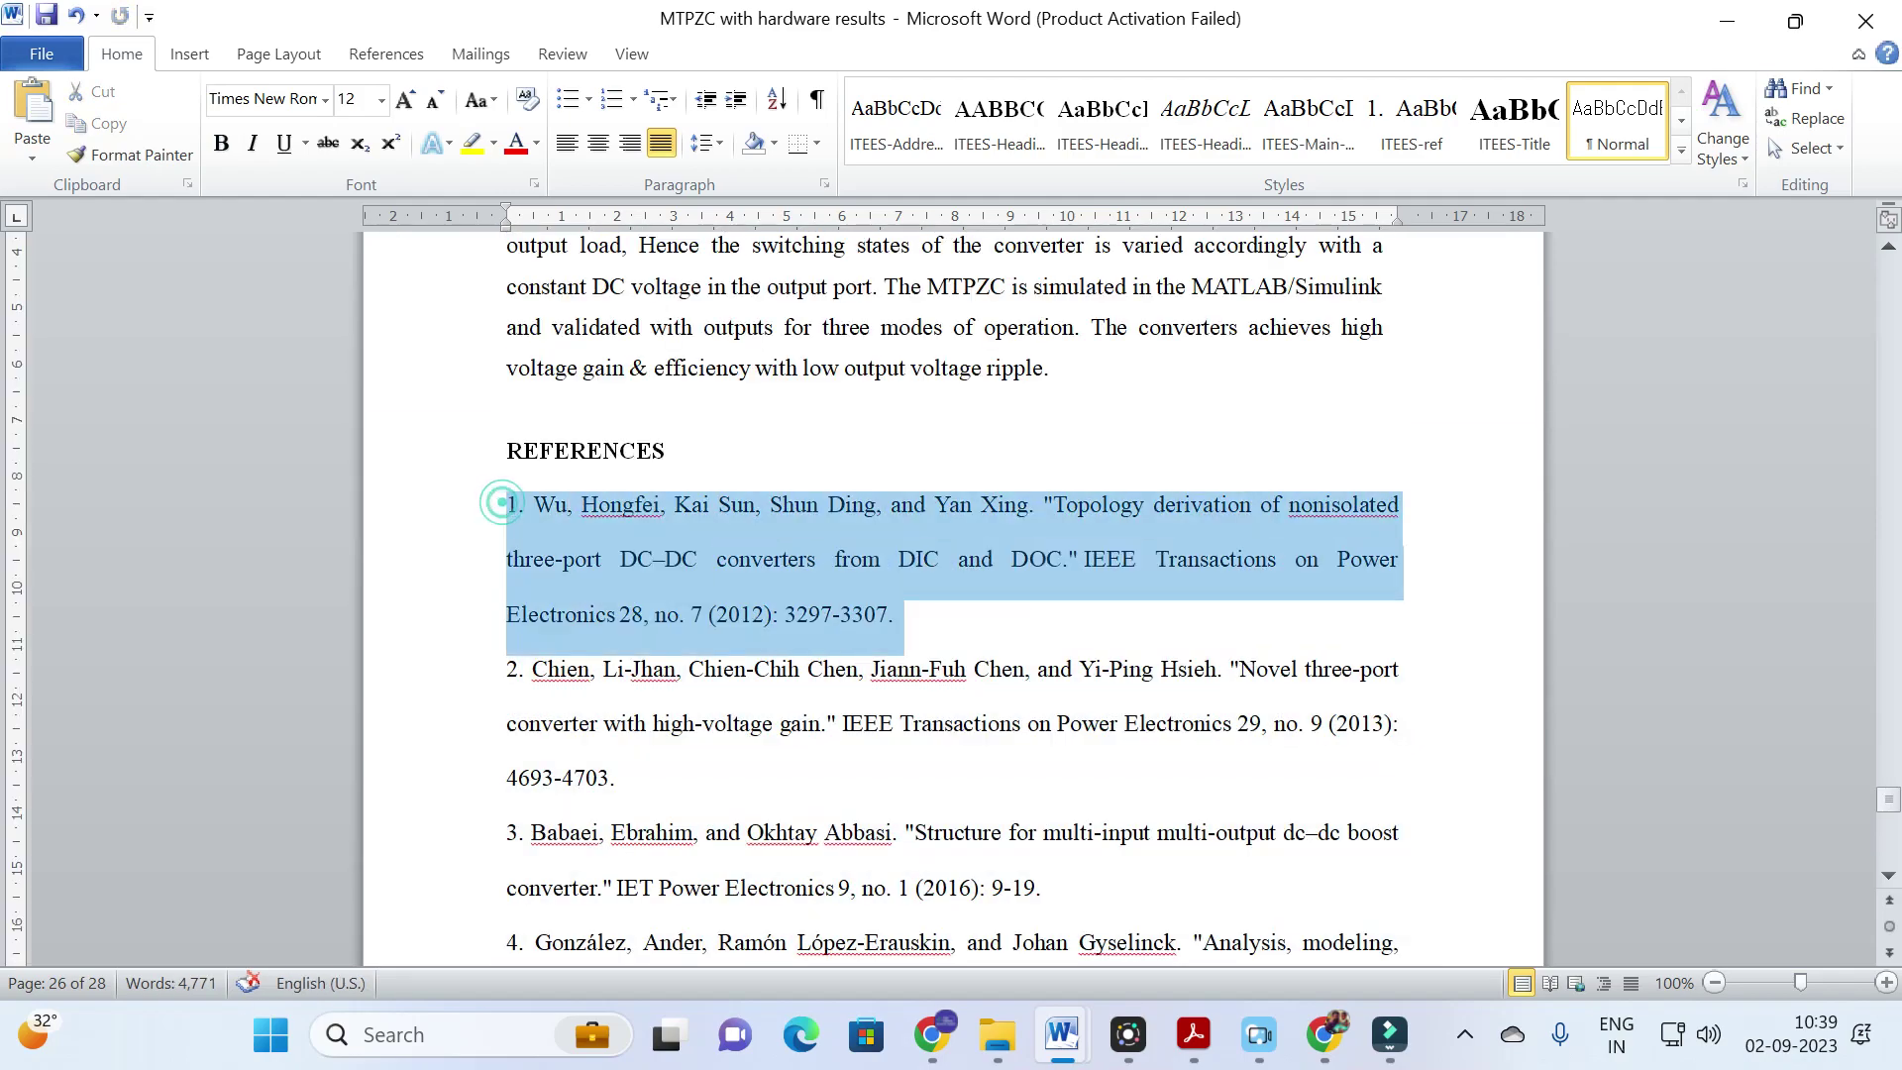
left_click(467, 149)
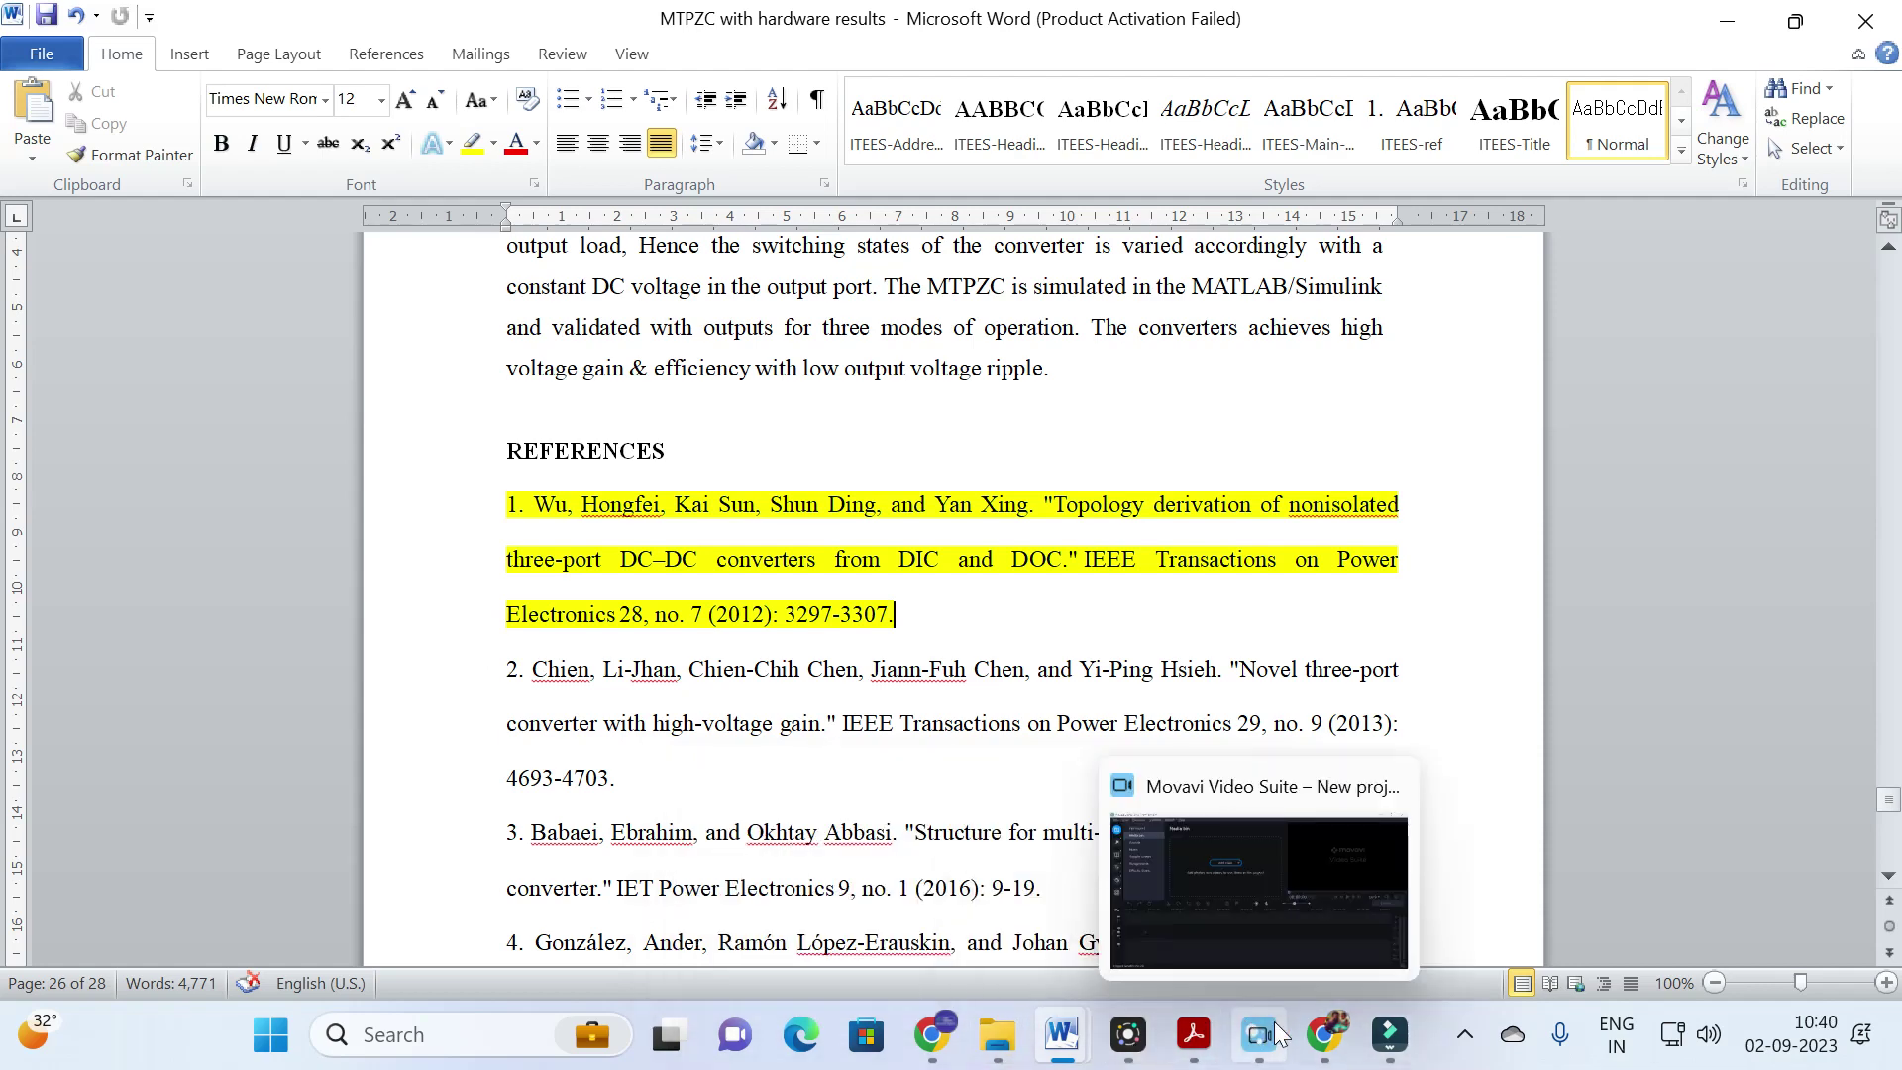
Step: Switch back to ChatGPT and read through the generated literature survey, checking how each cited paper is summarized
left_click(939, 1033)
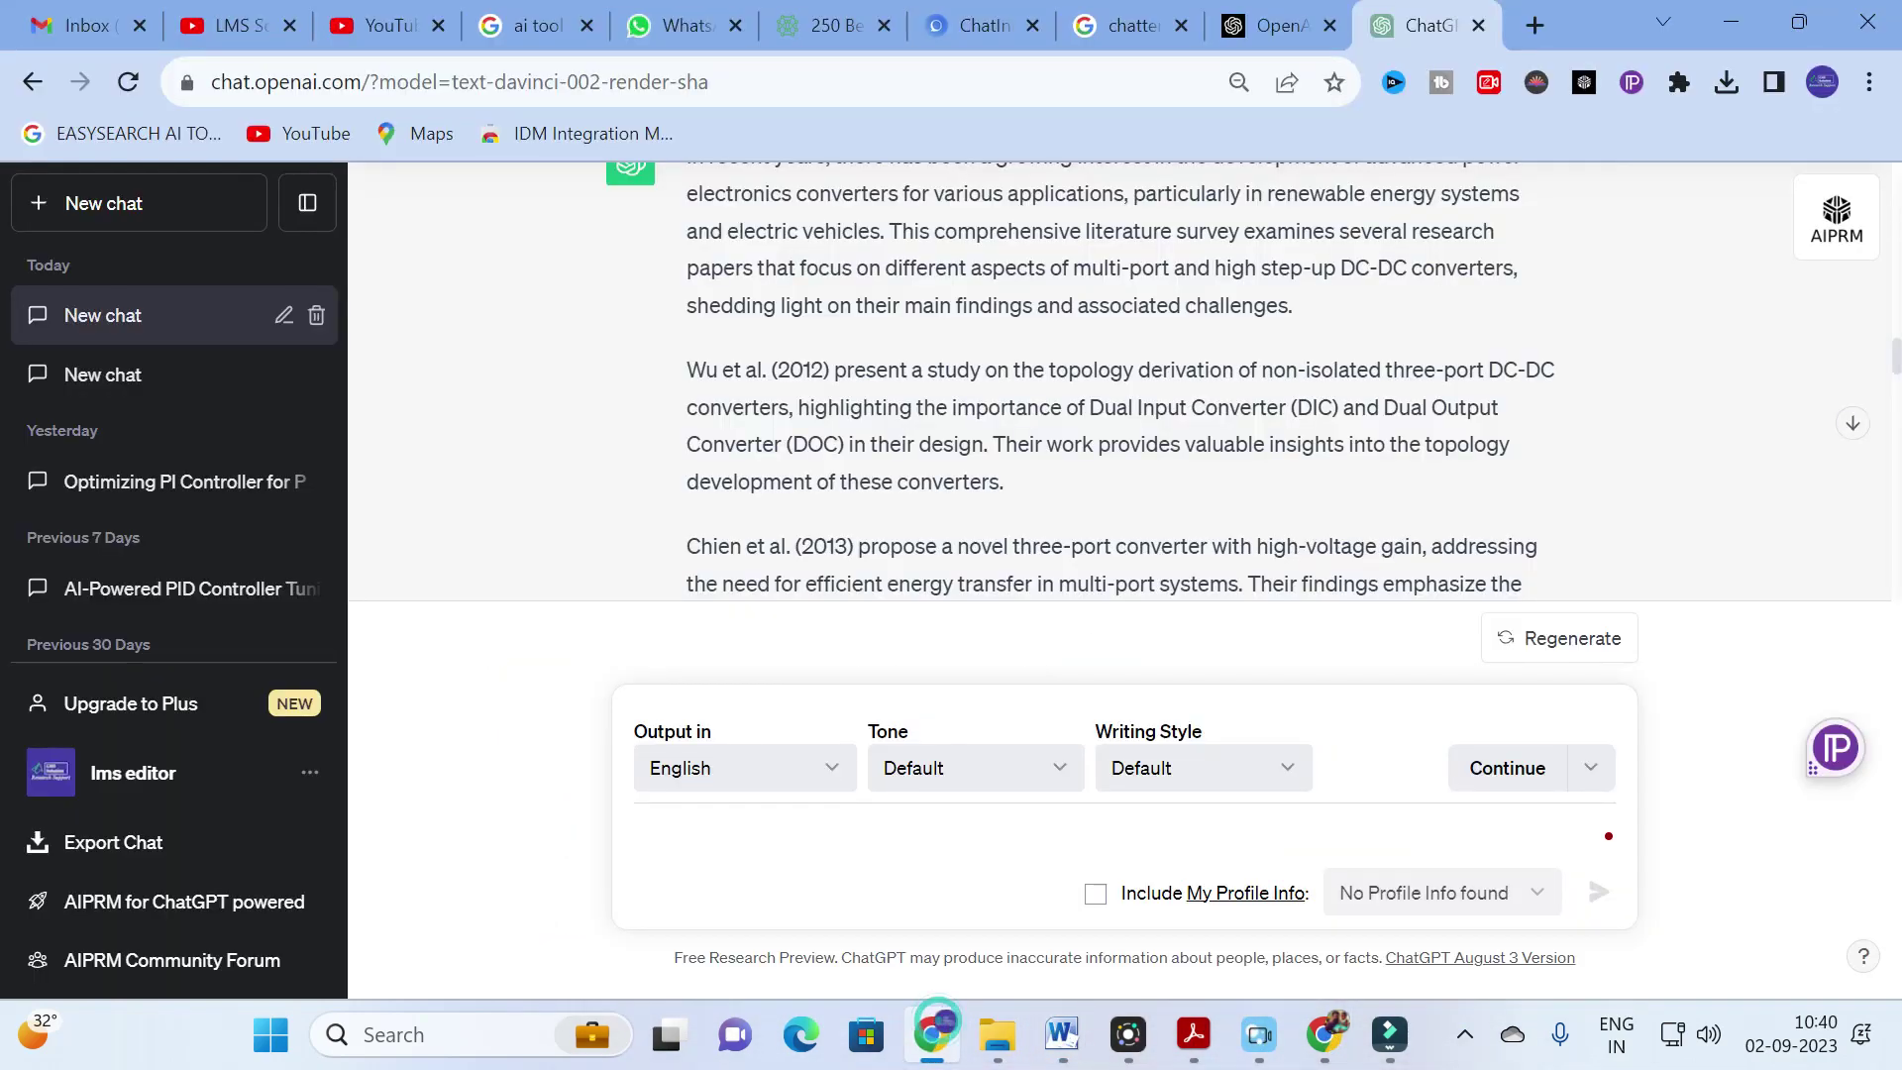
scroll(797, 366, "up", 2)
scroll(748, 411, "down", 2)
scroll(1080, 380, "down", 2)
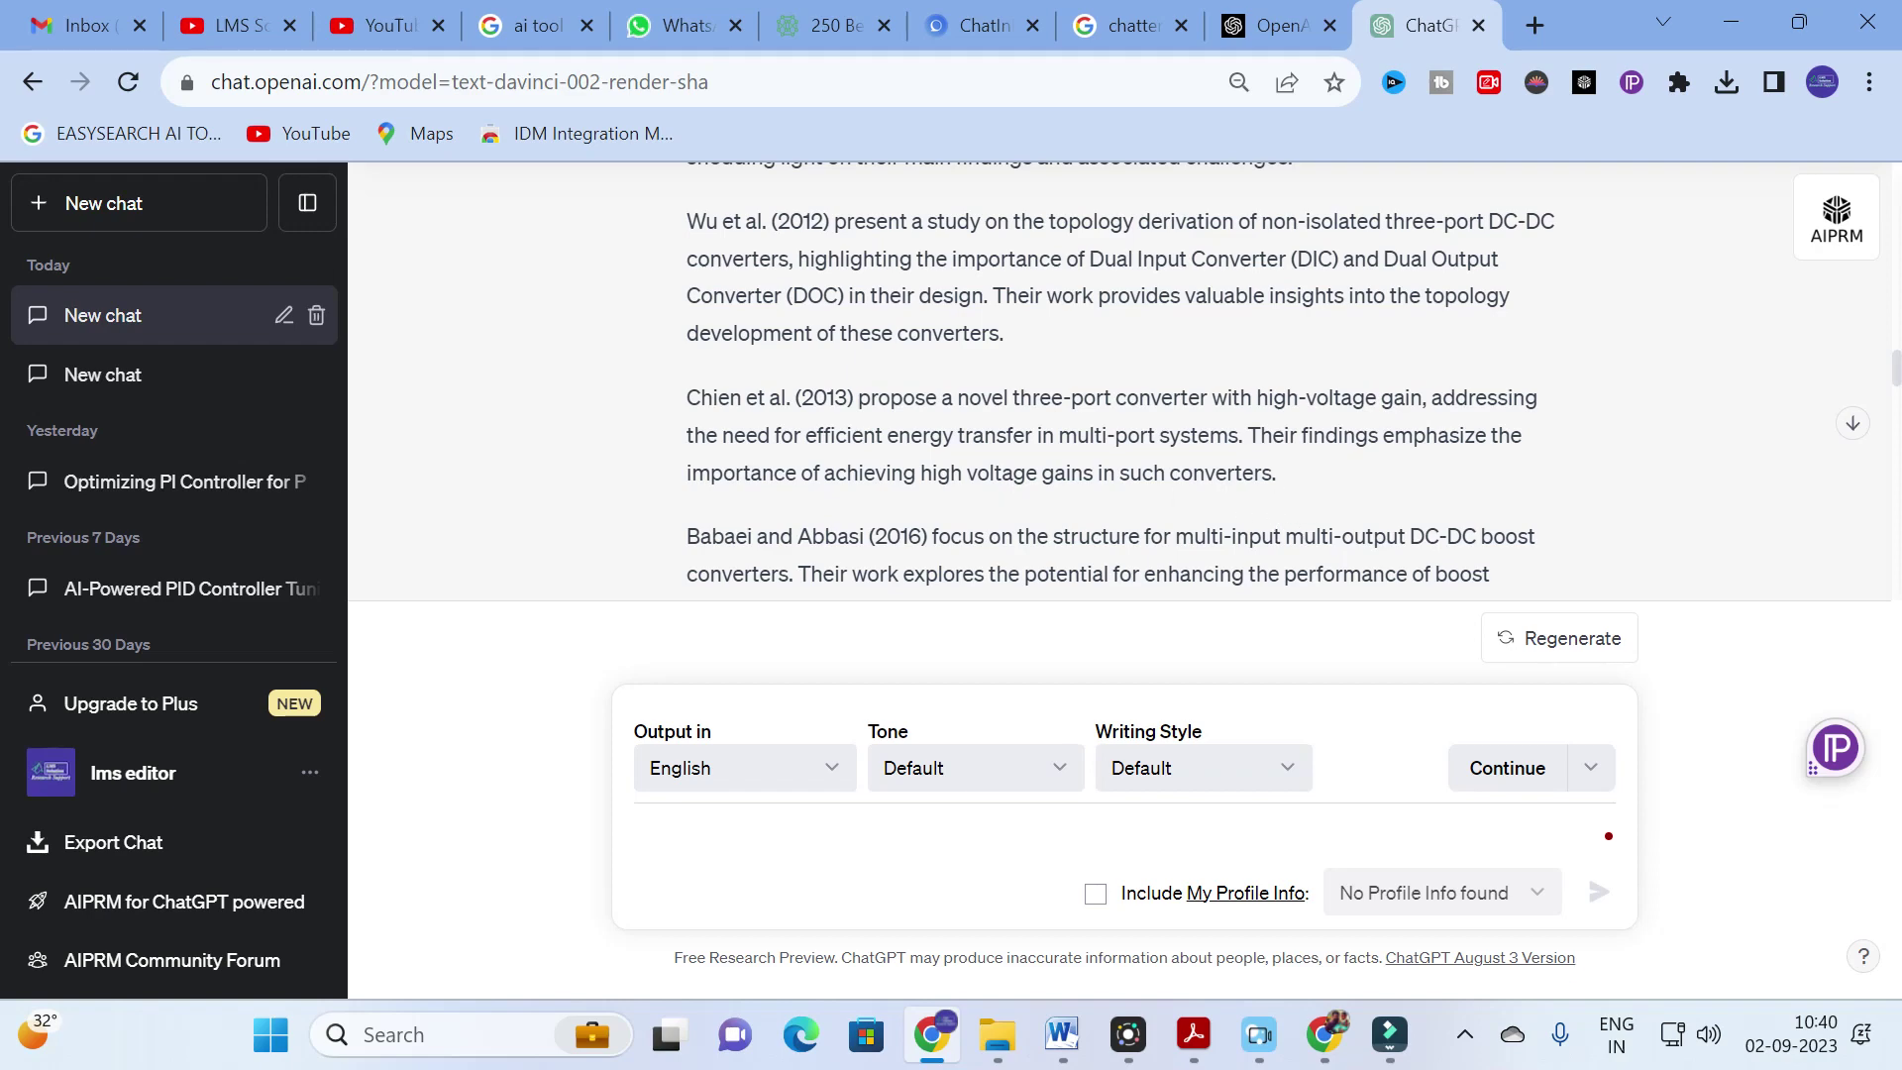
scroll(1129, 436, "down", 3)
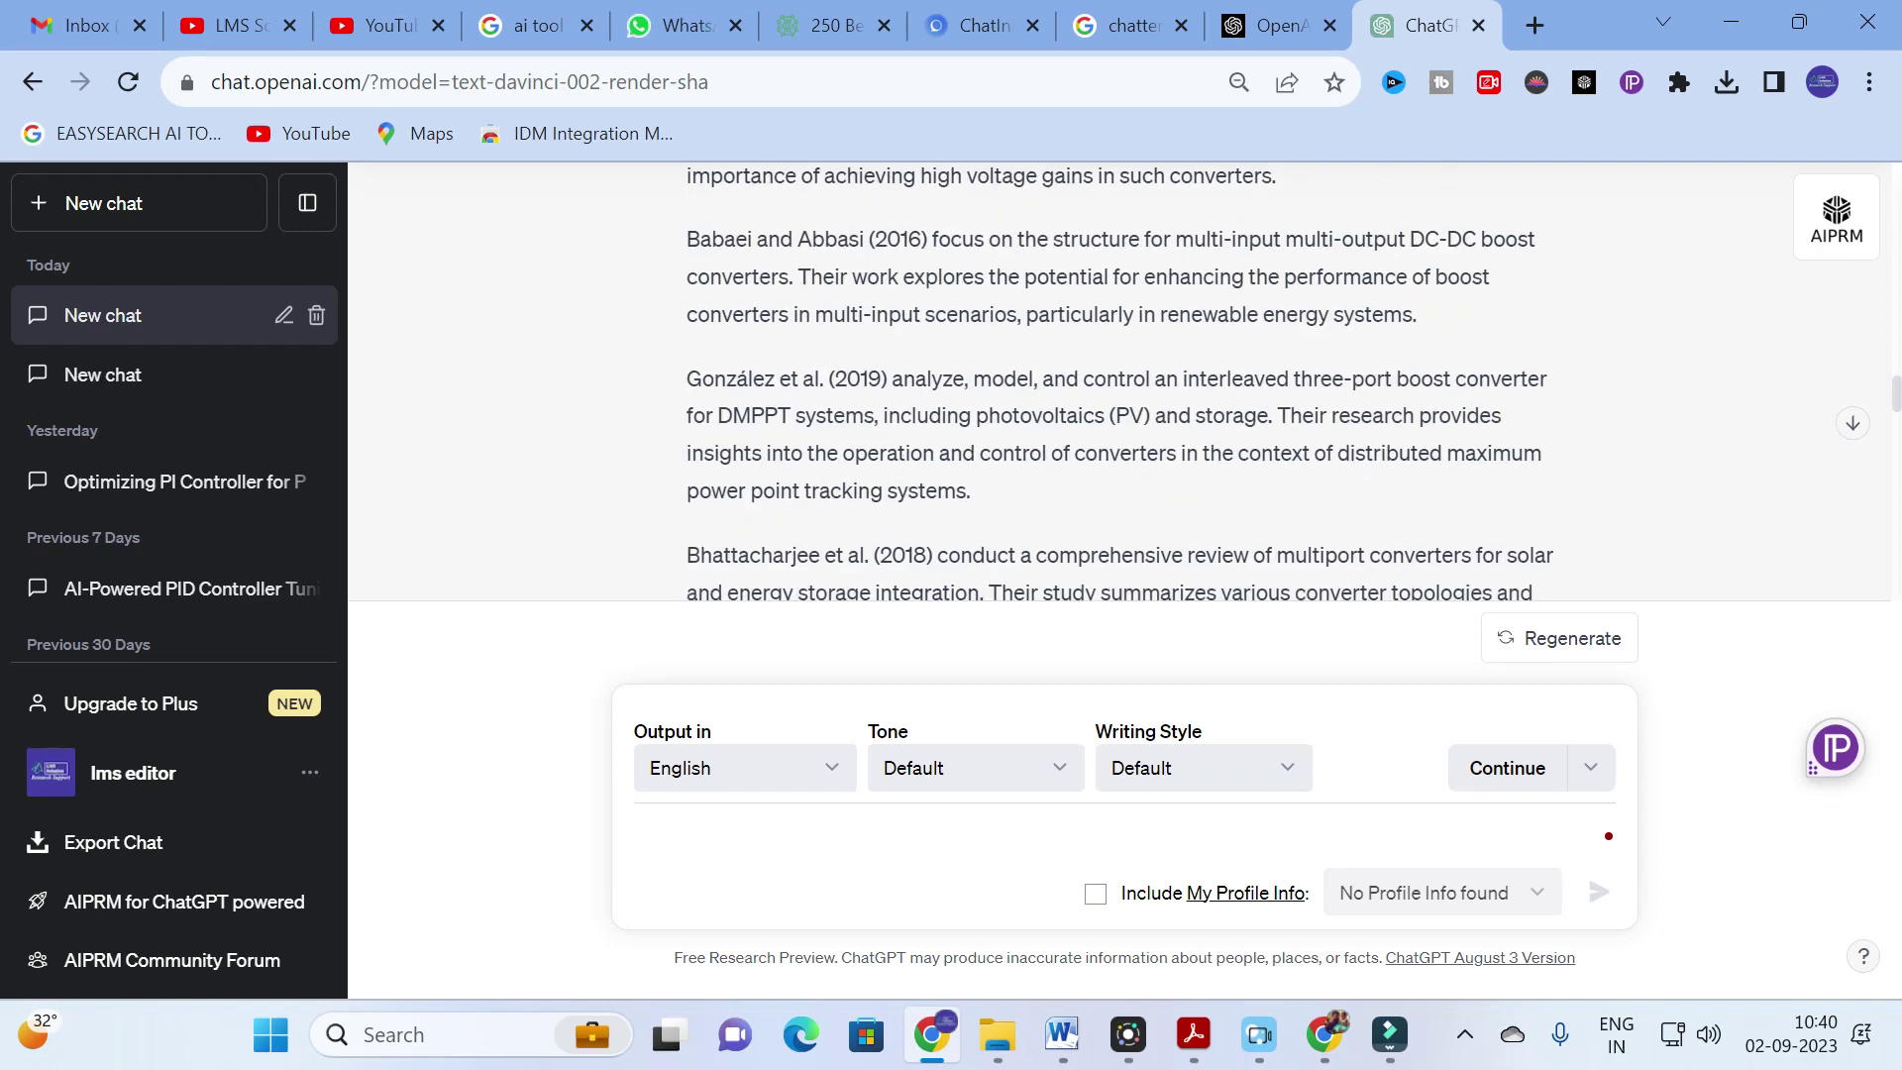
scroll(901, 361, "down", 10)
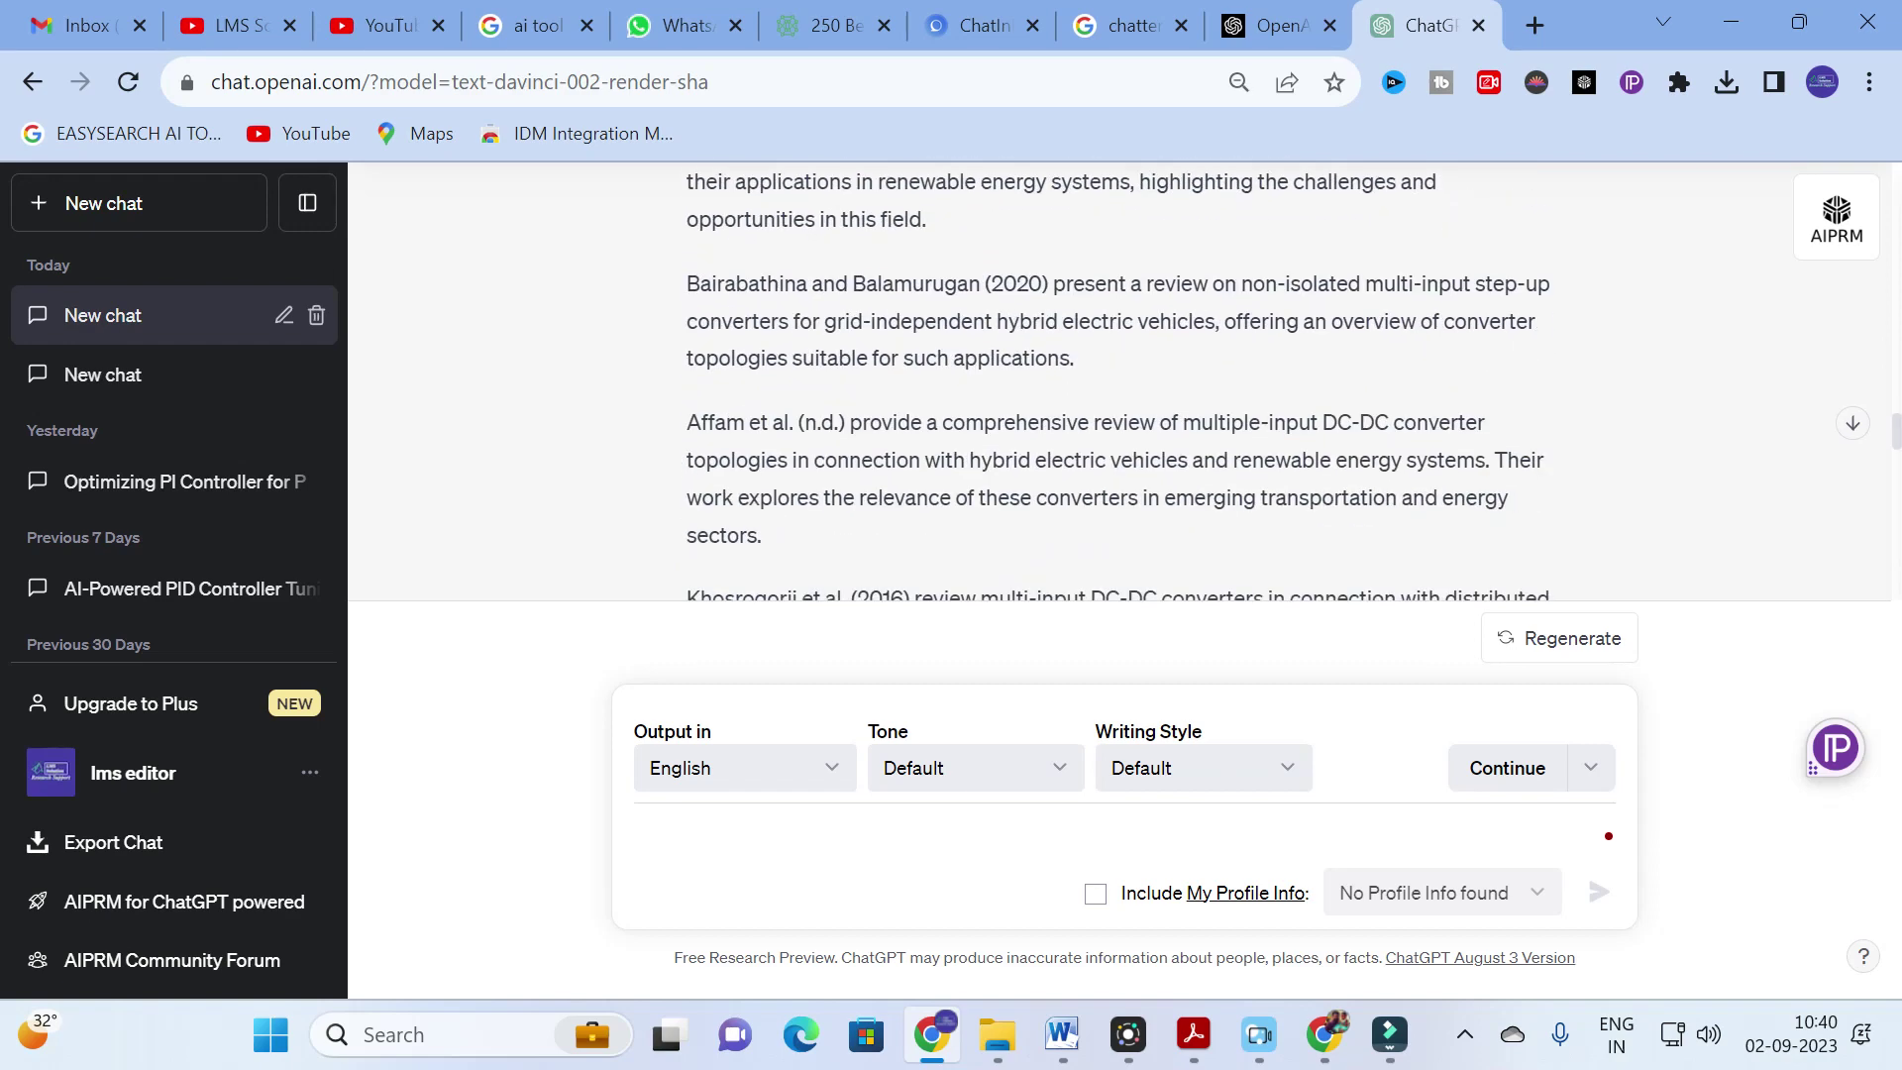
scroll(899, 361, "up", 3)
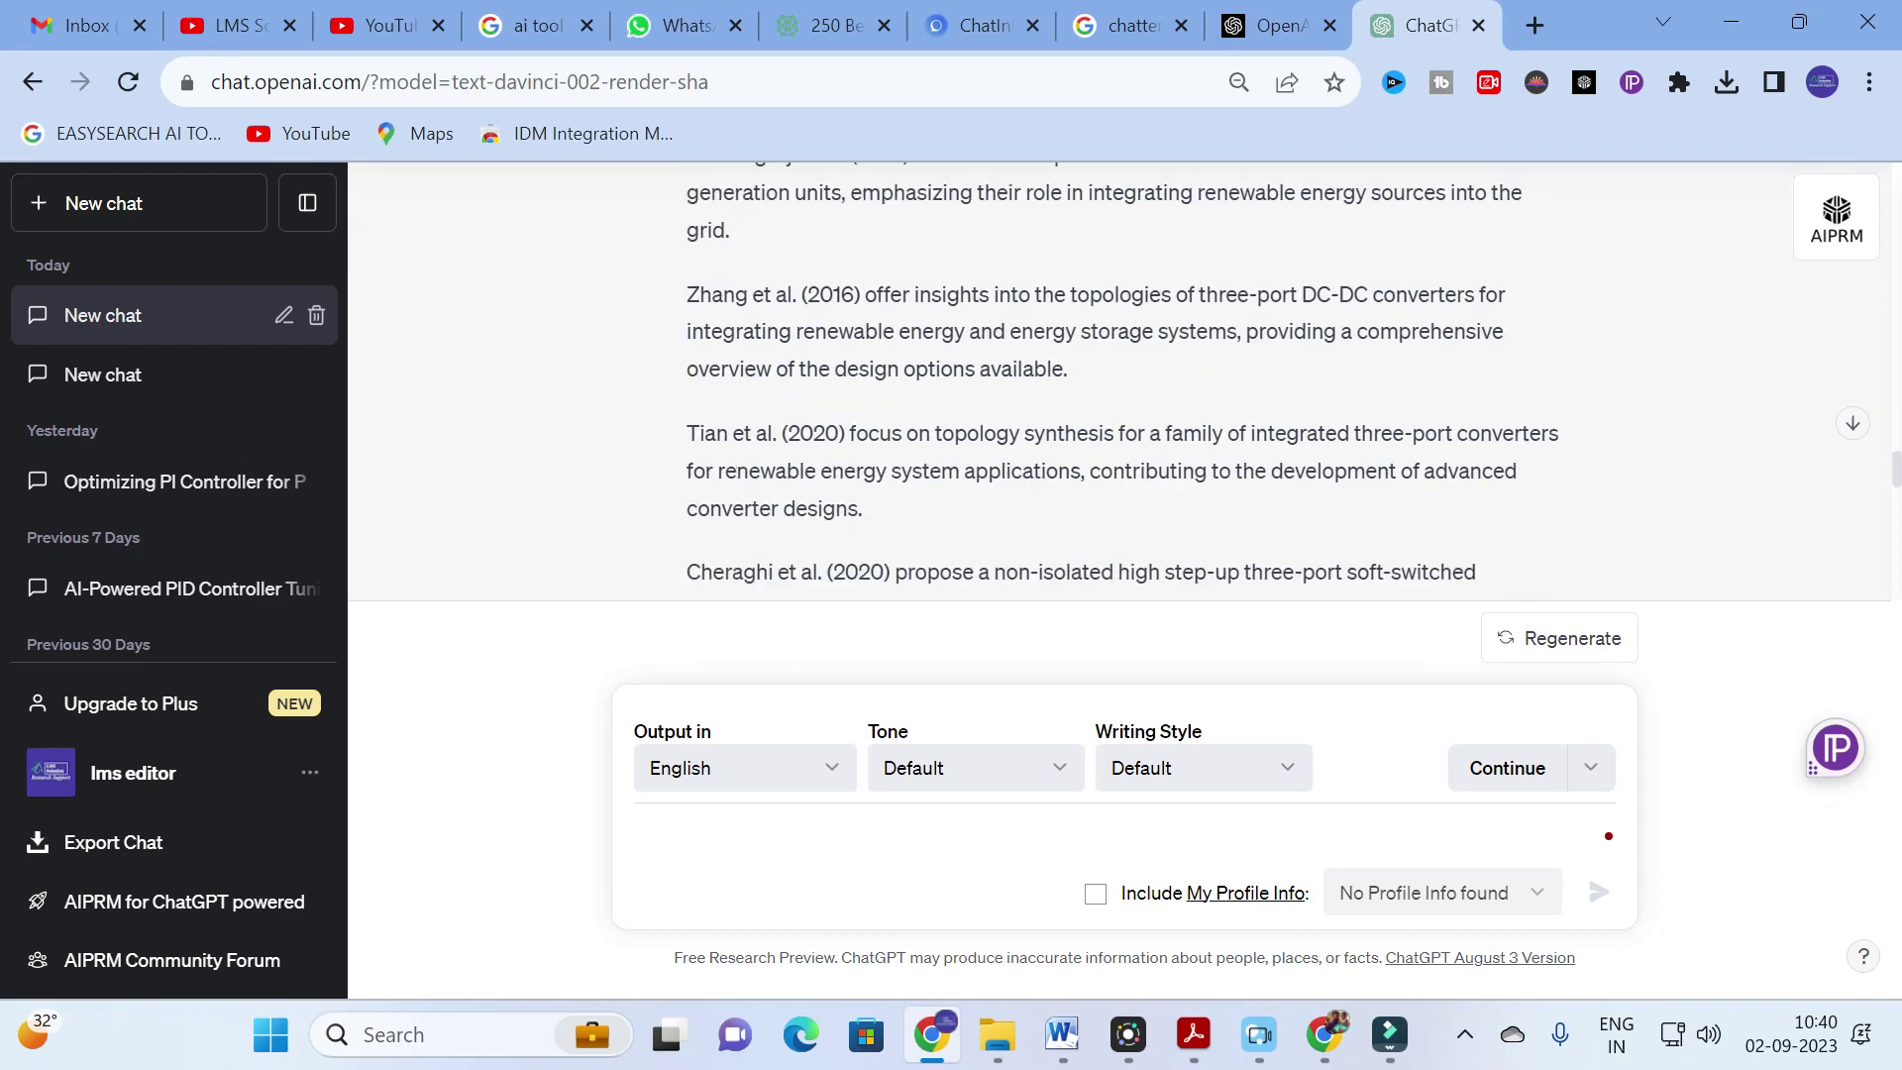
scroll(1119, 381, "up", 6)
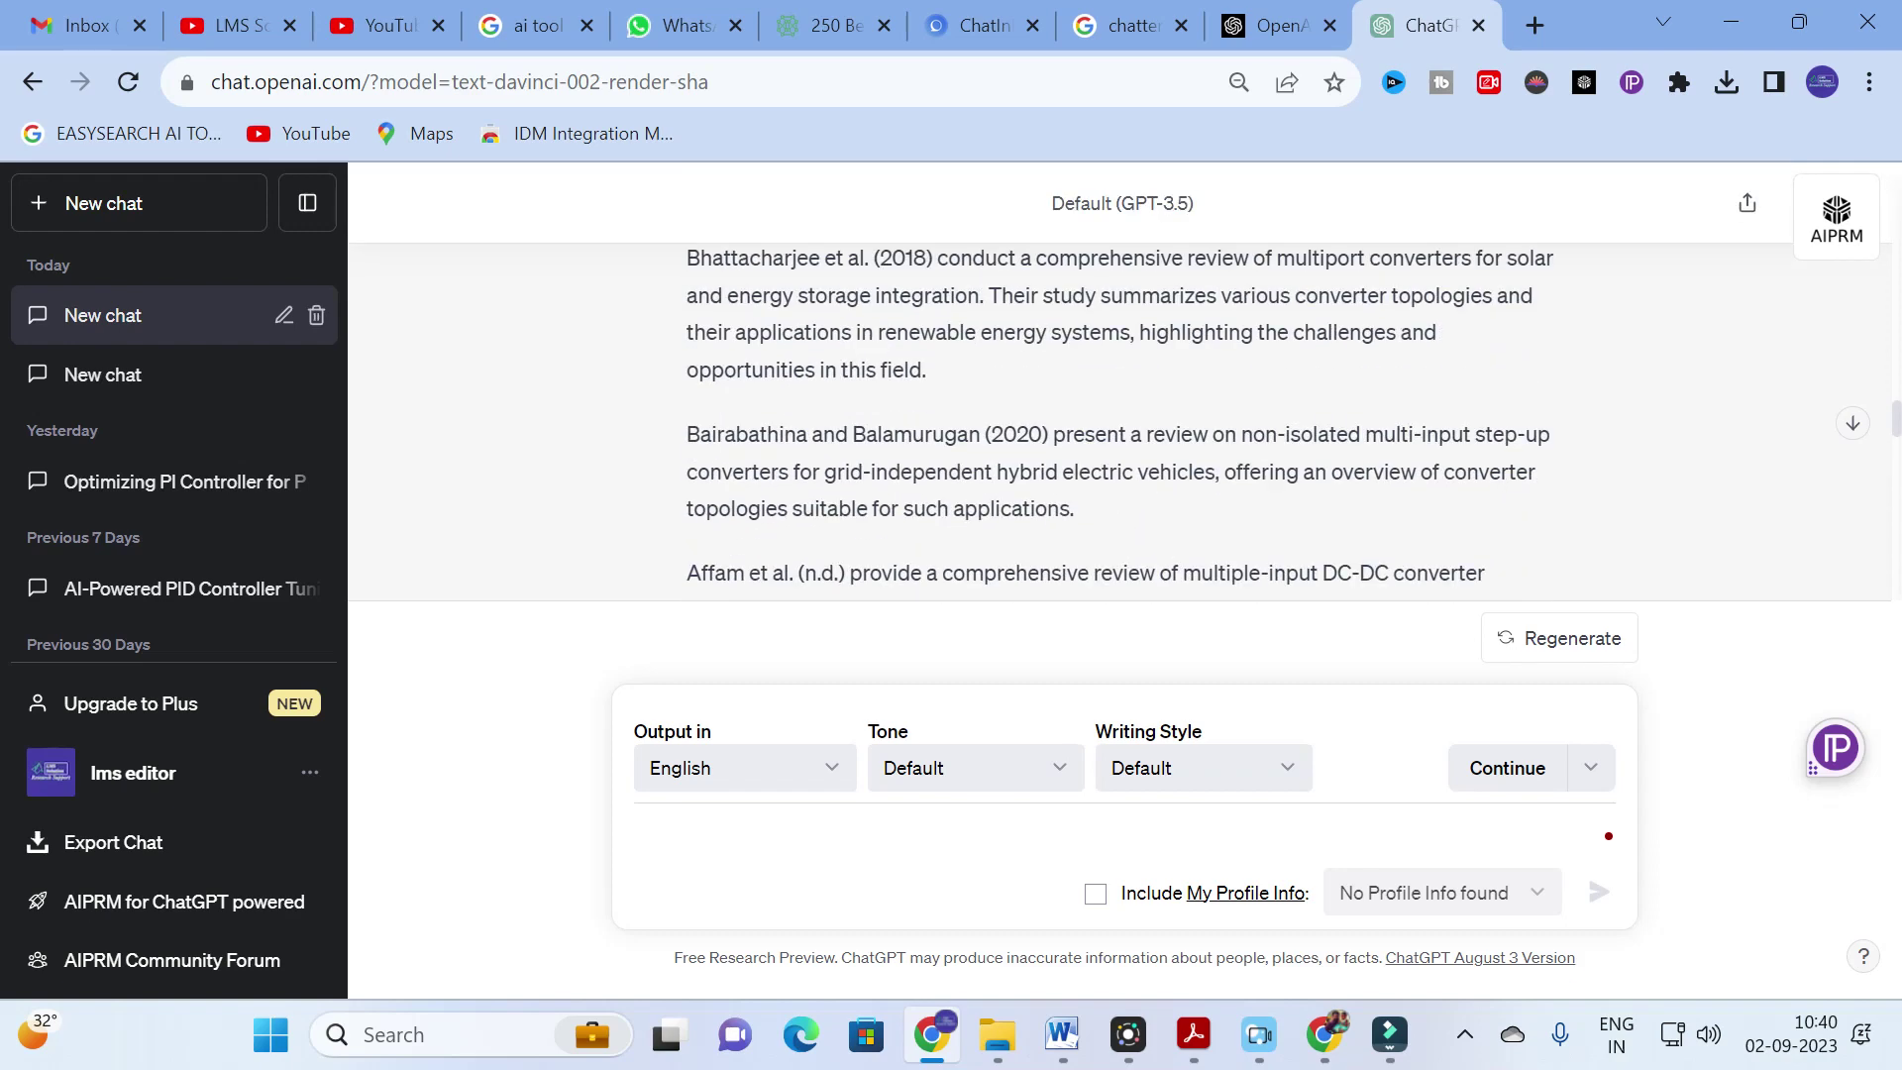
scroll(864, 369, "up", 3)
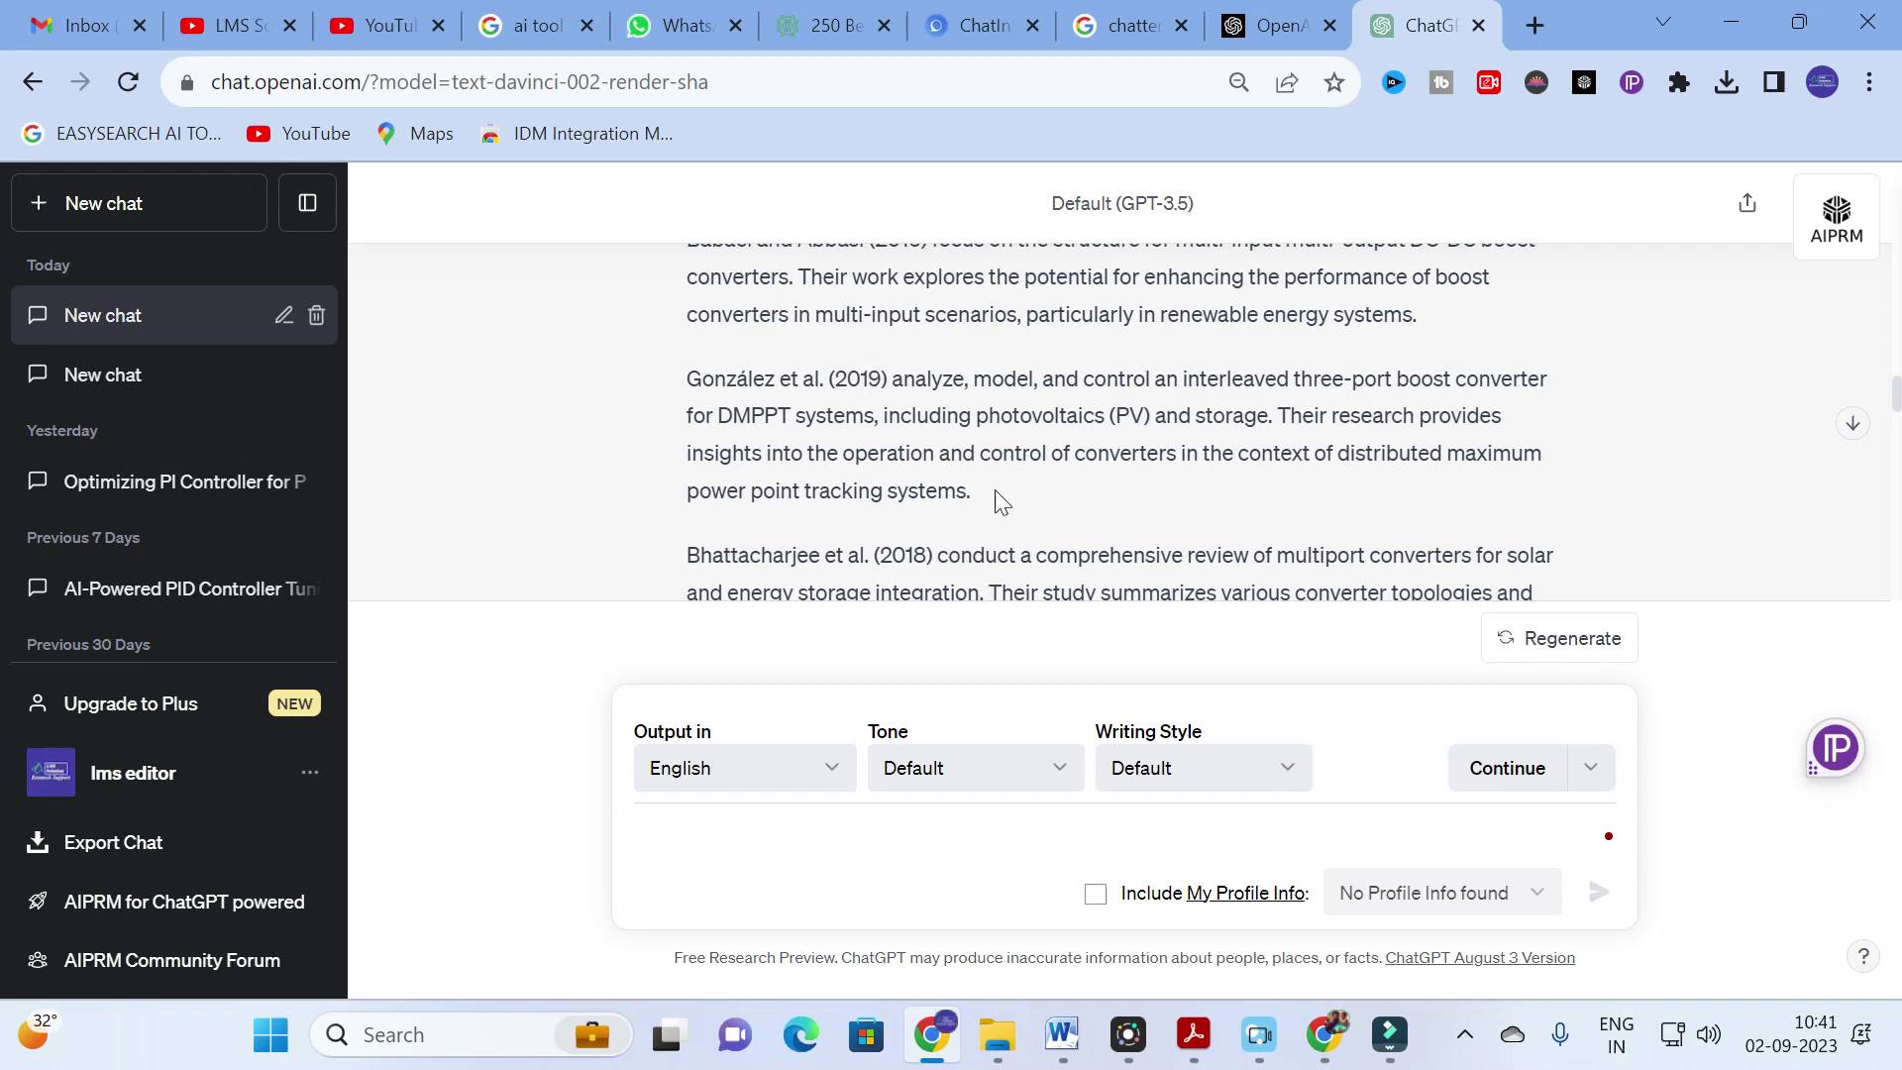
scroll(994, 436, "down", 2)
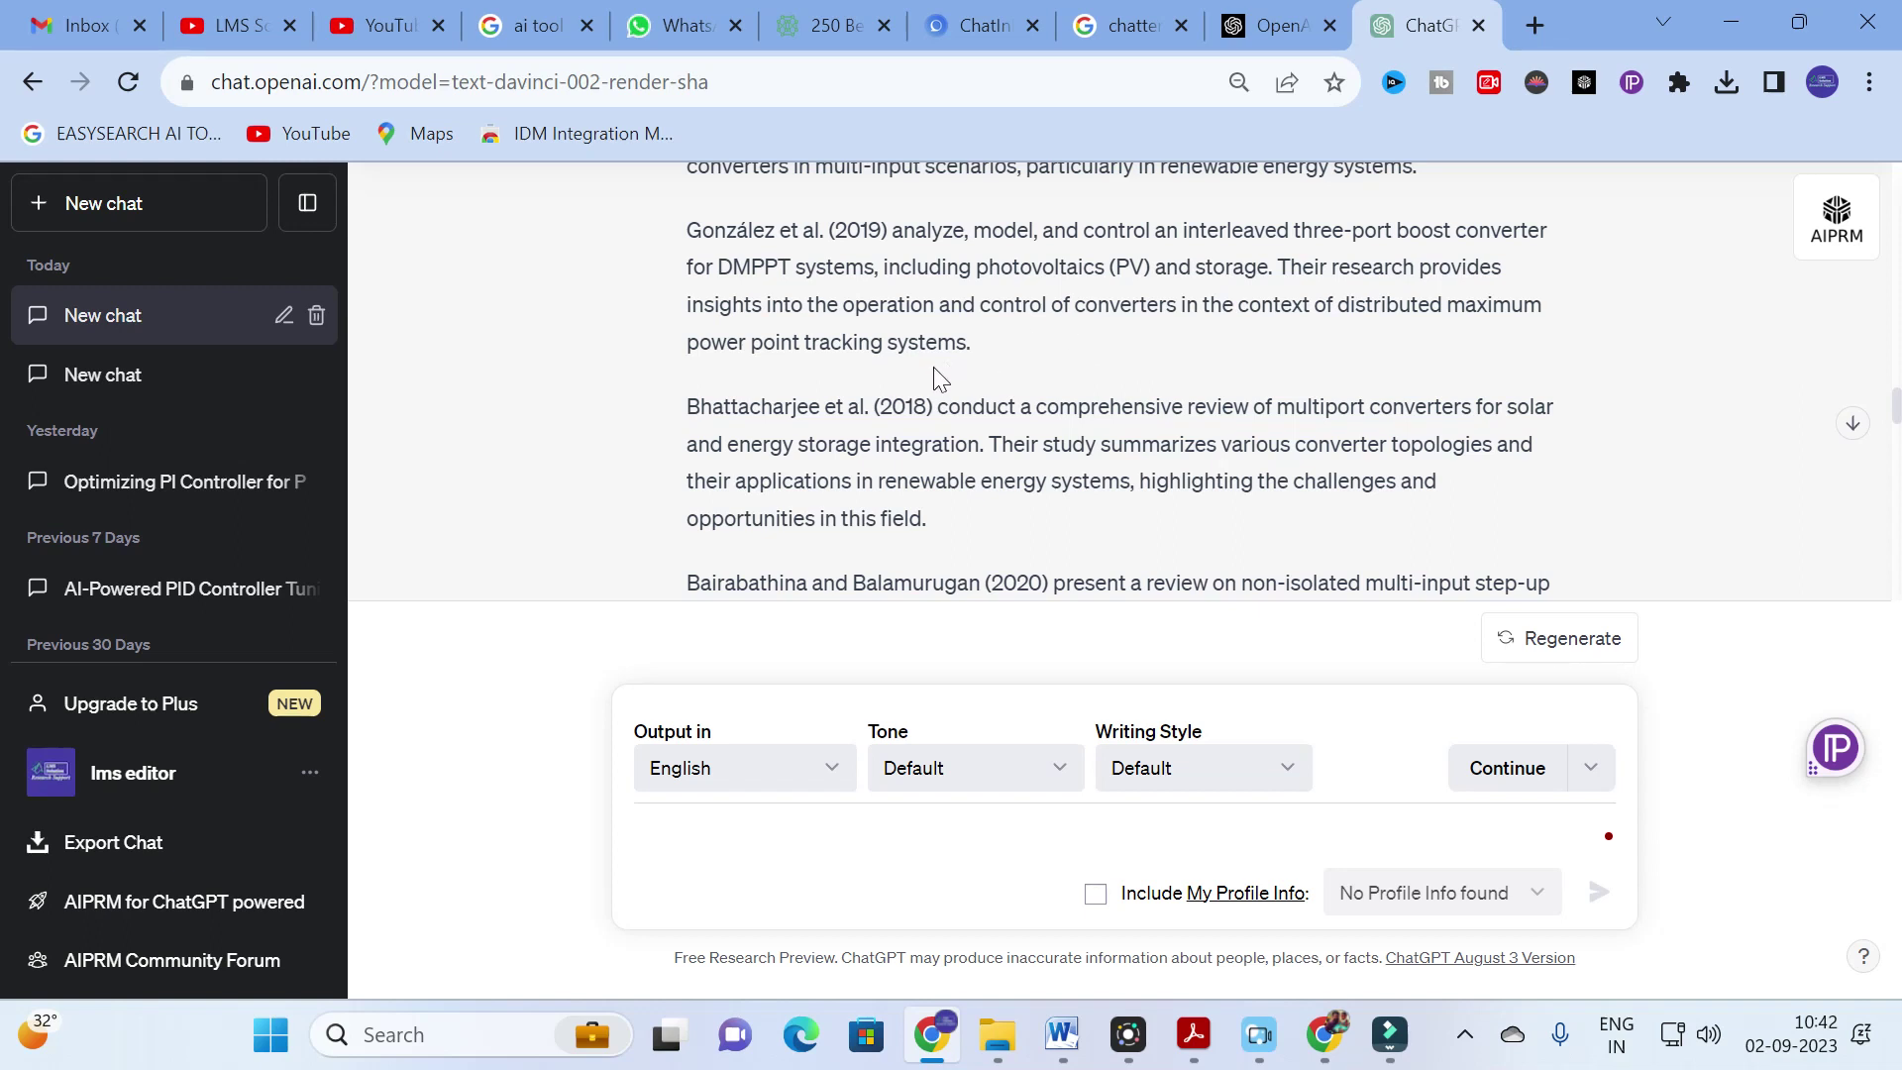
scroll(930, 366, "down", 3)
scroll(931, 366, "down", 10)
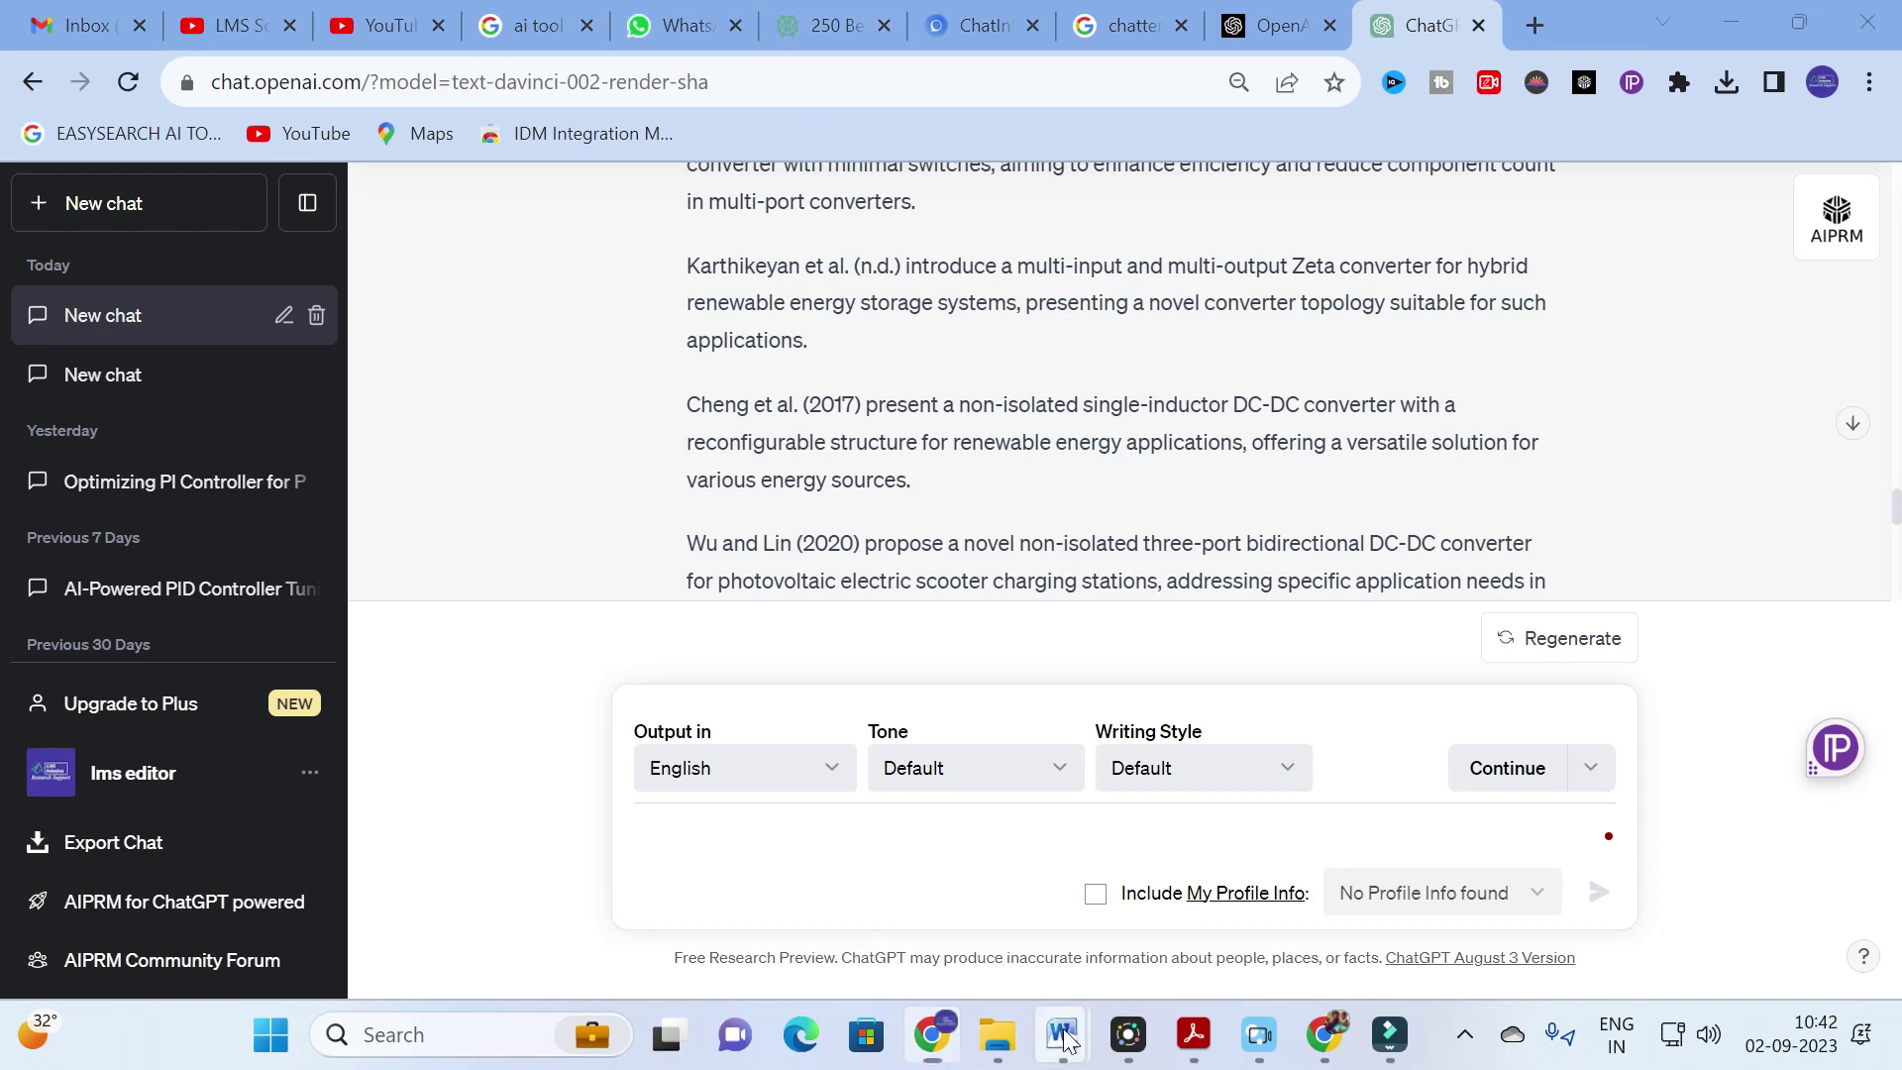
Step: Switch to Document1 in Word and highlight the second prompt, which asks for the survey as a three-column table, in yellow
mouse_move(1061, 1034)
left_click(1351, 955)
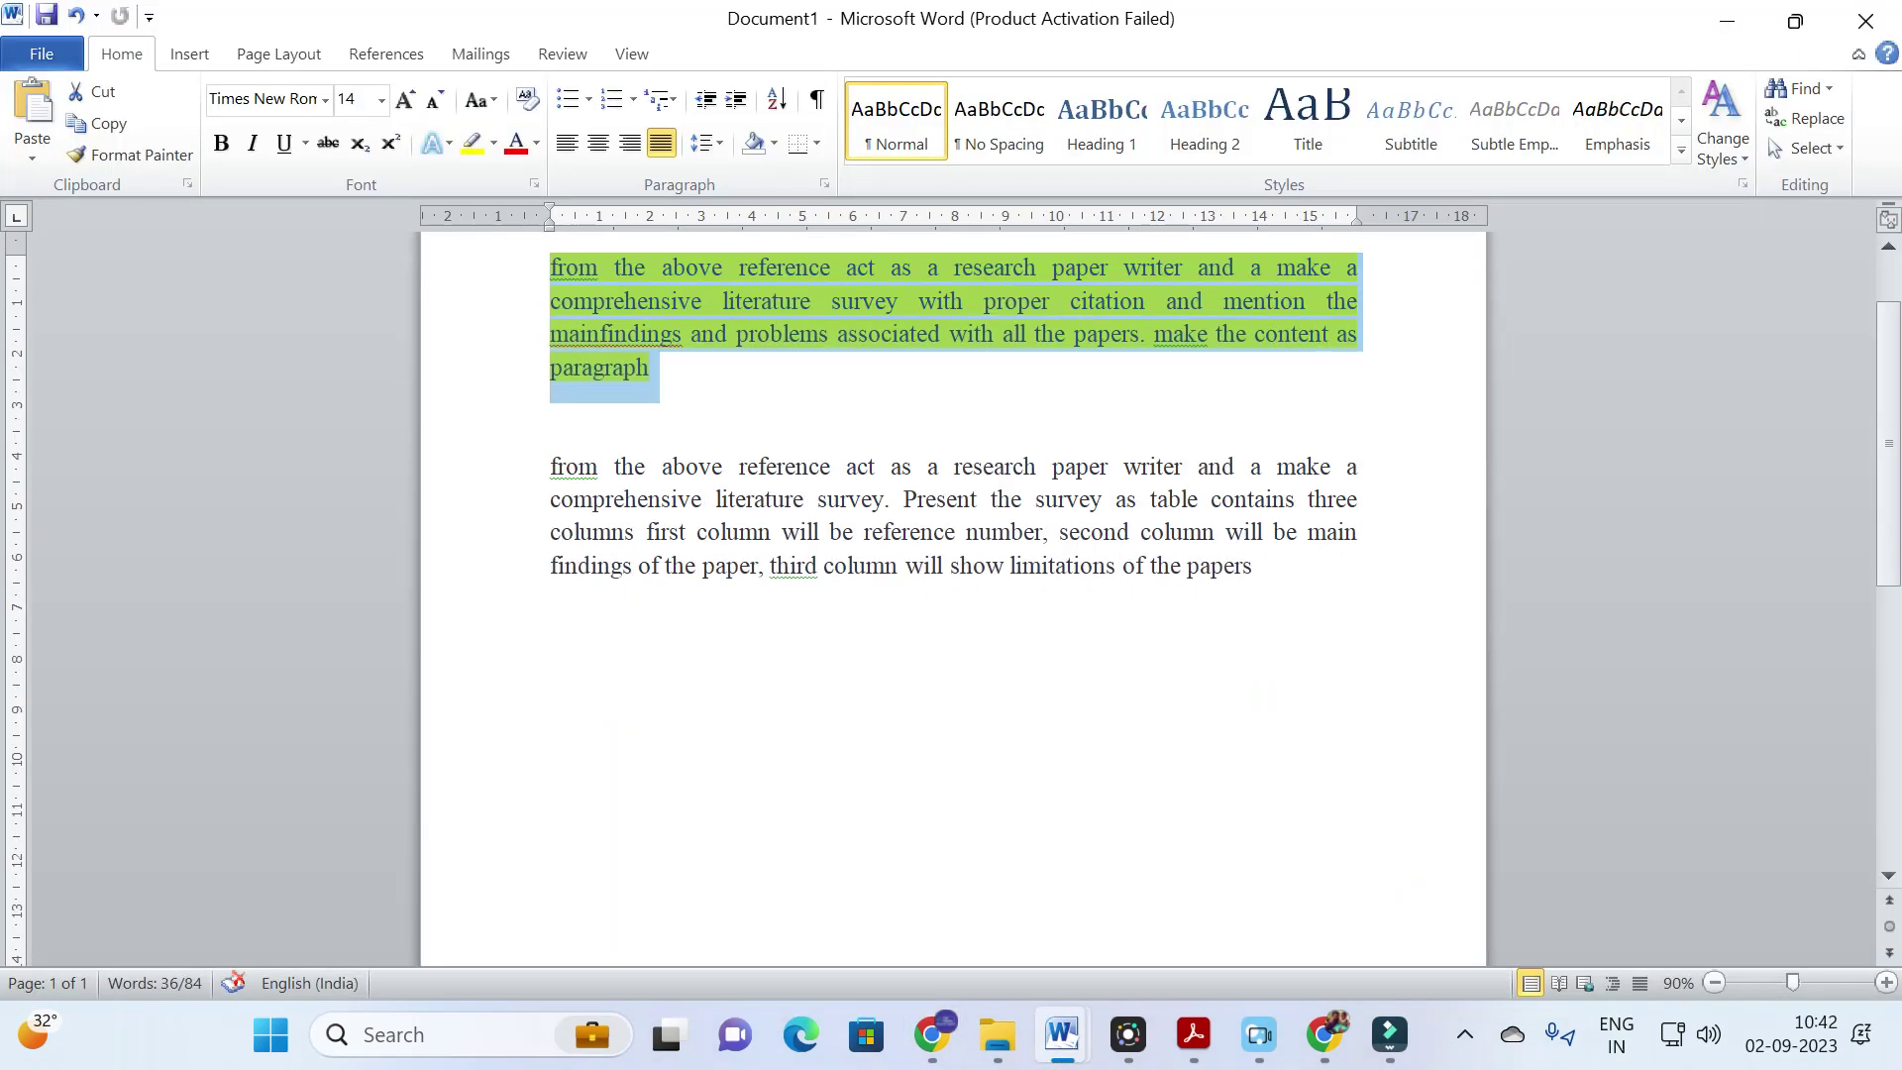
triple_click(552, 465)
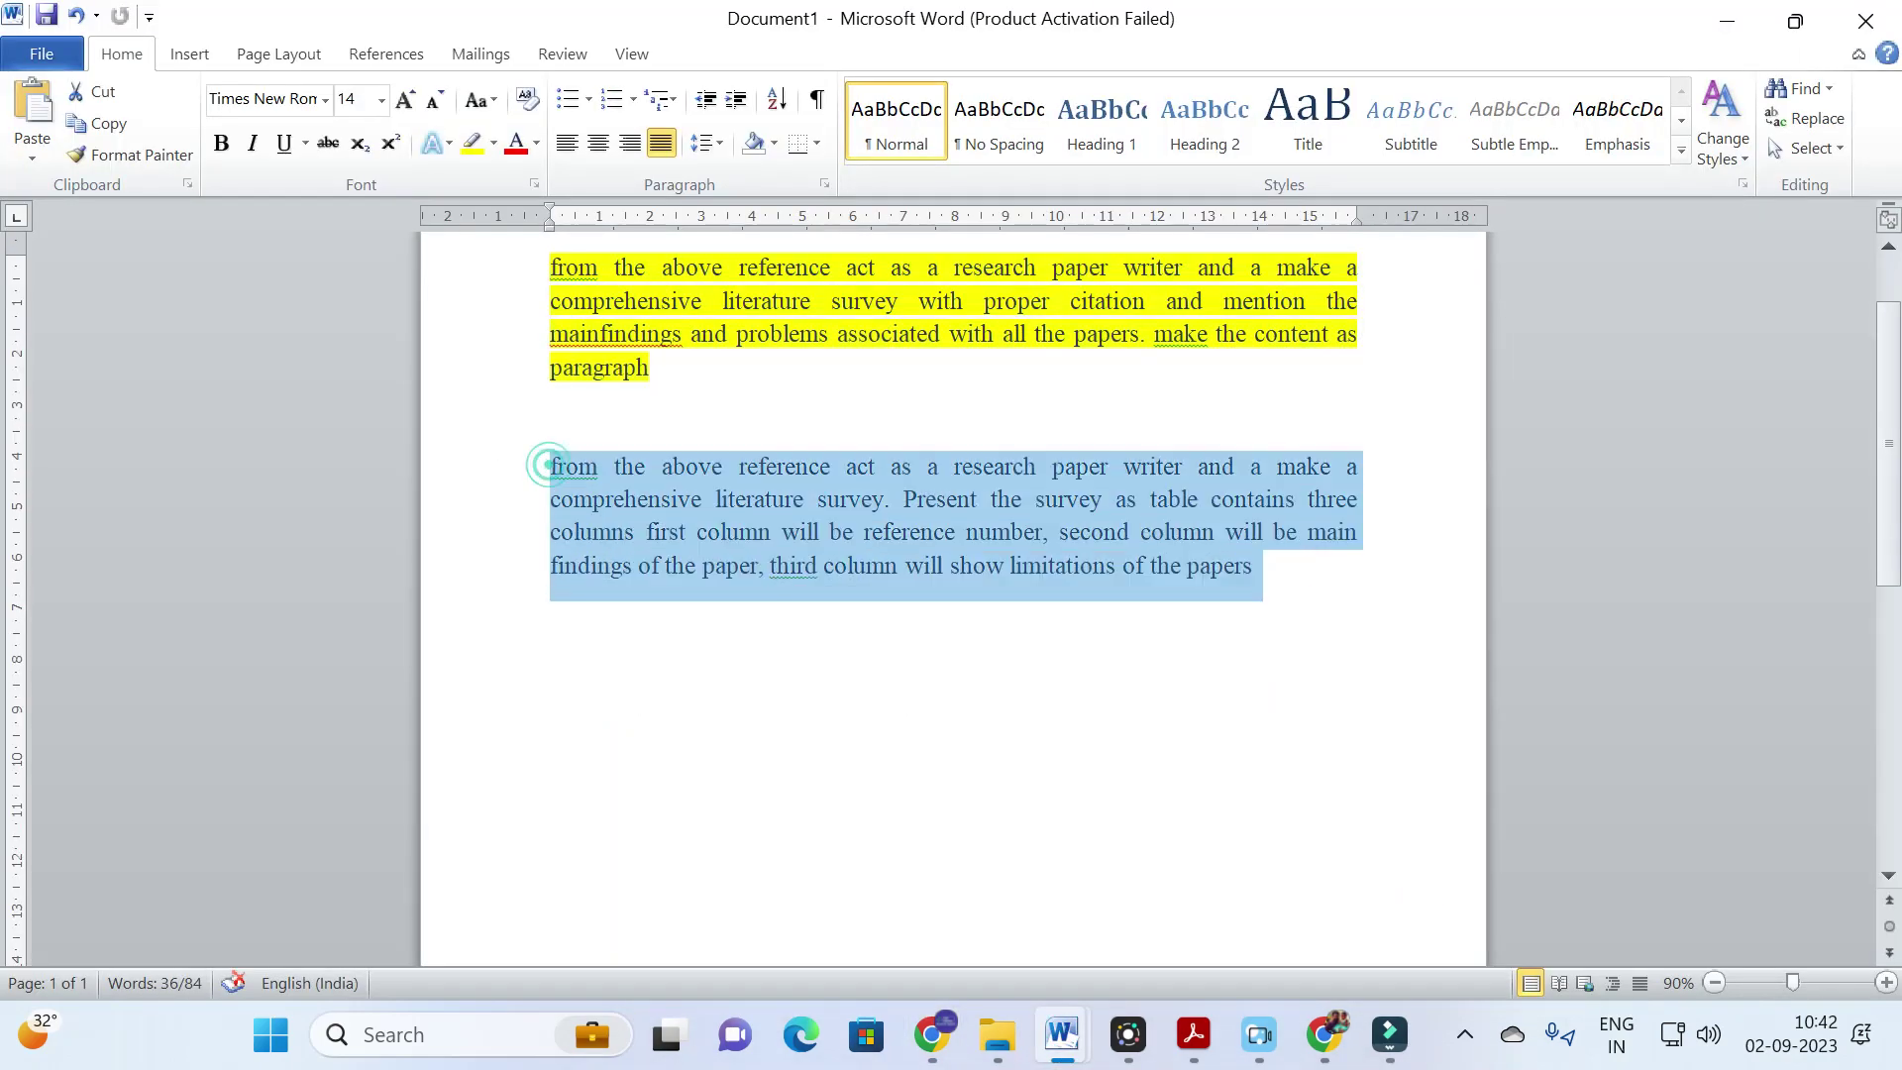
left_click(472, 144)
scroll(951, 495, "down", 1)
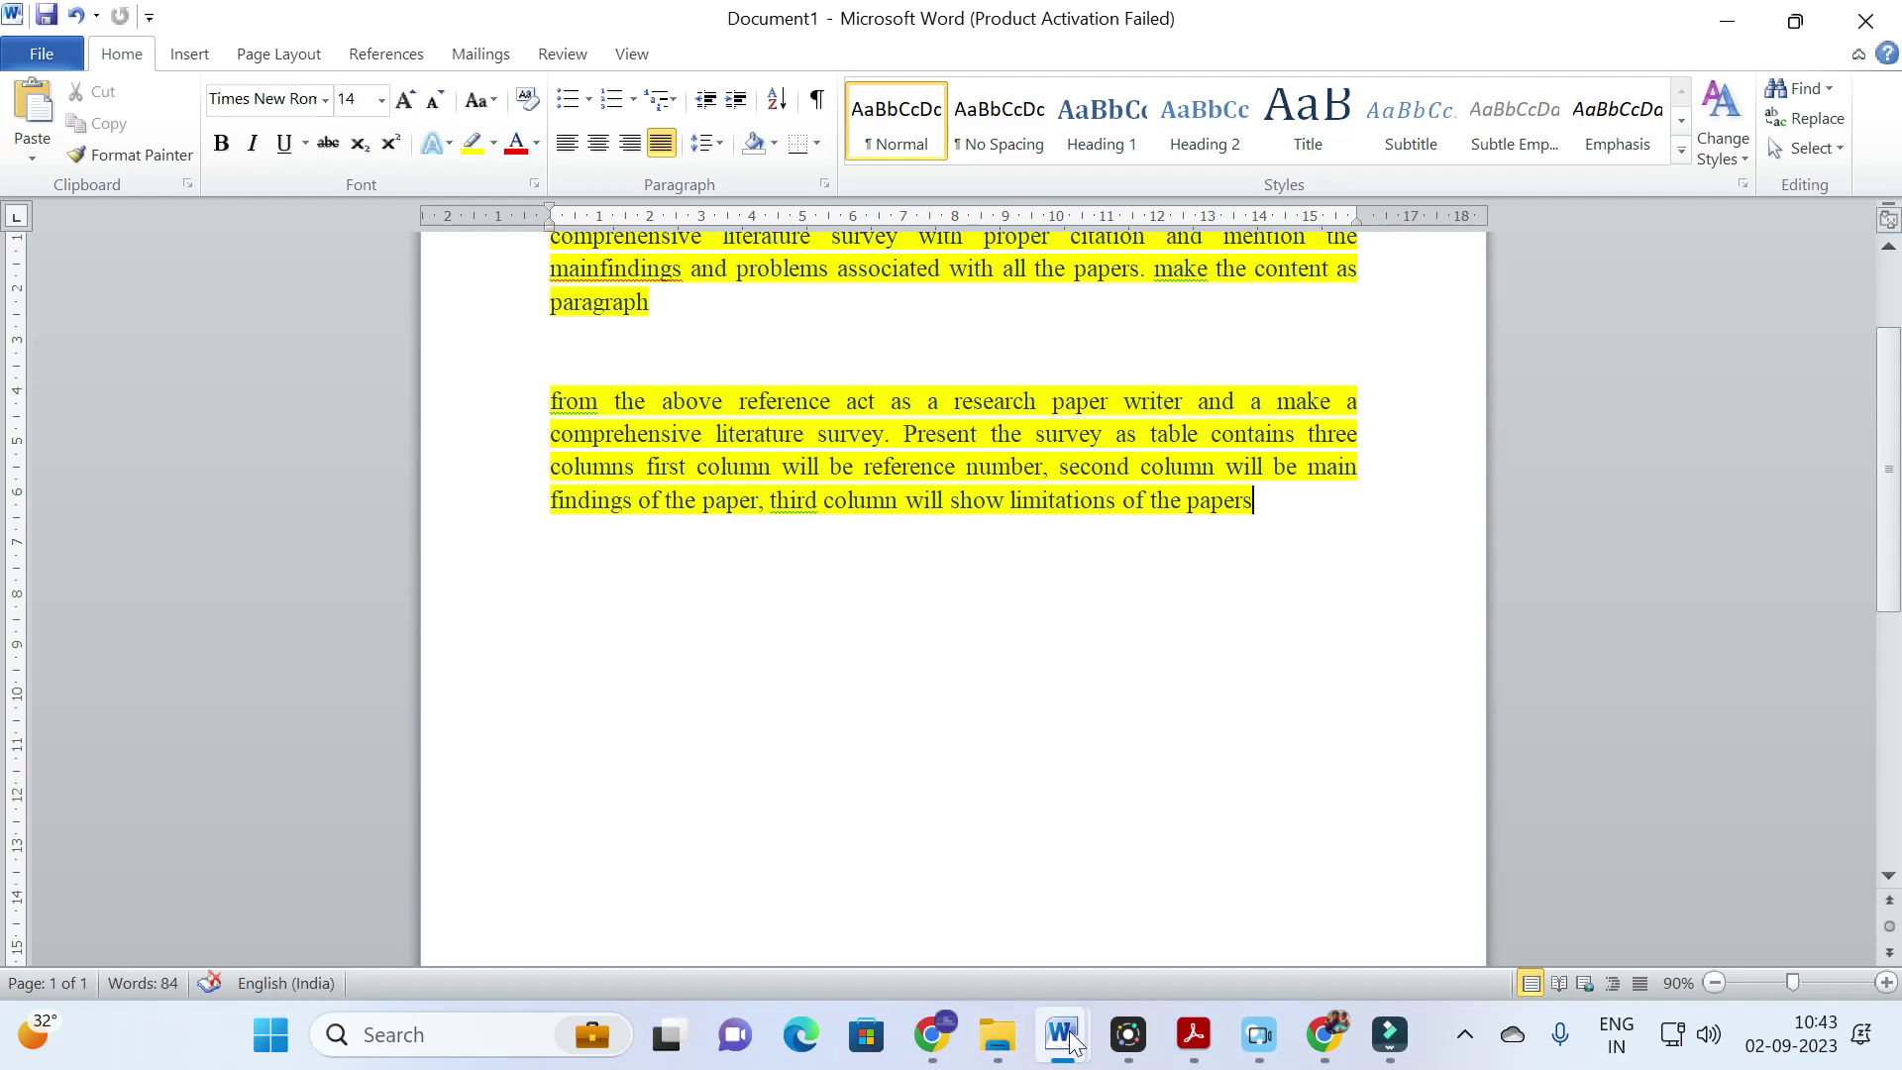
Step: Copy the reference list, numbers 1 to 18, from the "MTPZC with hardware results" document into a new ChatGPT message
mouse_move(1070, 1040)
left_click(1052, 914)
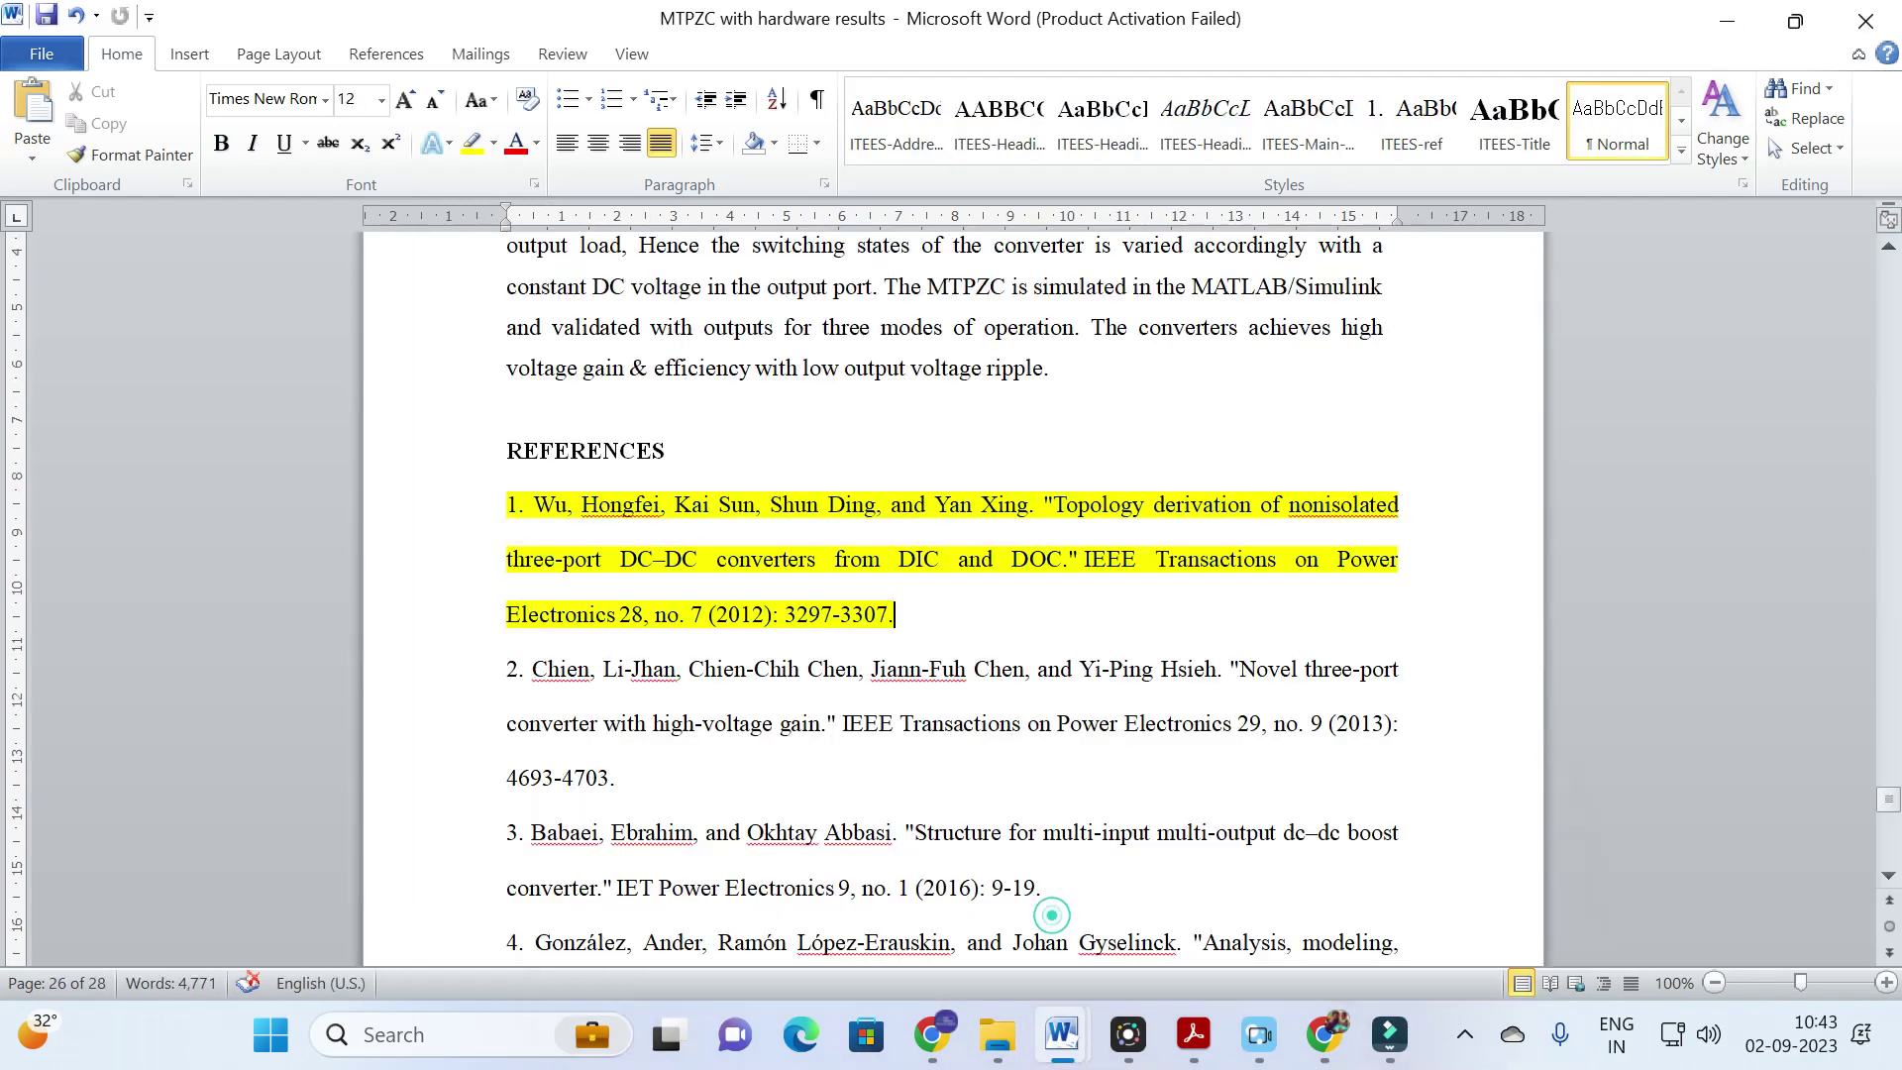
left_click_drag(502, 500, 888, 479)
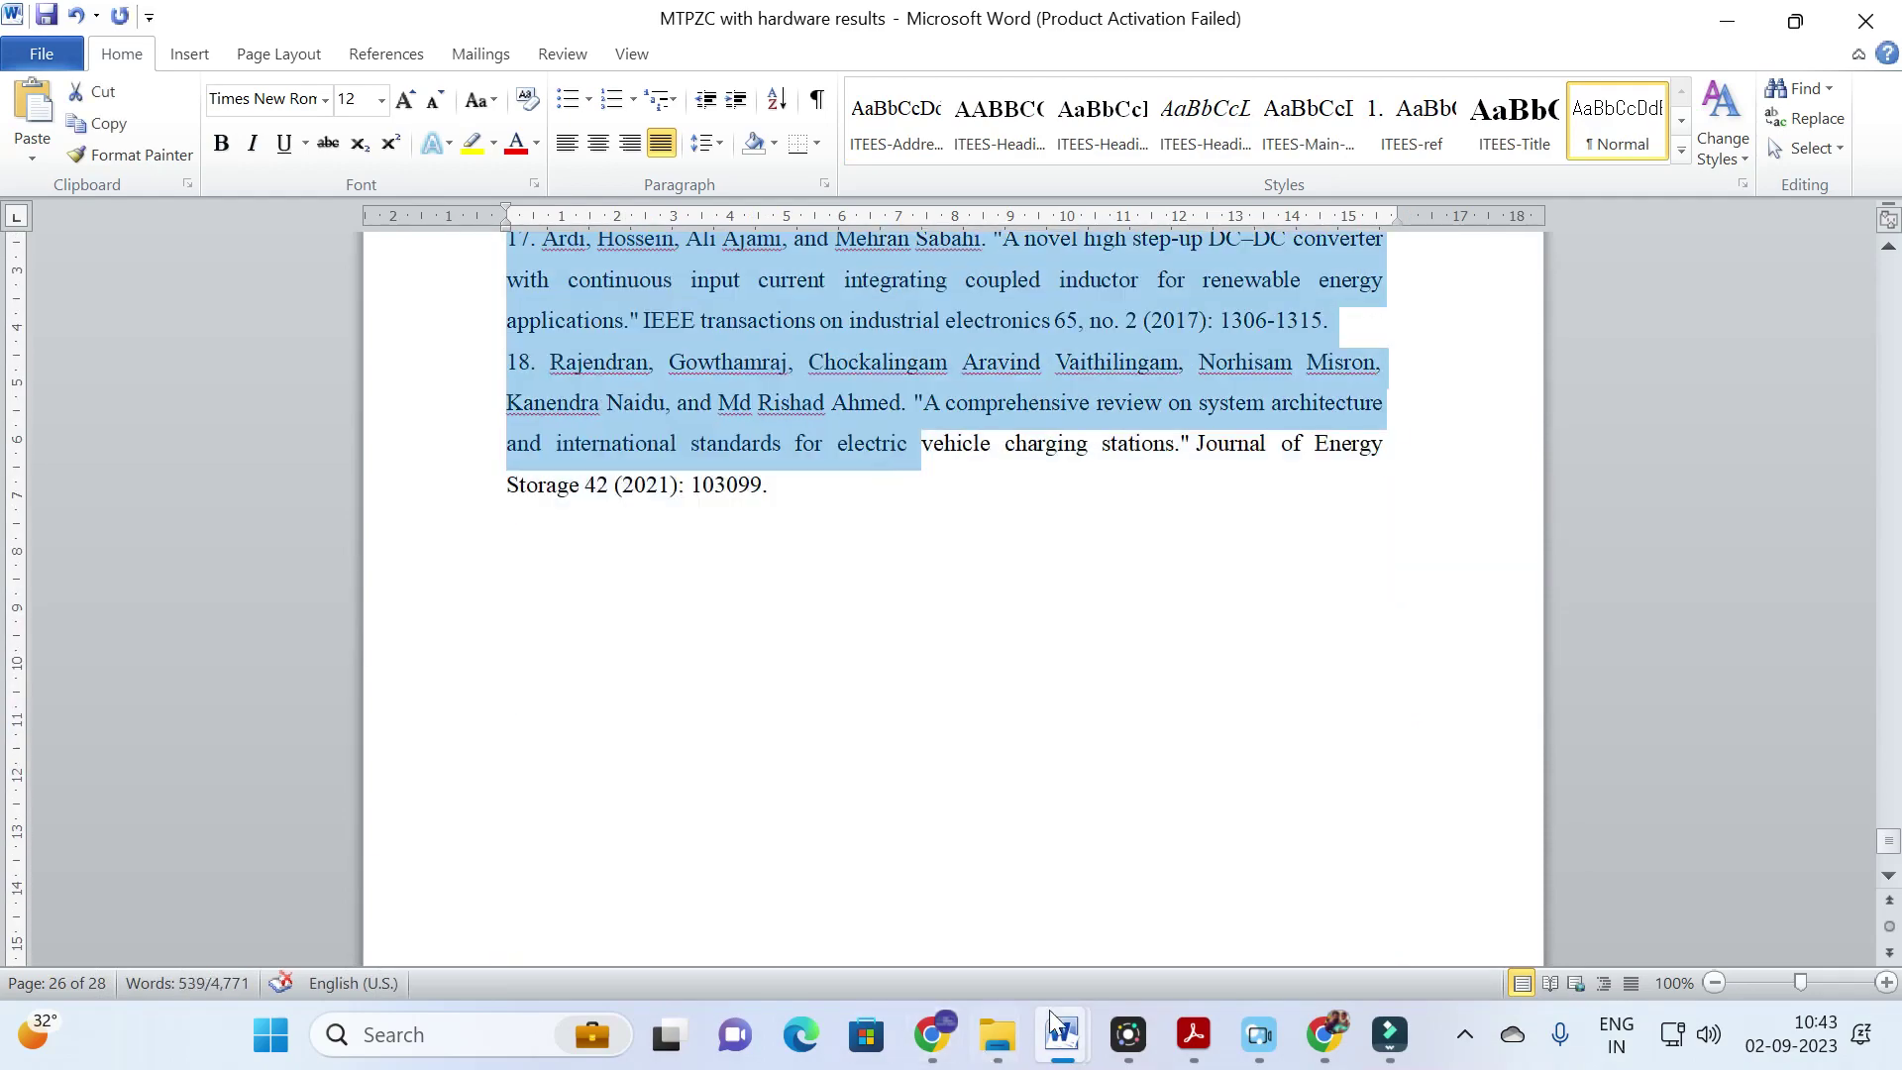
left_click(931, 1035)
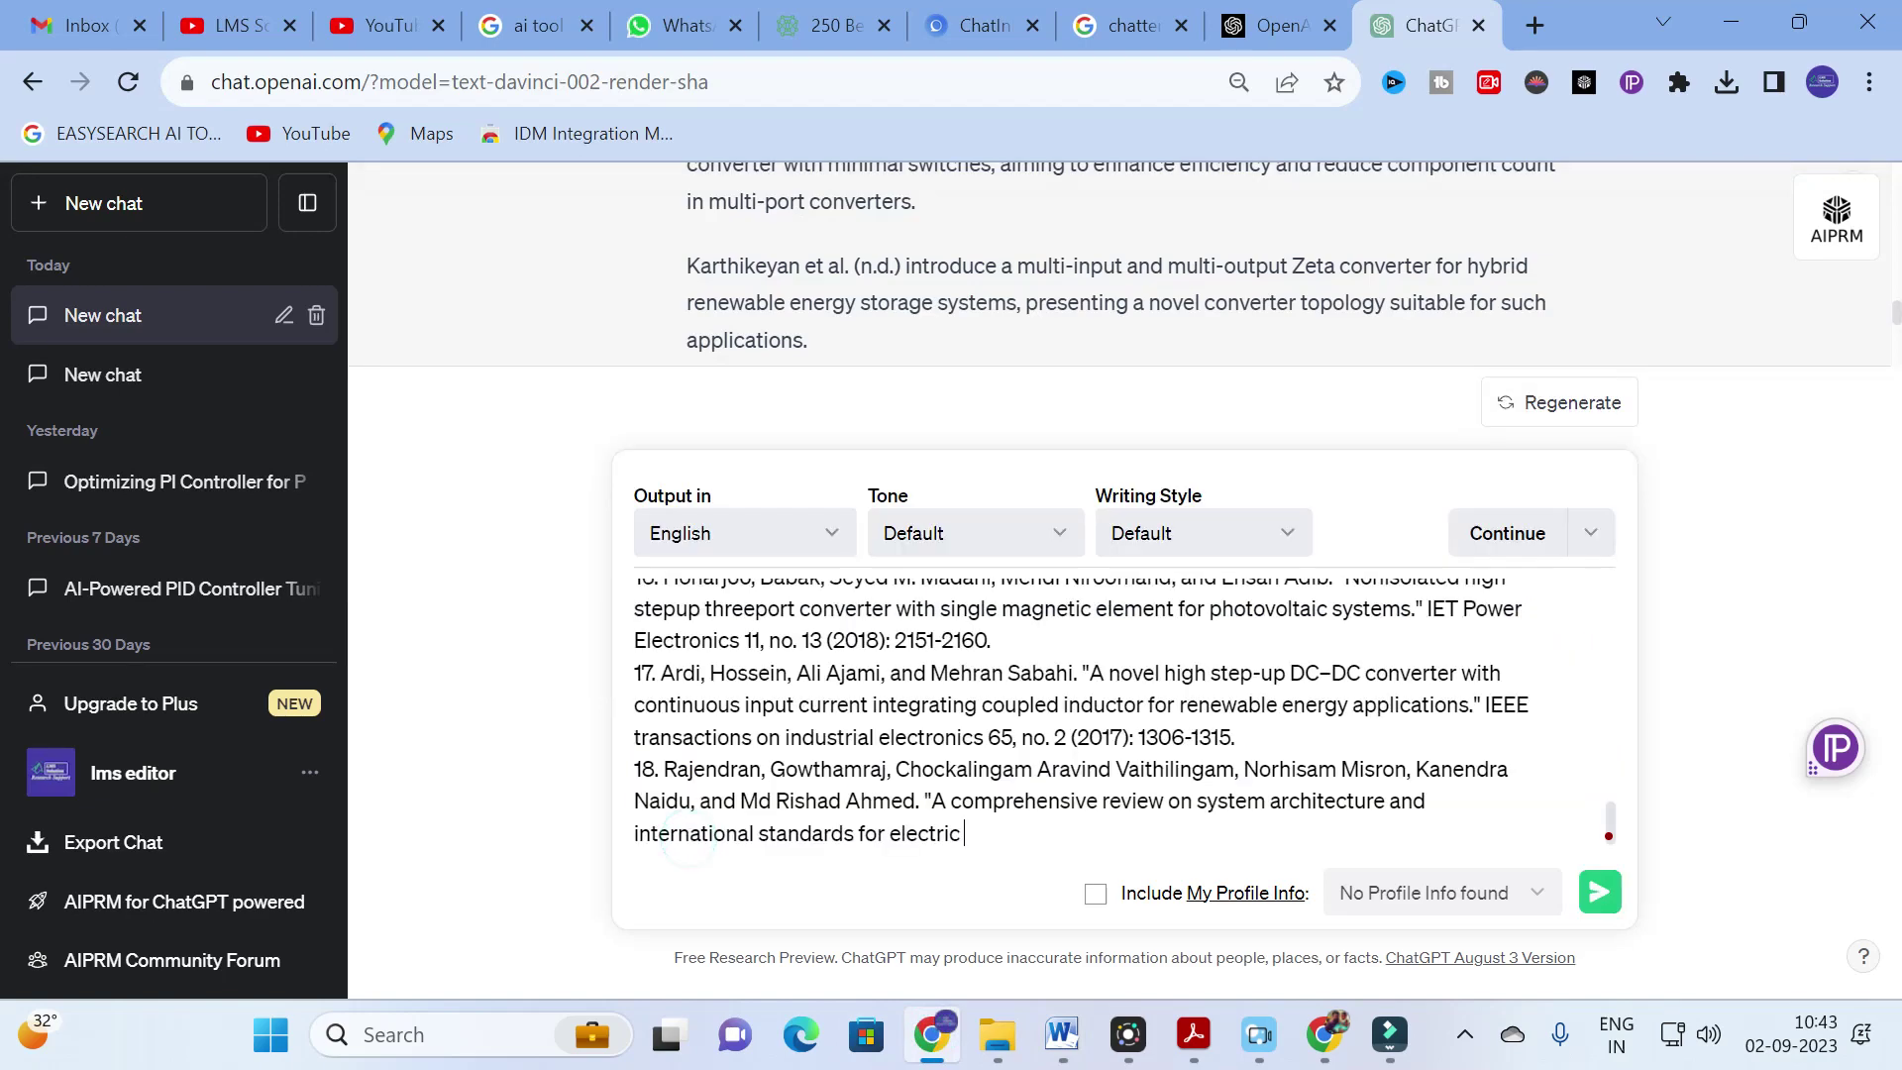
Step: Copy the three-column table prompt from Document1 to the end of the references in the ChatGPT message and send it
mouse_move(1062, 1034)
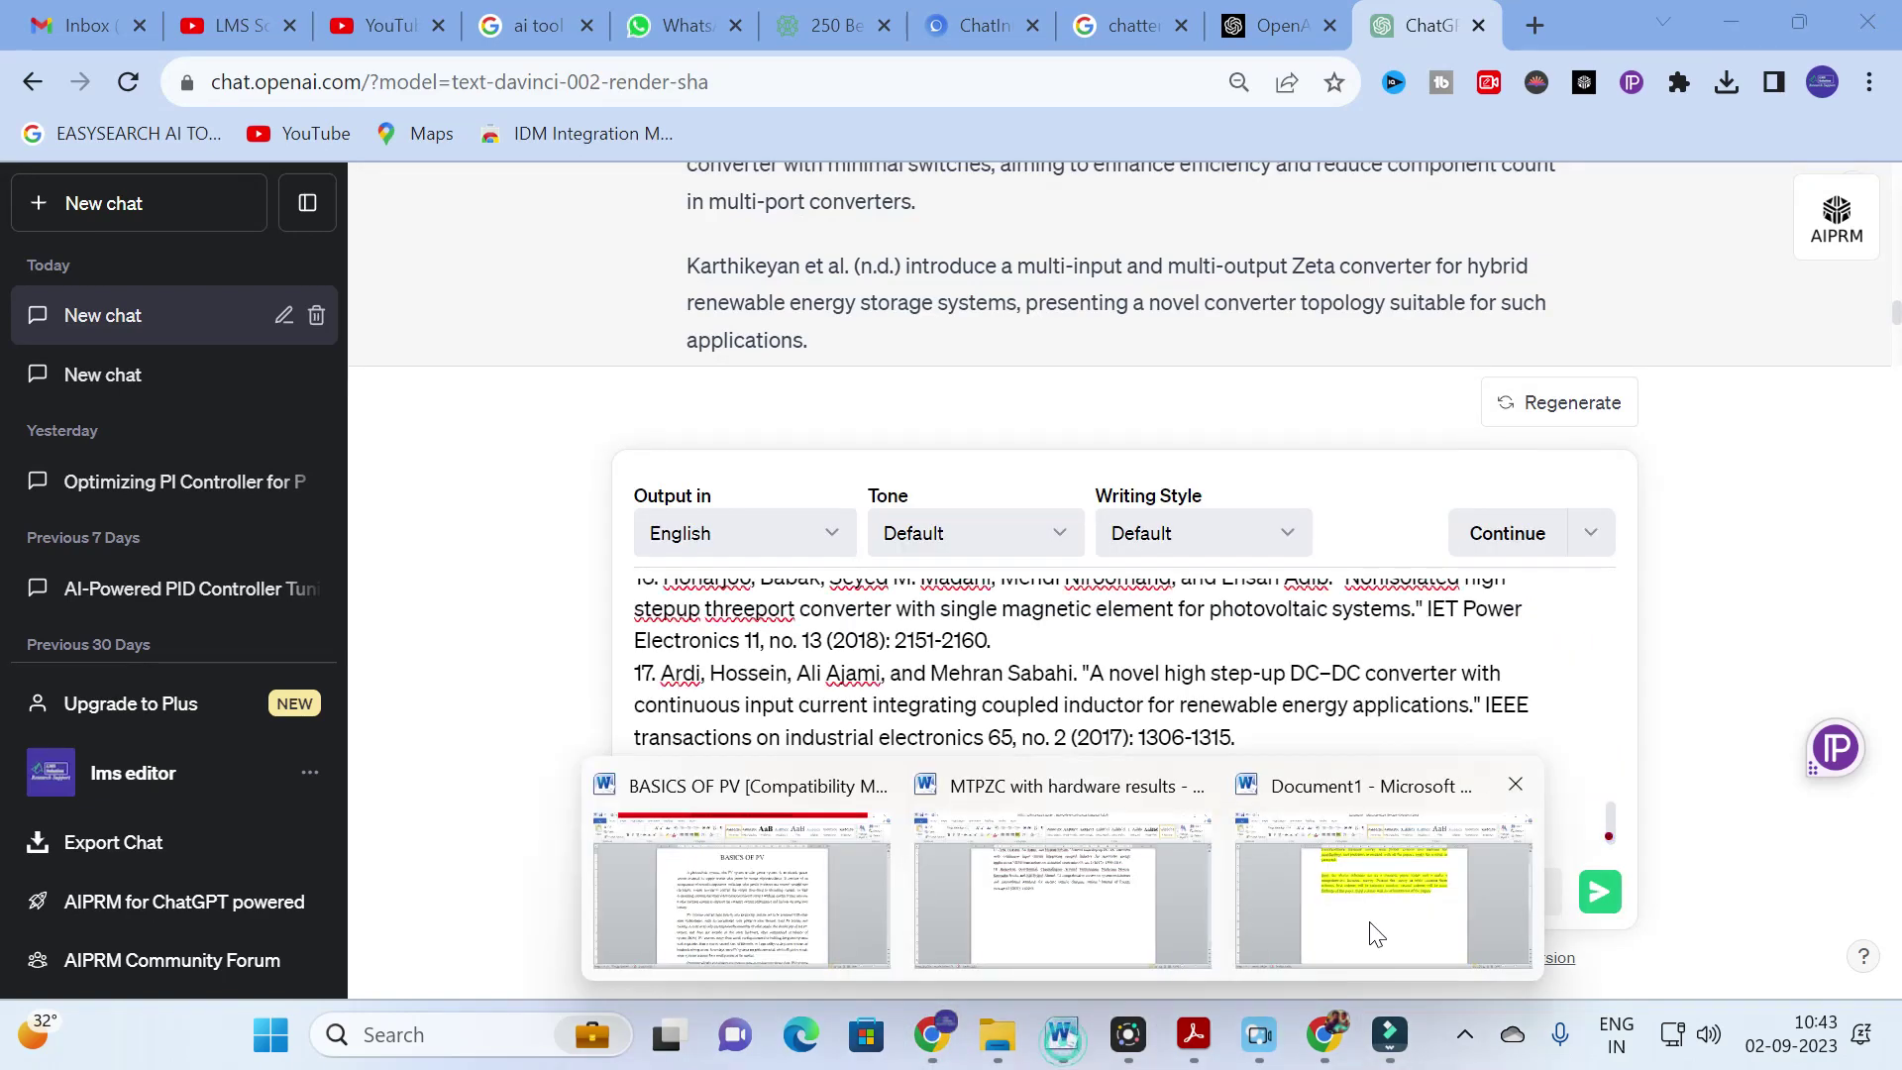
left_click(1367, 922)
double_click(531, 403)
key("ctrl+c")
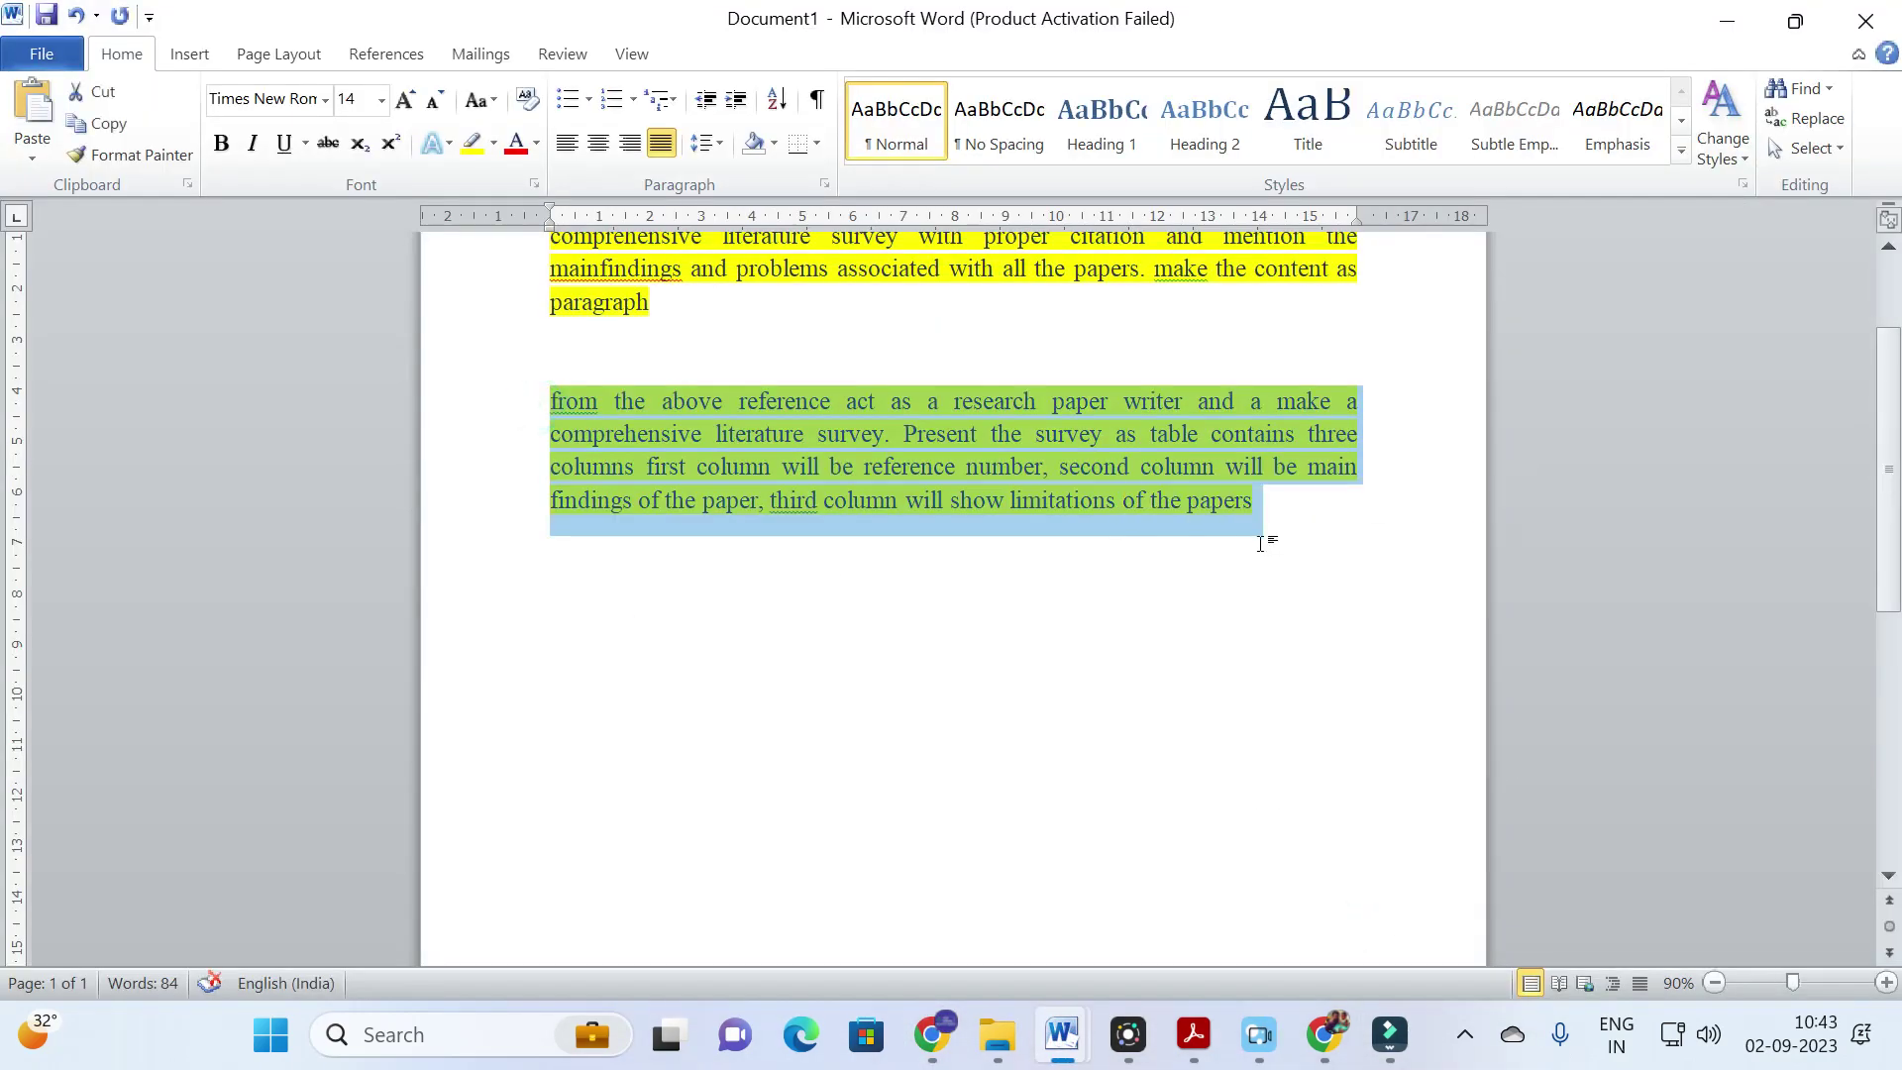
left_click(913, 1047)
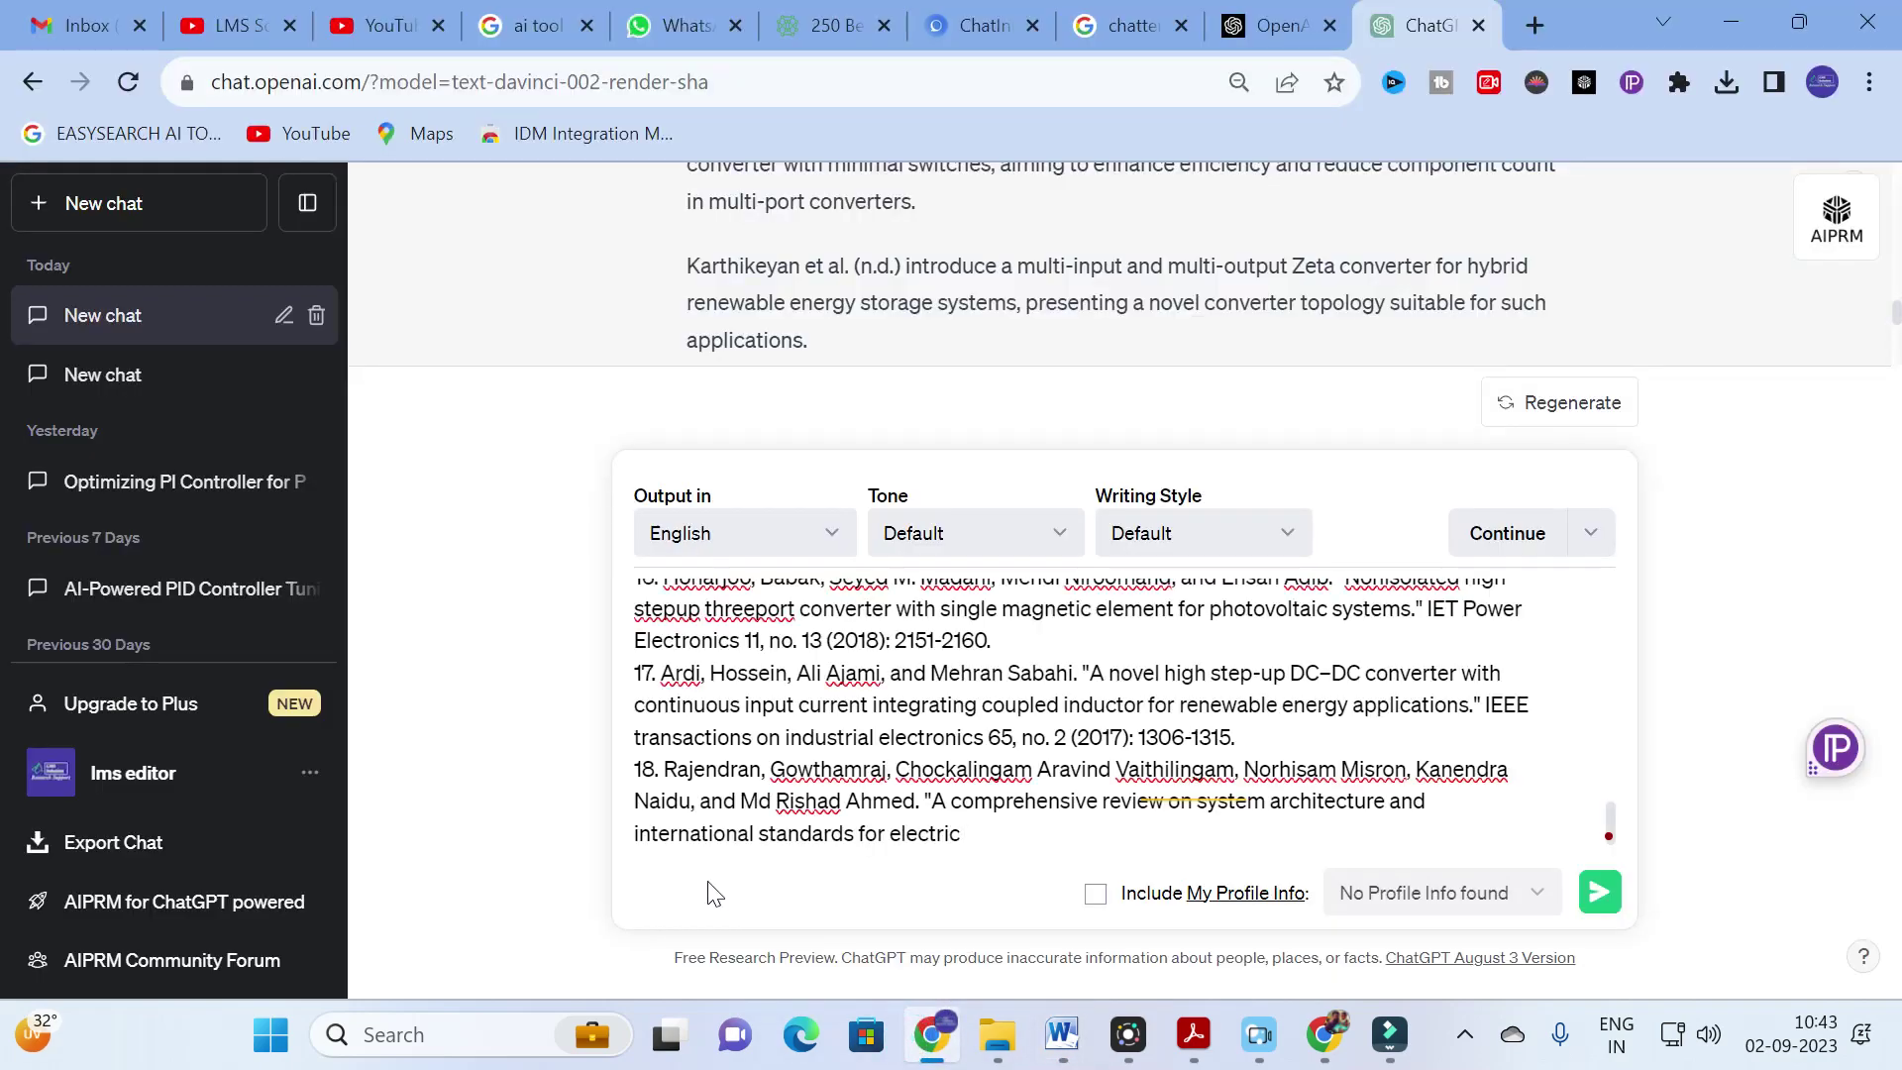
left_click(1035, 830)
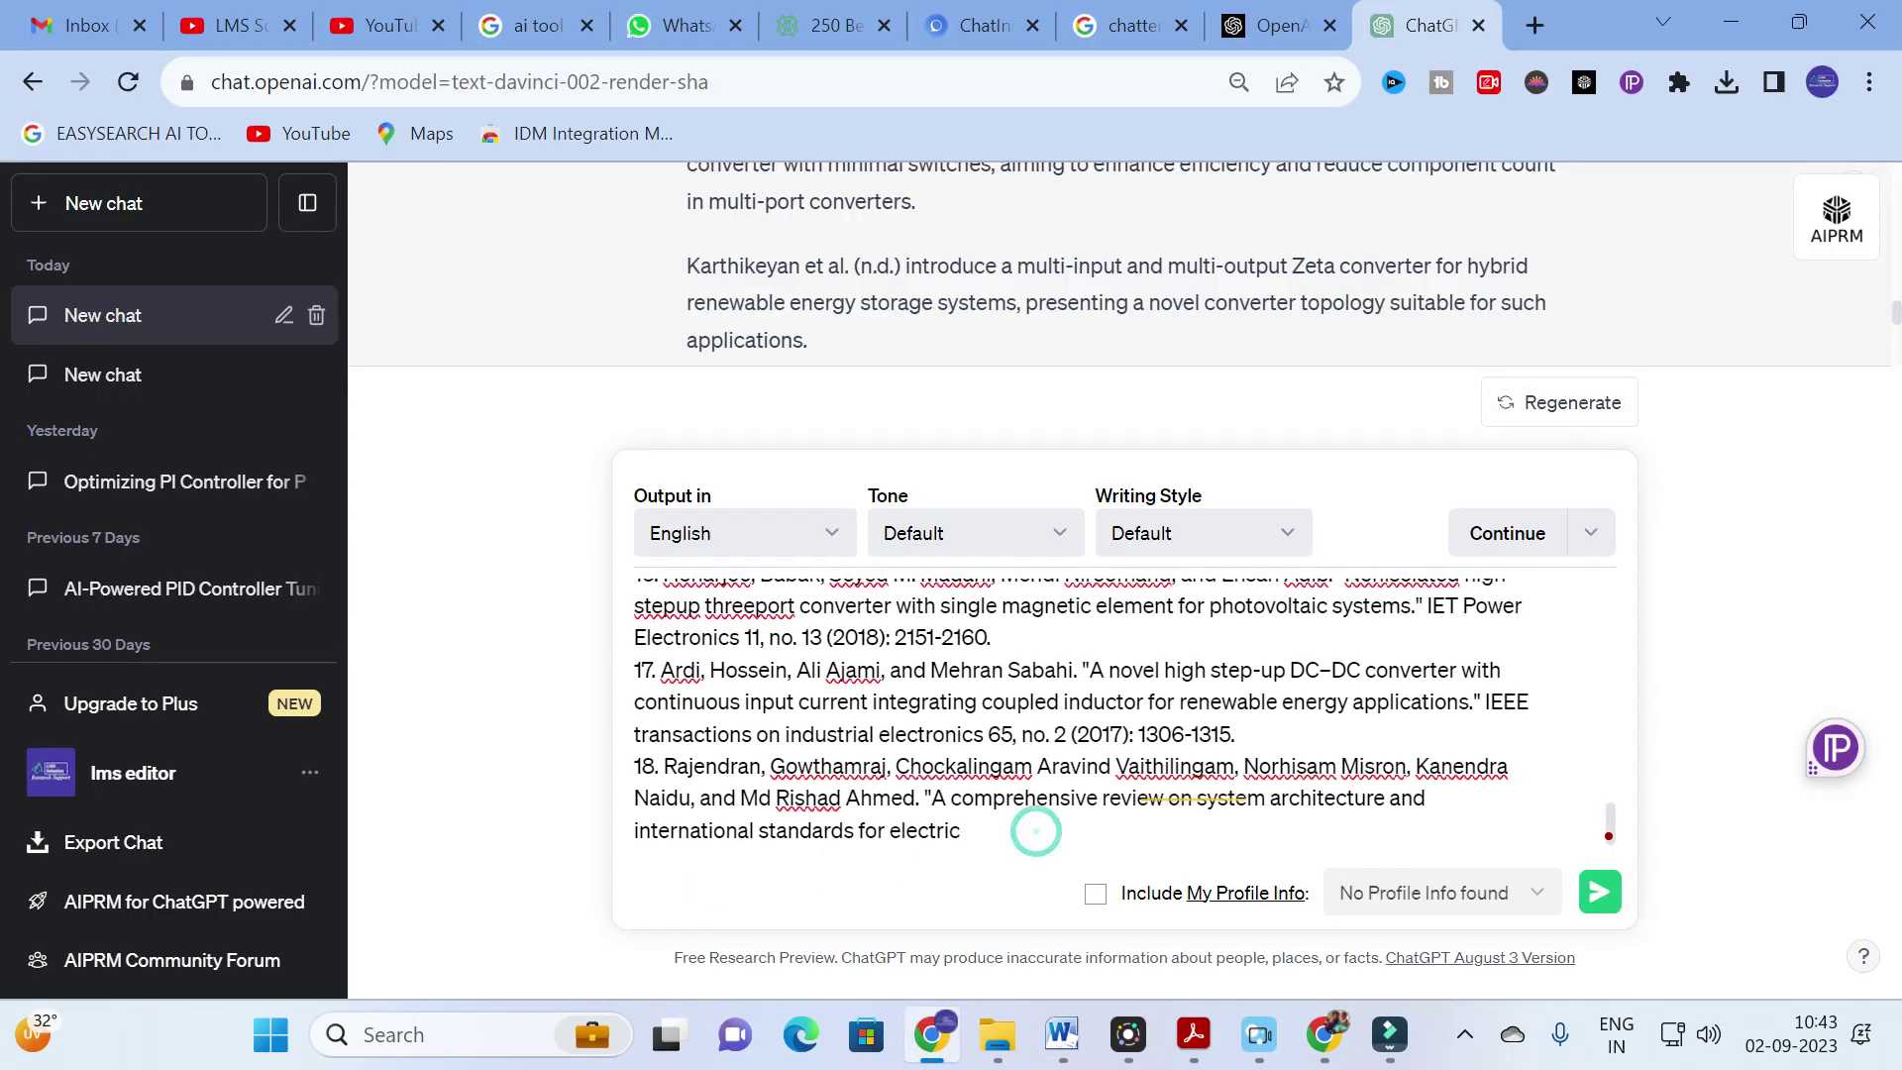
key("ctrl+v")
key("Return")
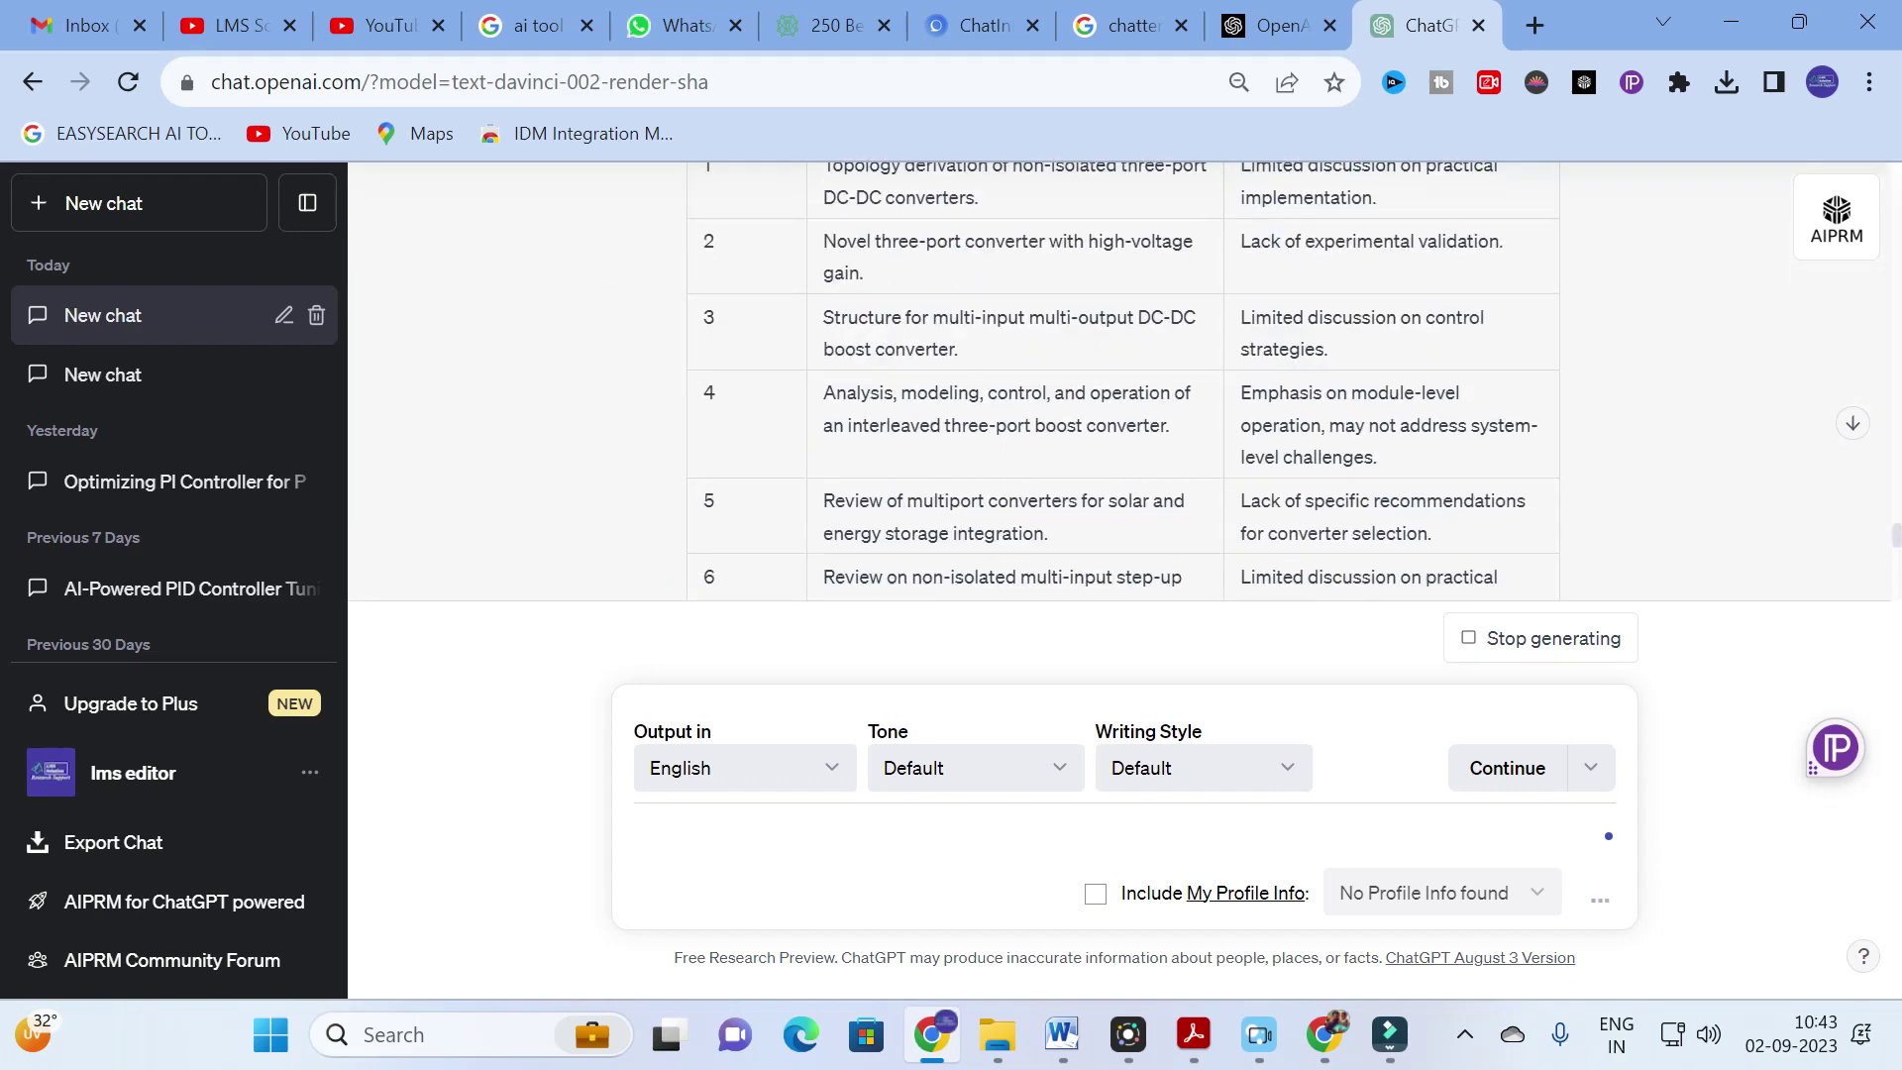
Step: Read through the generated survey table, checking the reference, main findings and limitations columns for all listed papers
scroll(957, 342, "down", 13)
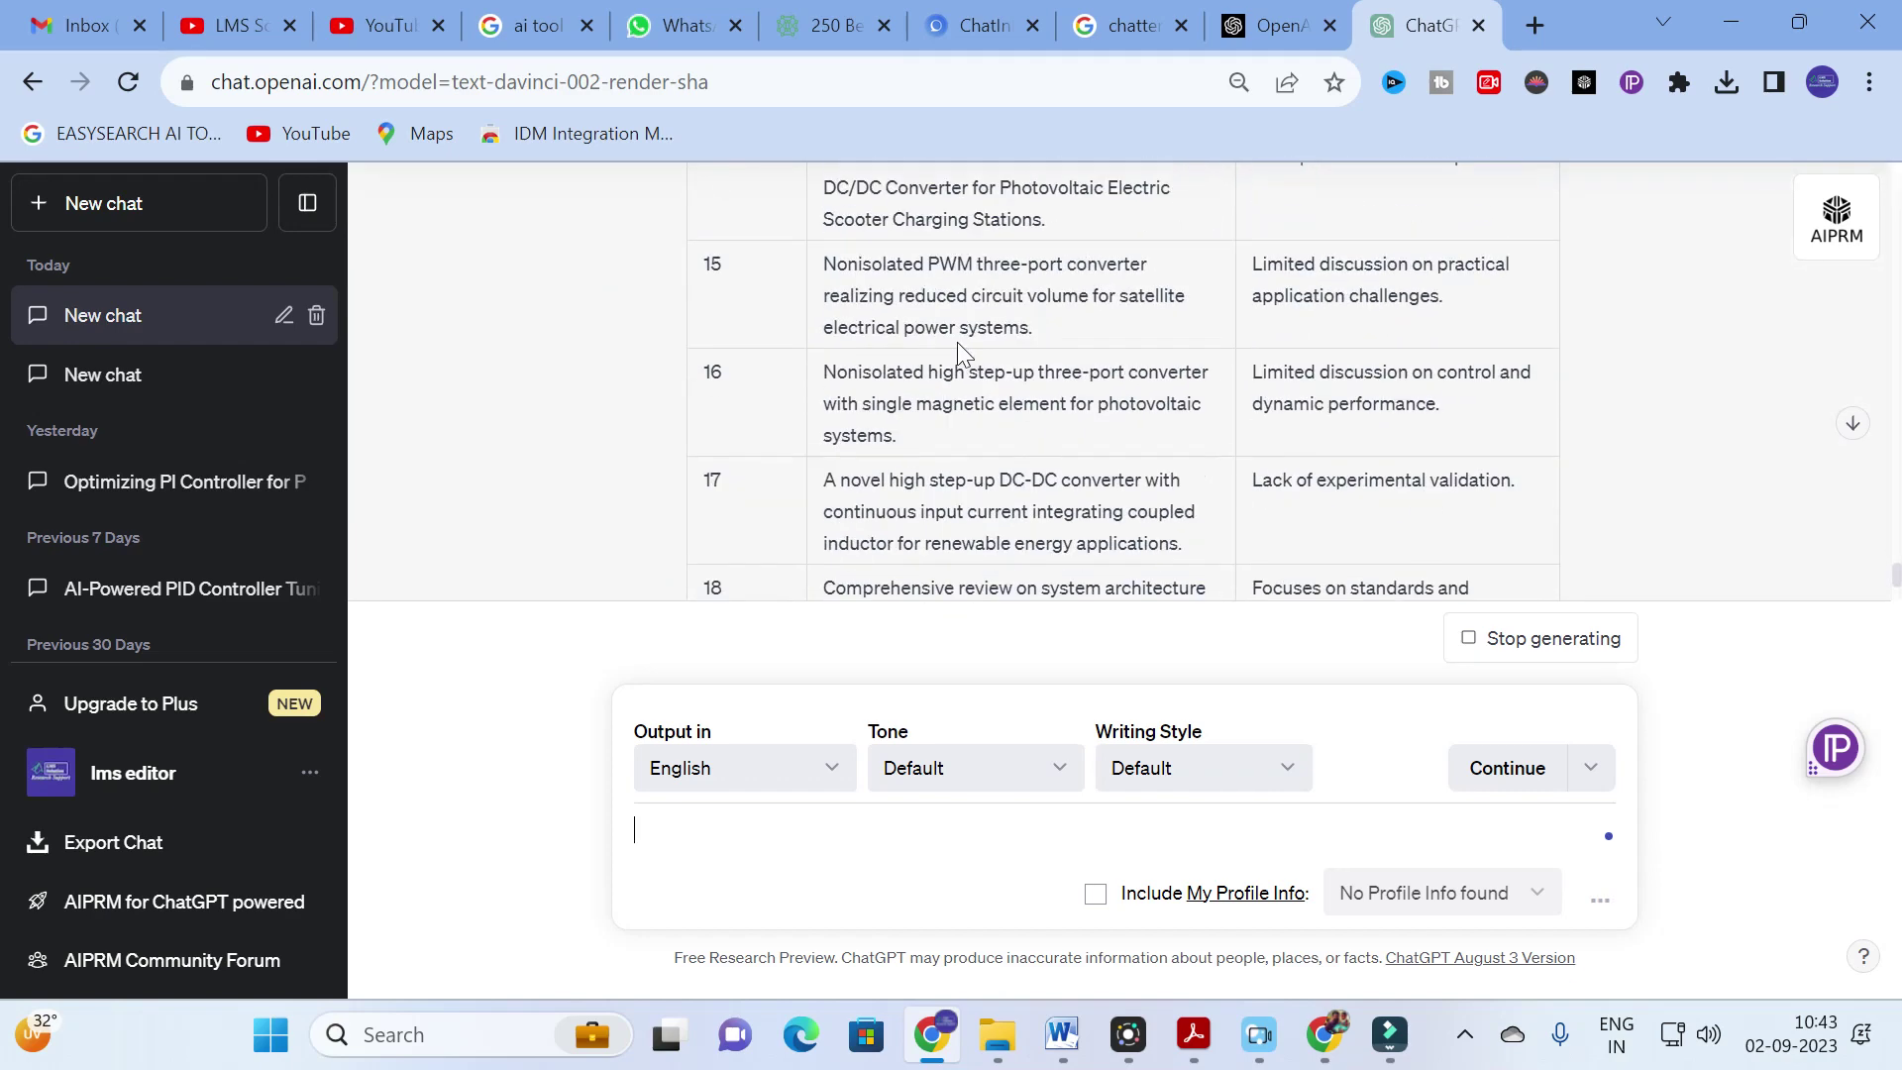
scroll(957, 342, "down", 3)
scroll(957, 341, "up", 15)
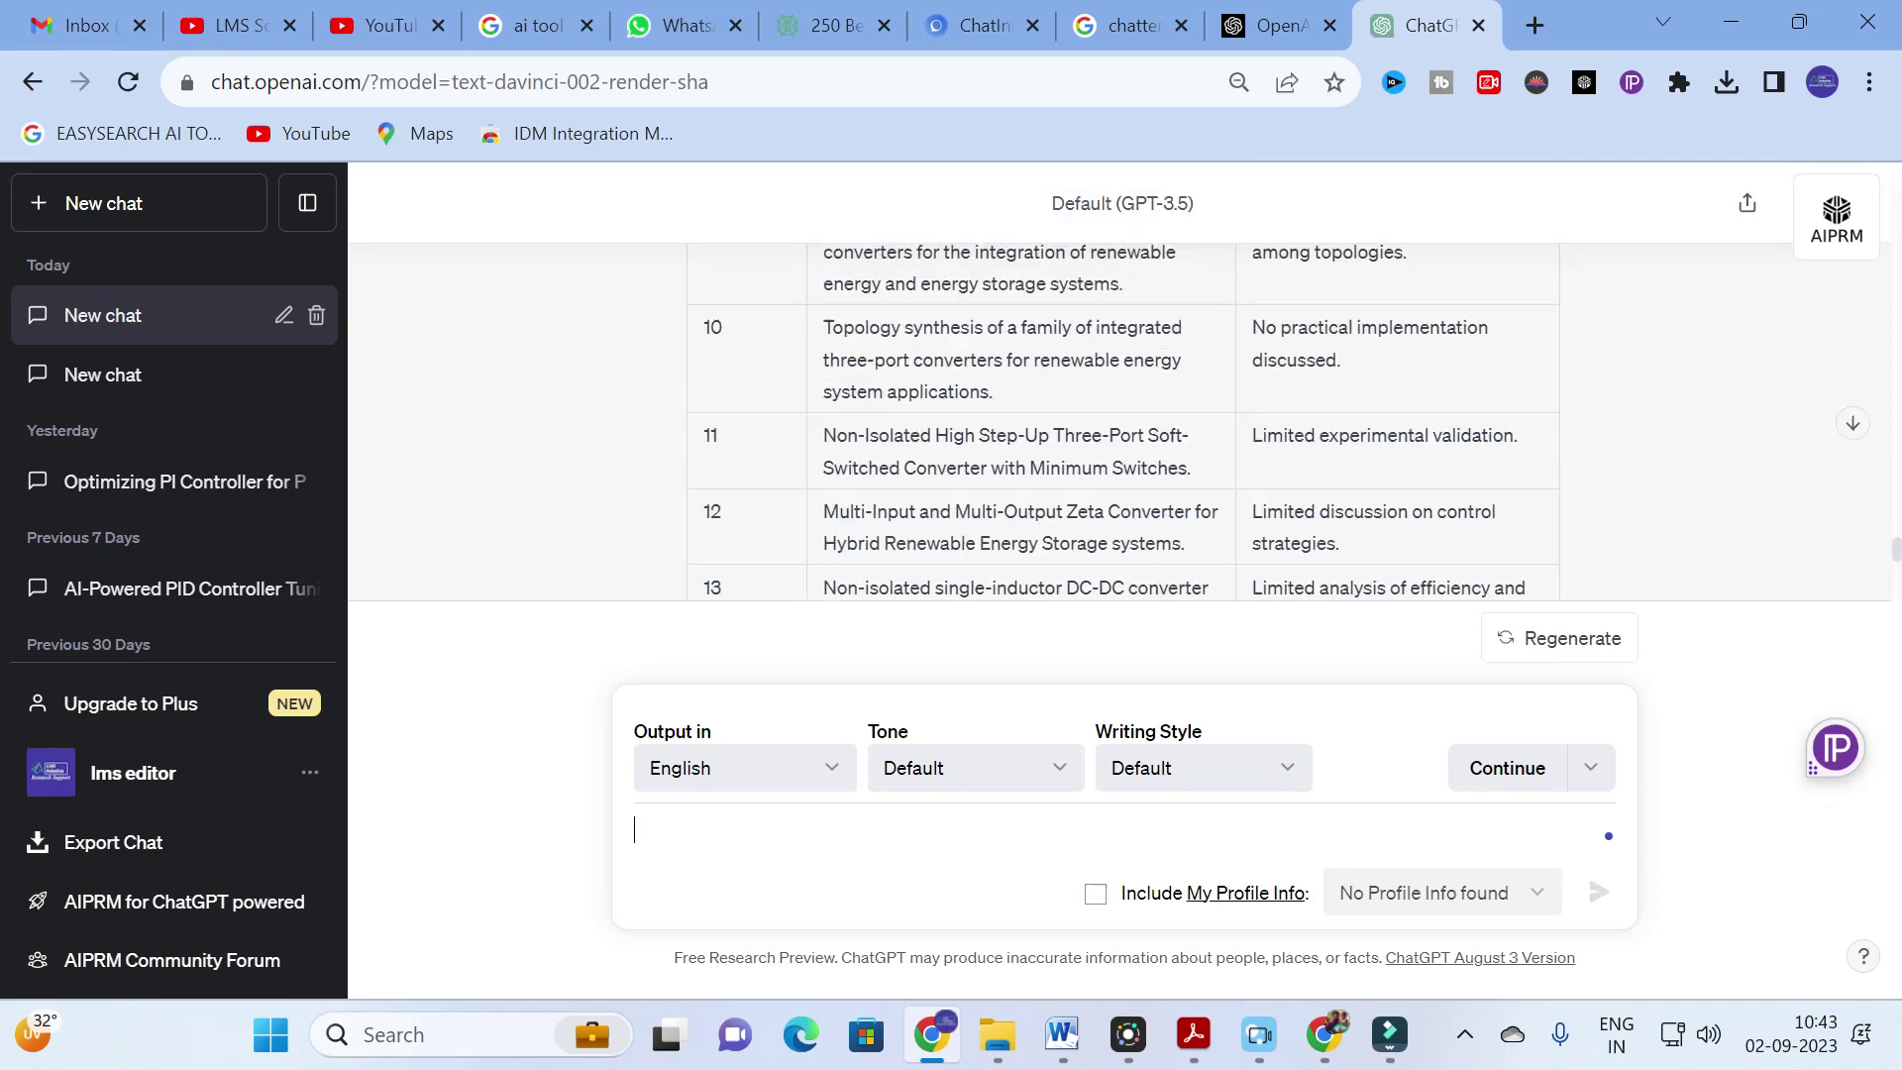
scroll(943, 359, "up", 3)
scroll(943, 359, "down", 3)
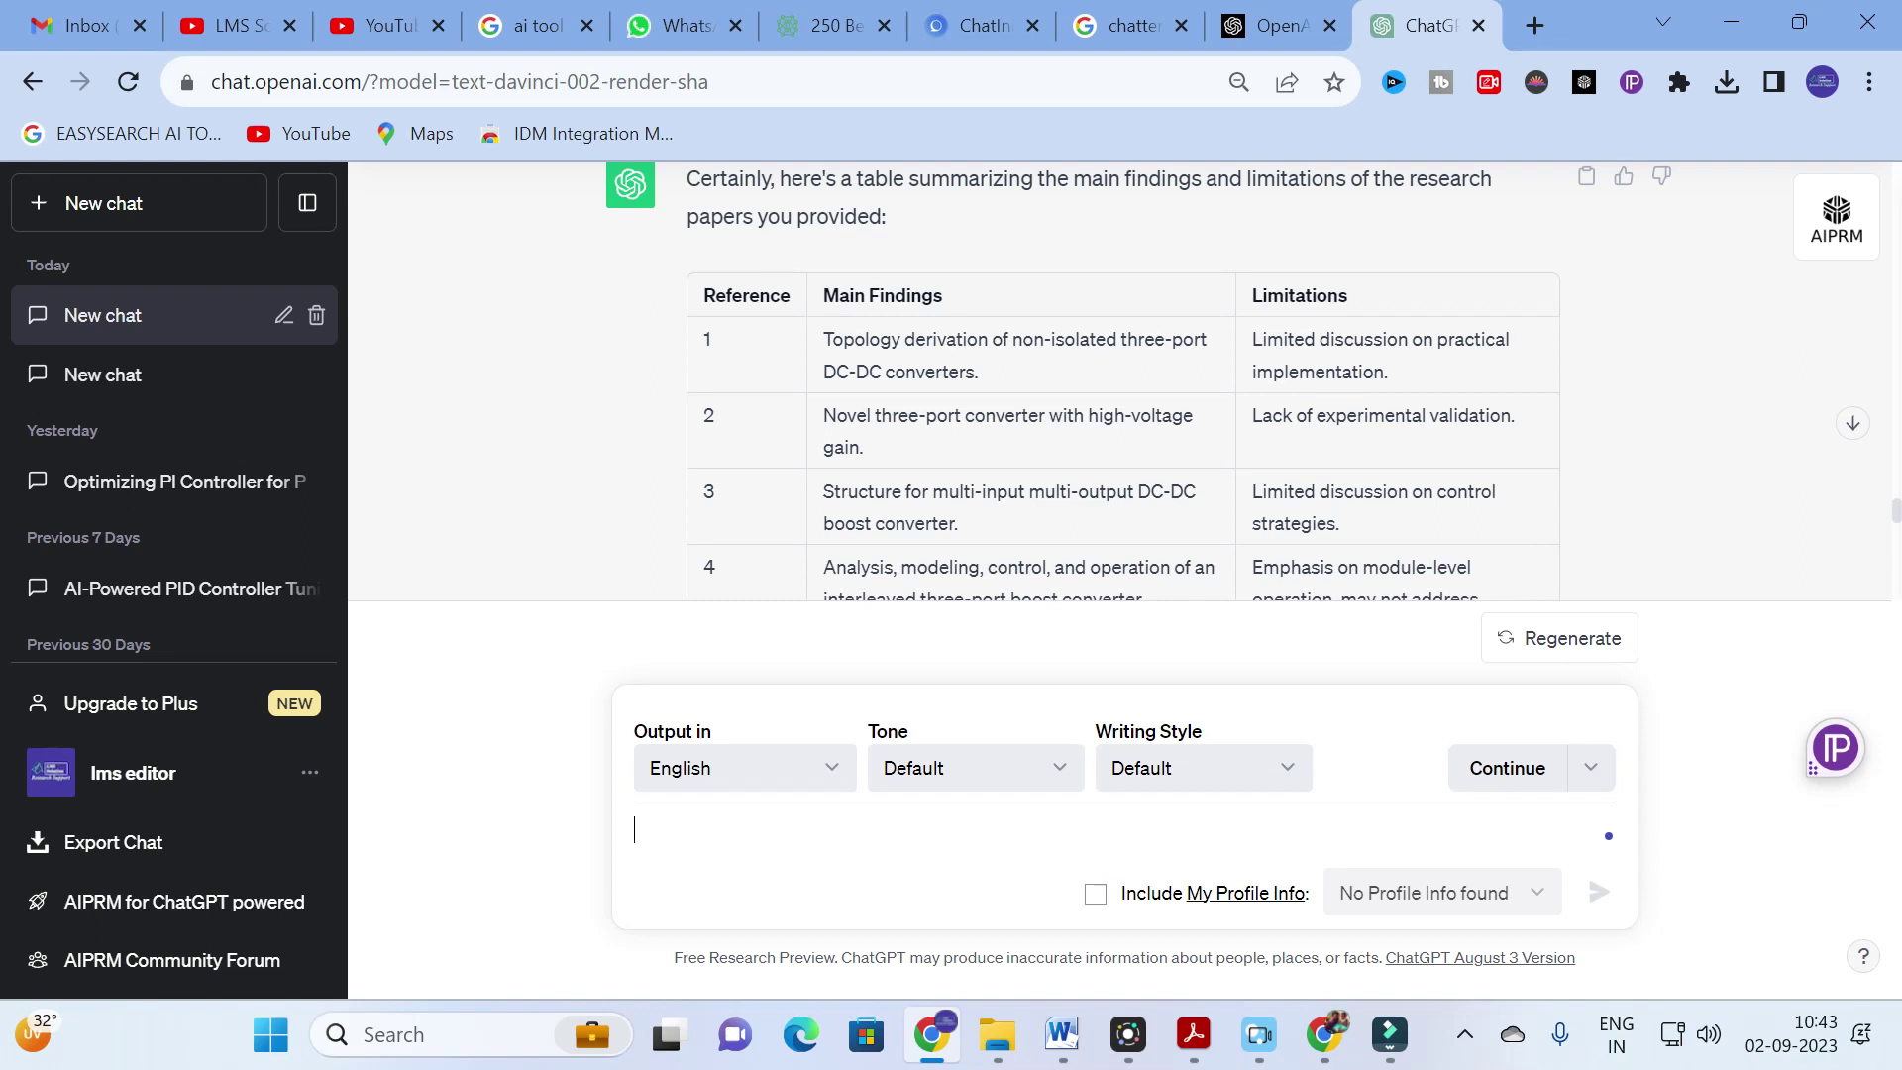
left_click_drag(828, 302, 1017, 324)
left_click(822, 297)
scroll(991, 376, "down", 3)
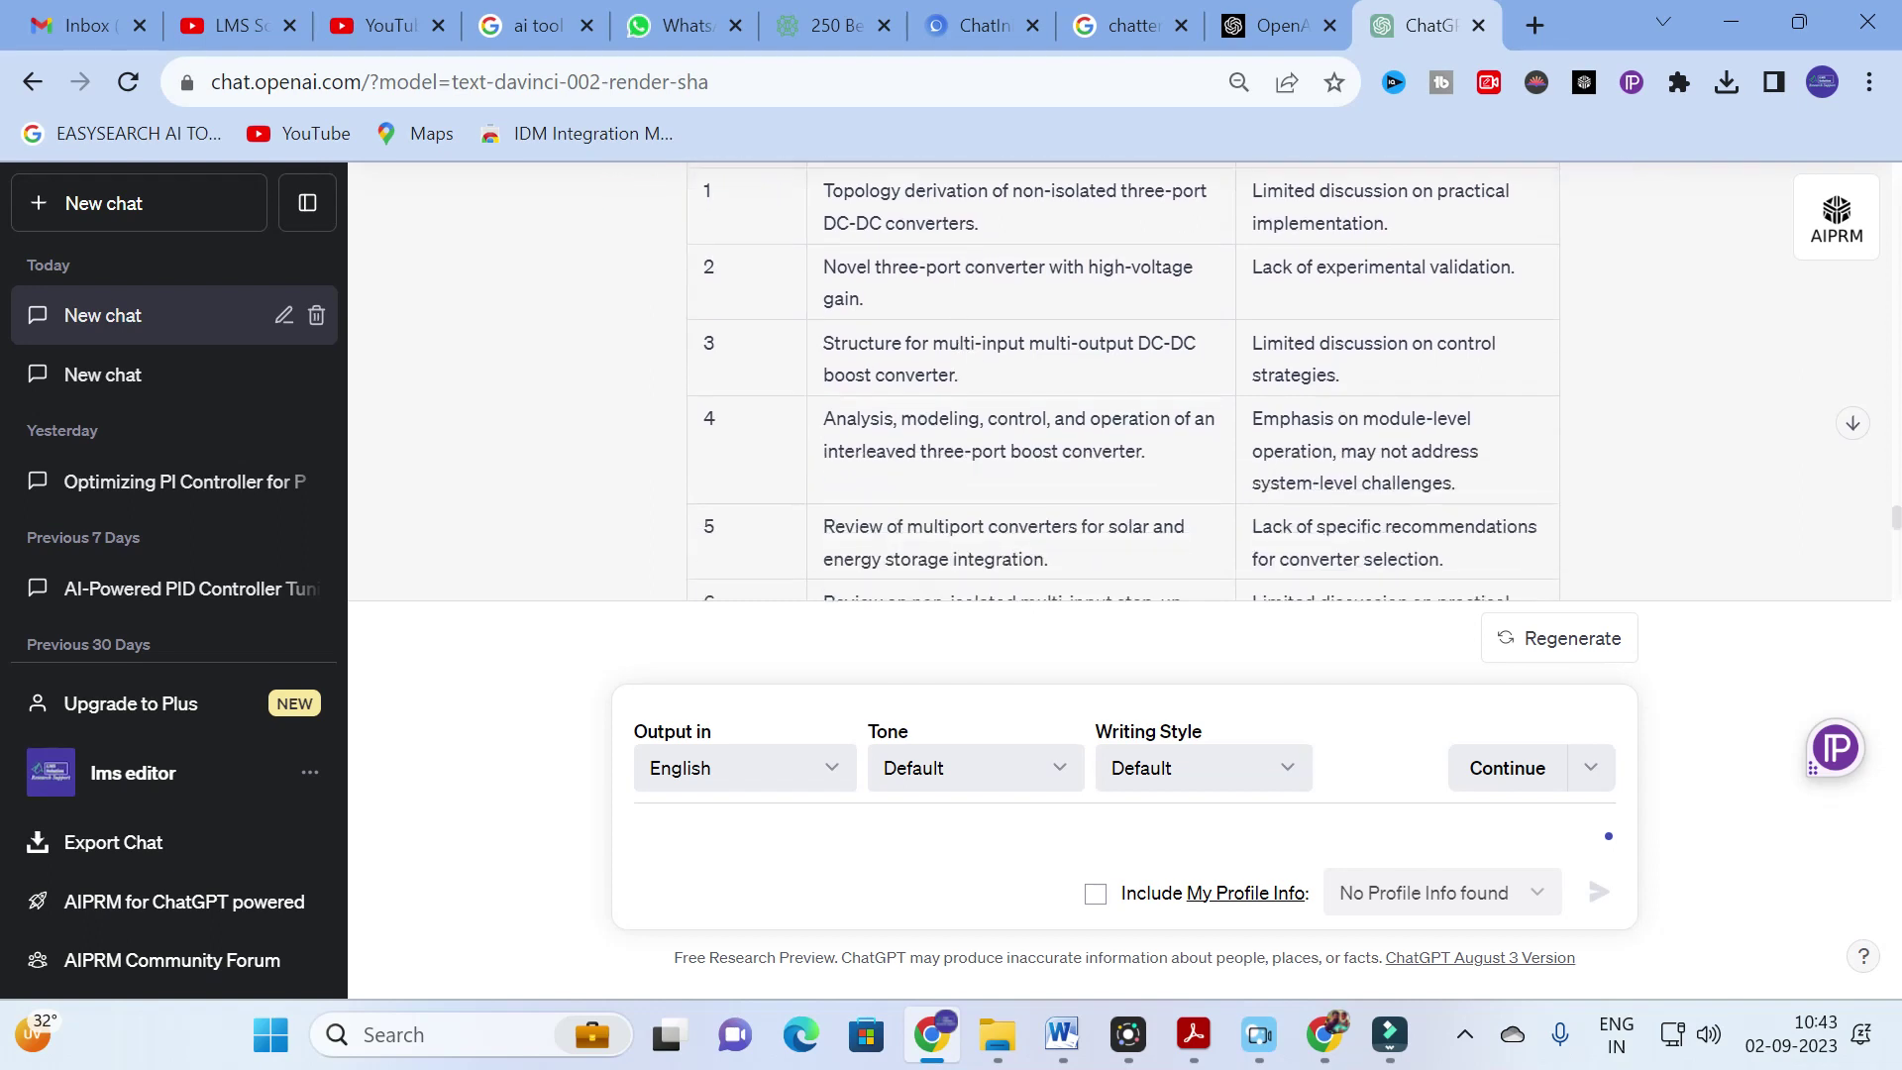
scroll(937, 366, "up", 3)
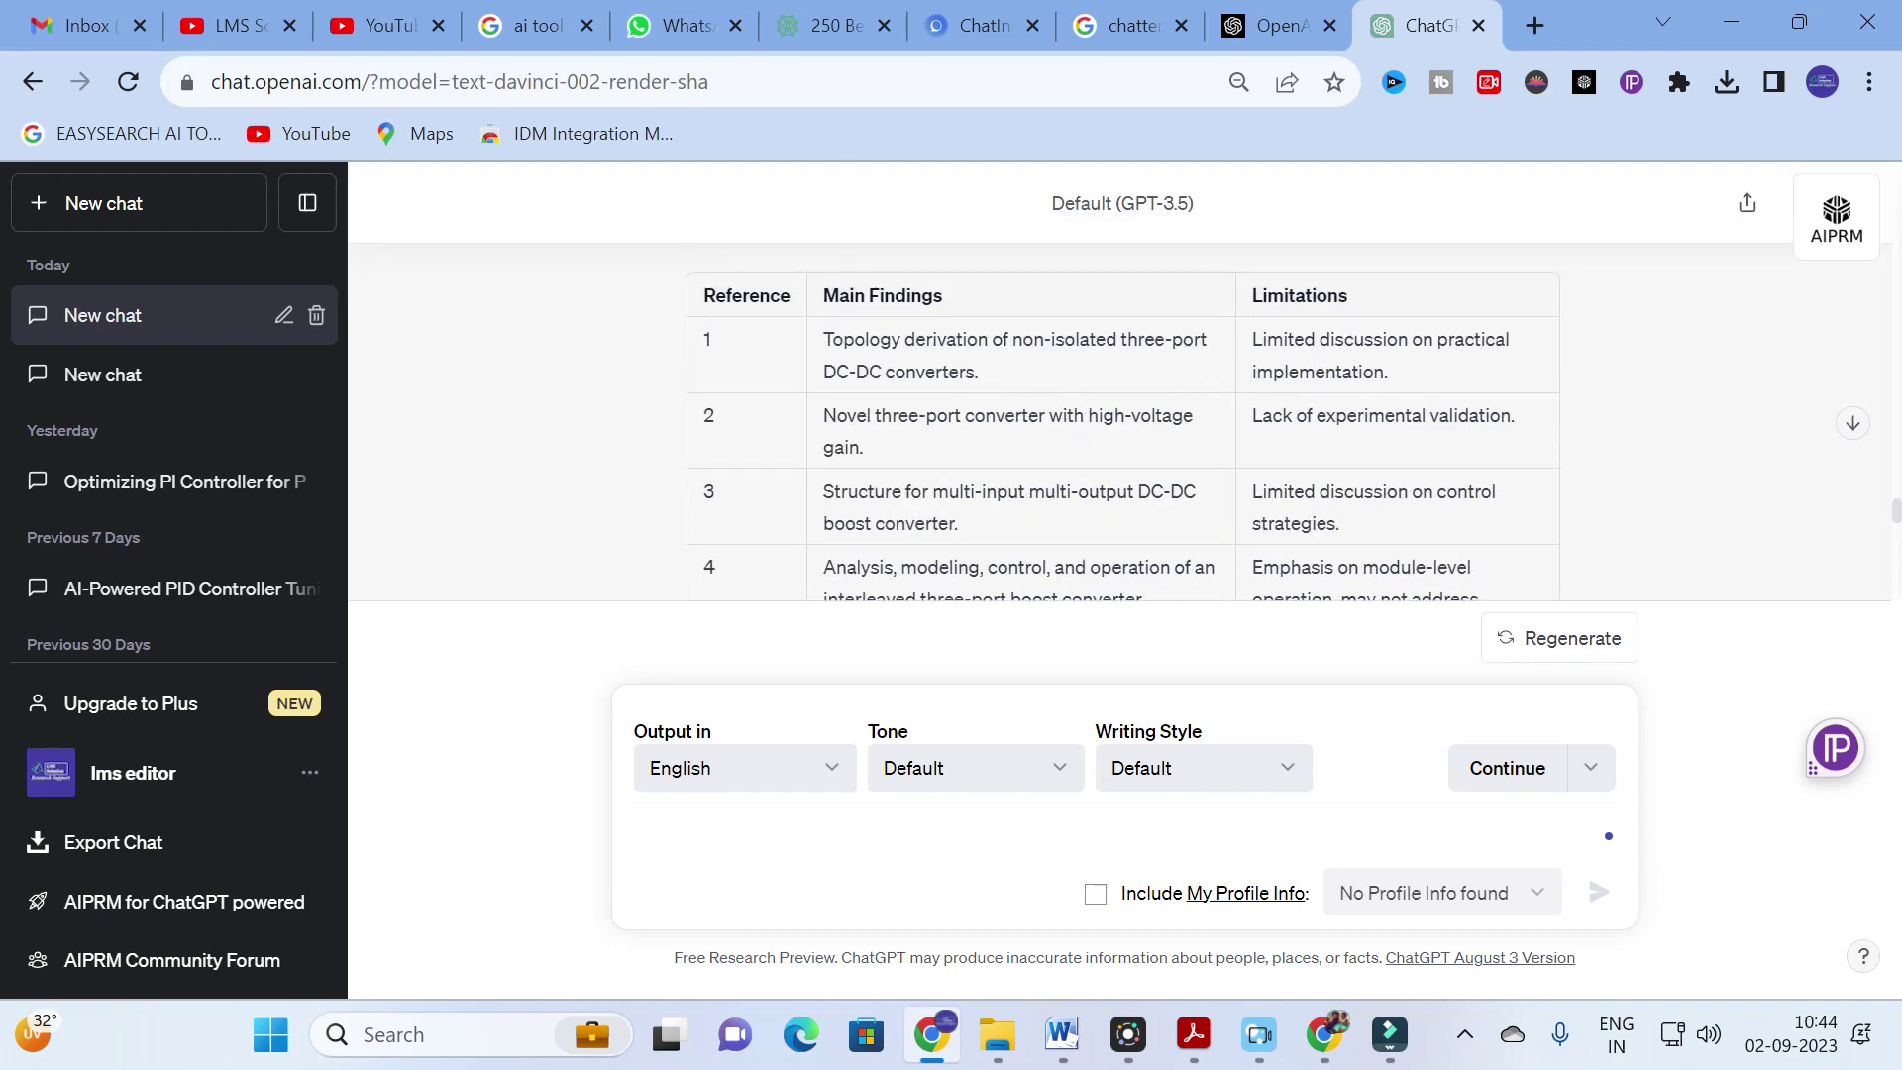
scroll(1329, 368, "down", 12)
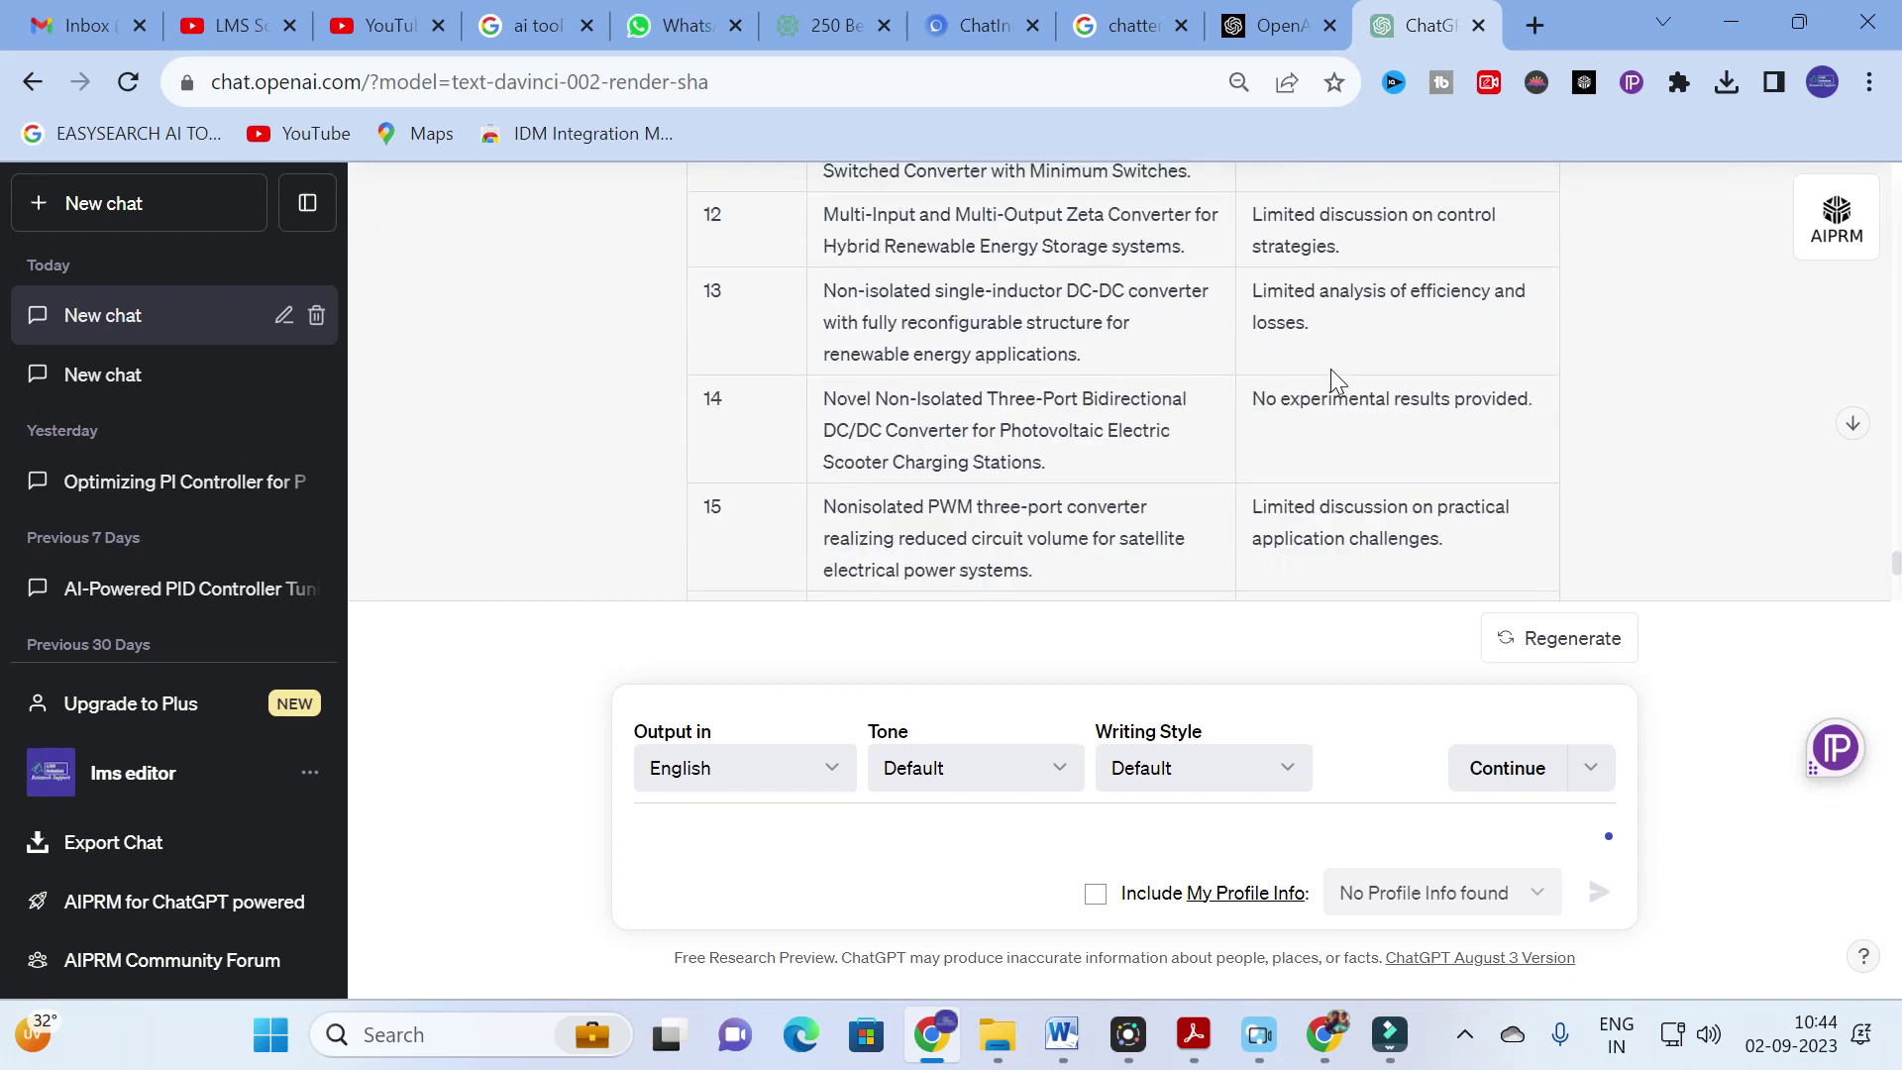
scroll(1240, 421, "up", 12)
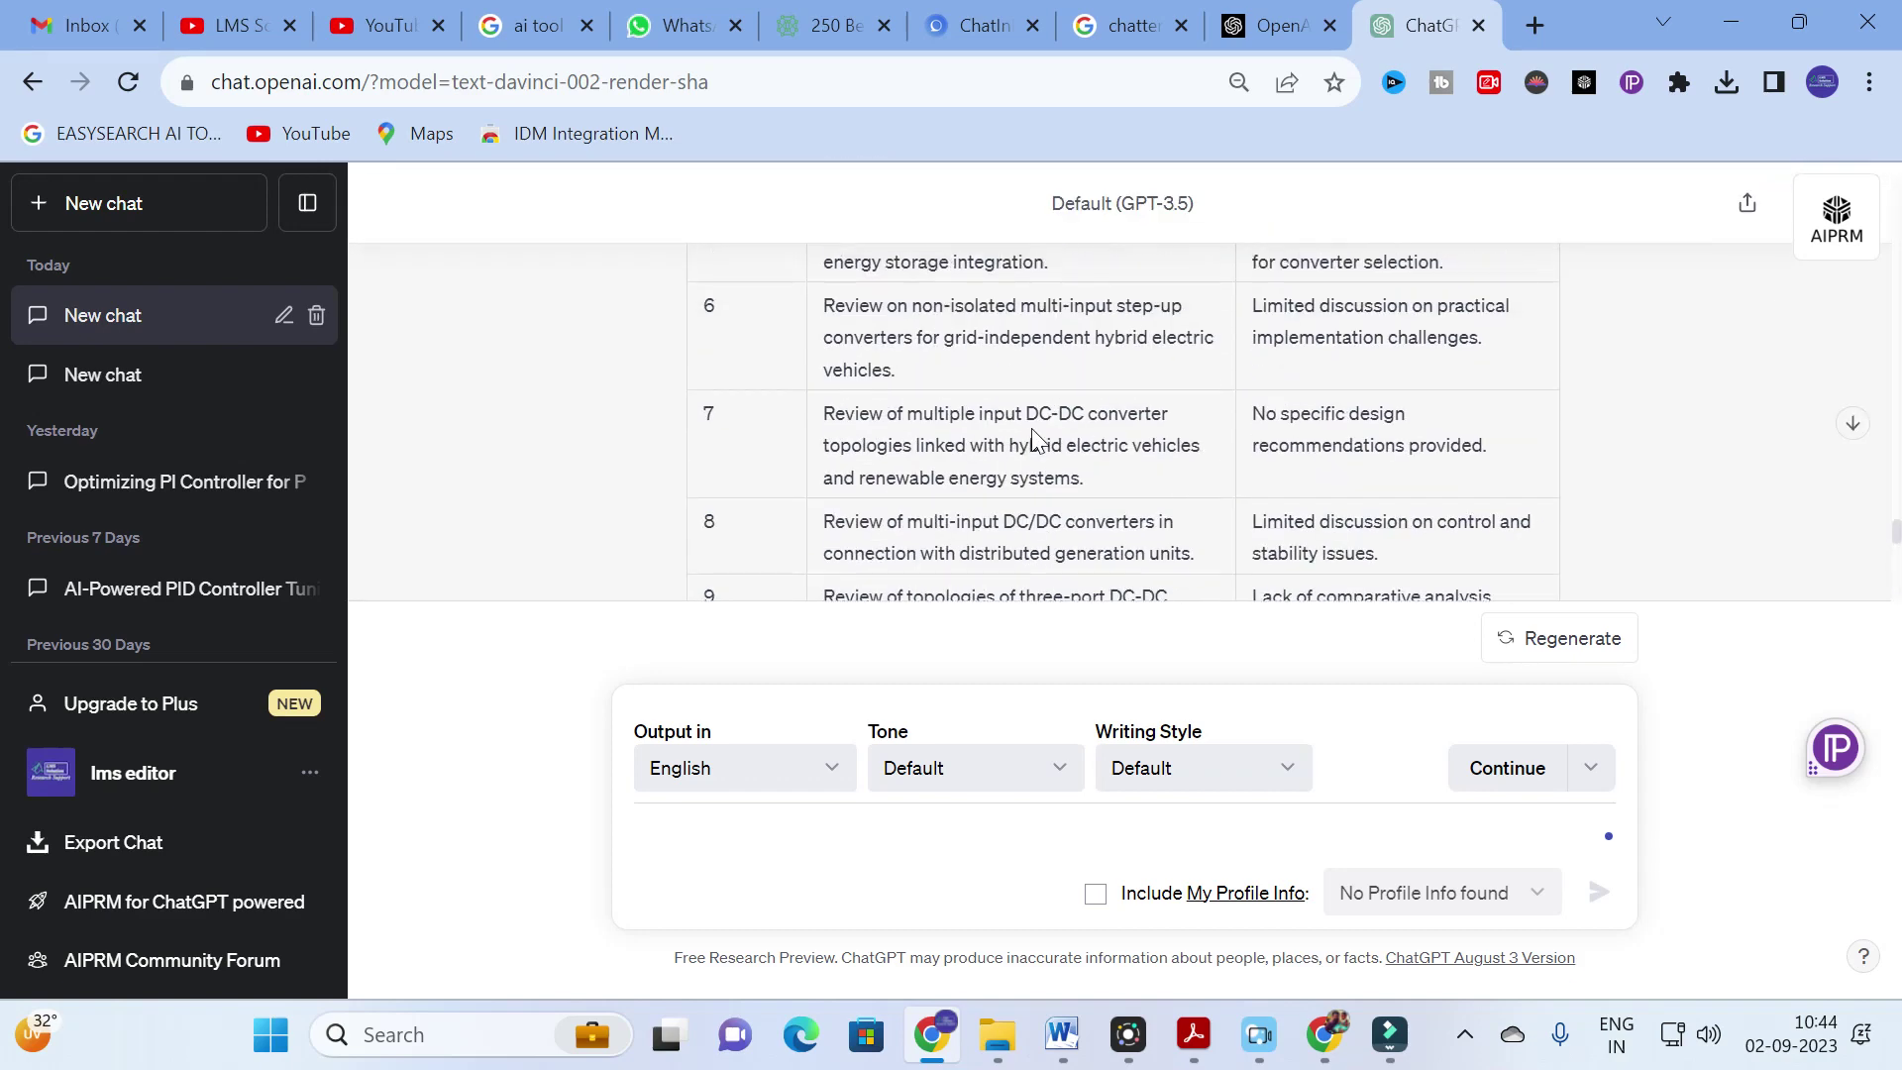
scroll(854, 462, "up", 3)
scroll(854, 462, "down", 2)
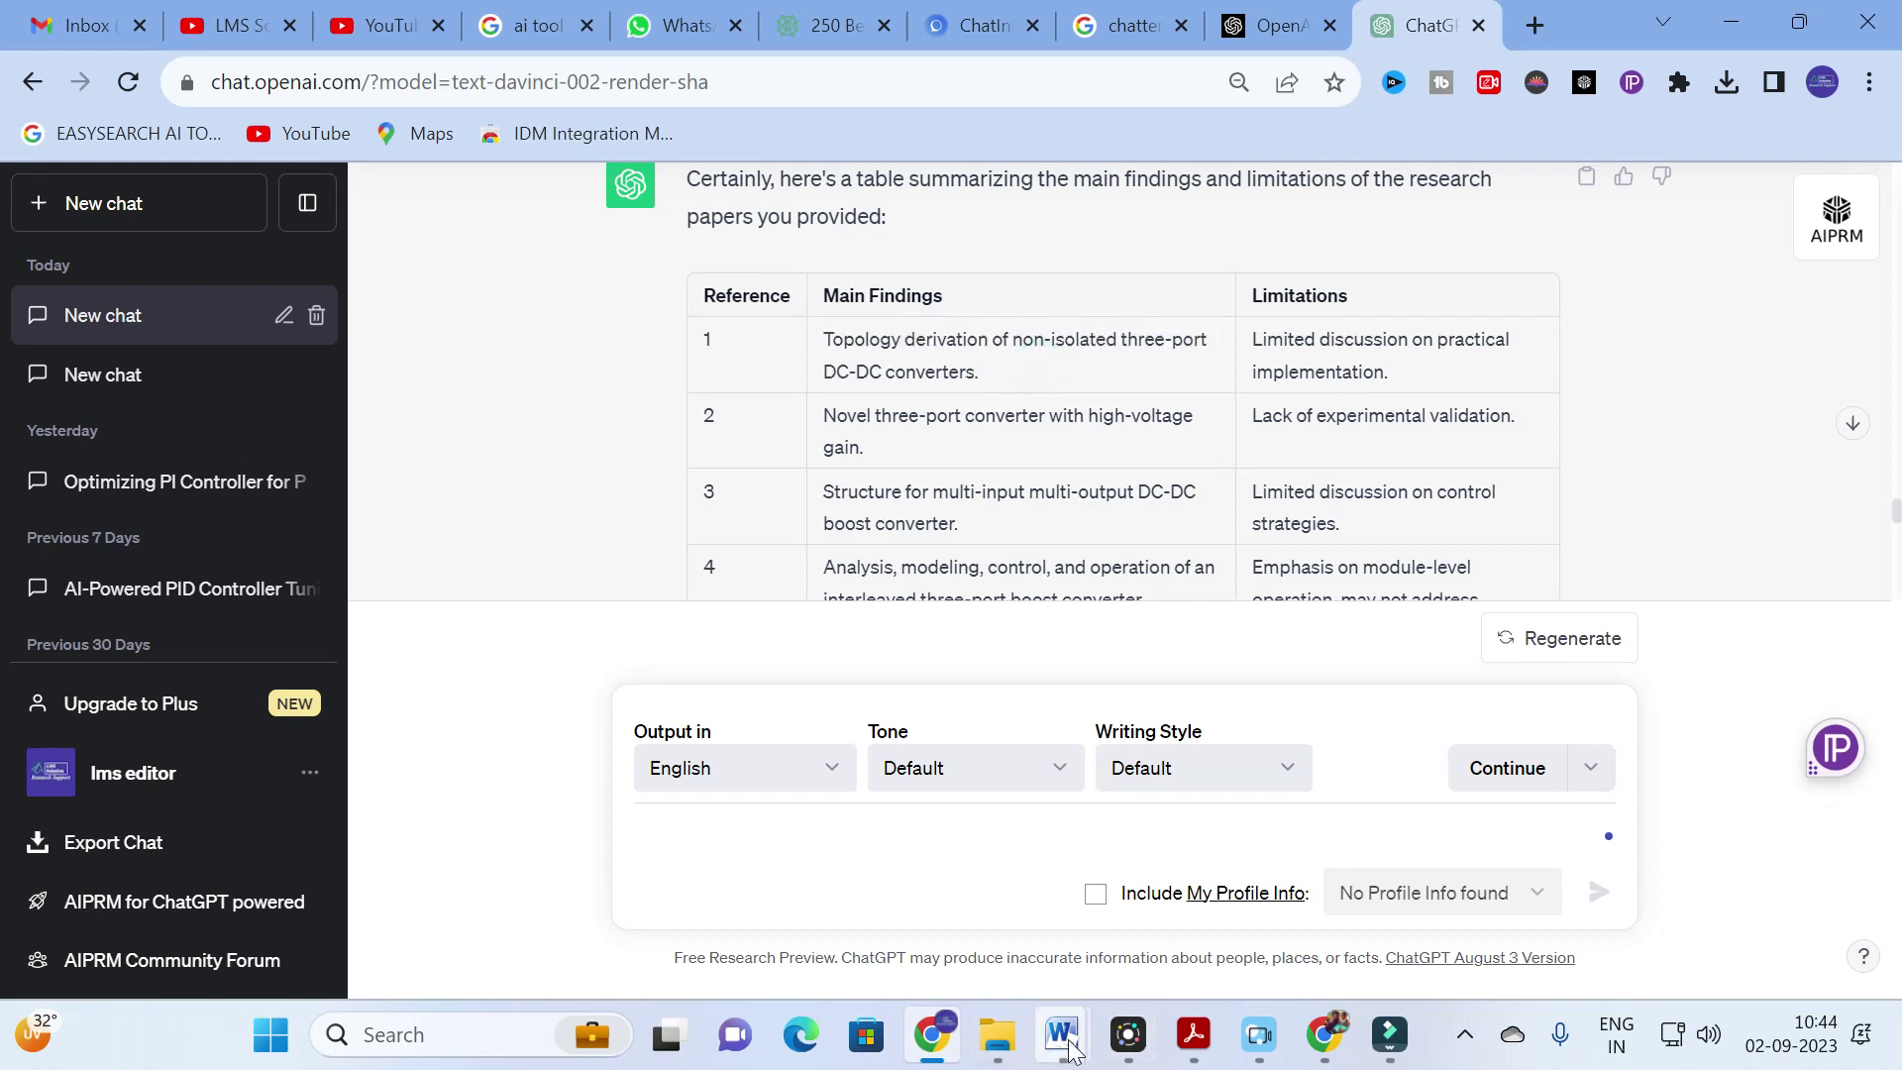
Step: In Document1 in Word, replace "main findings" with "highlights" in the table prompt's description of the second column
mouse_move(1070, 1050)
left_click(1383, 888)
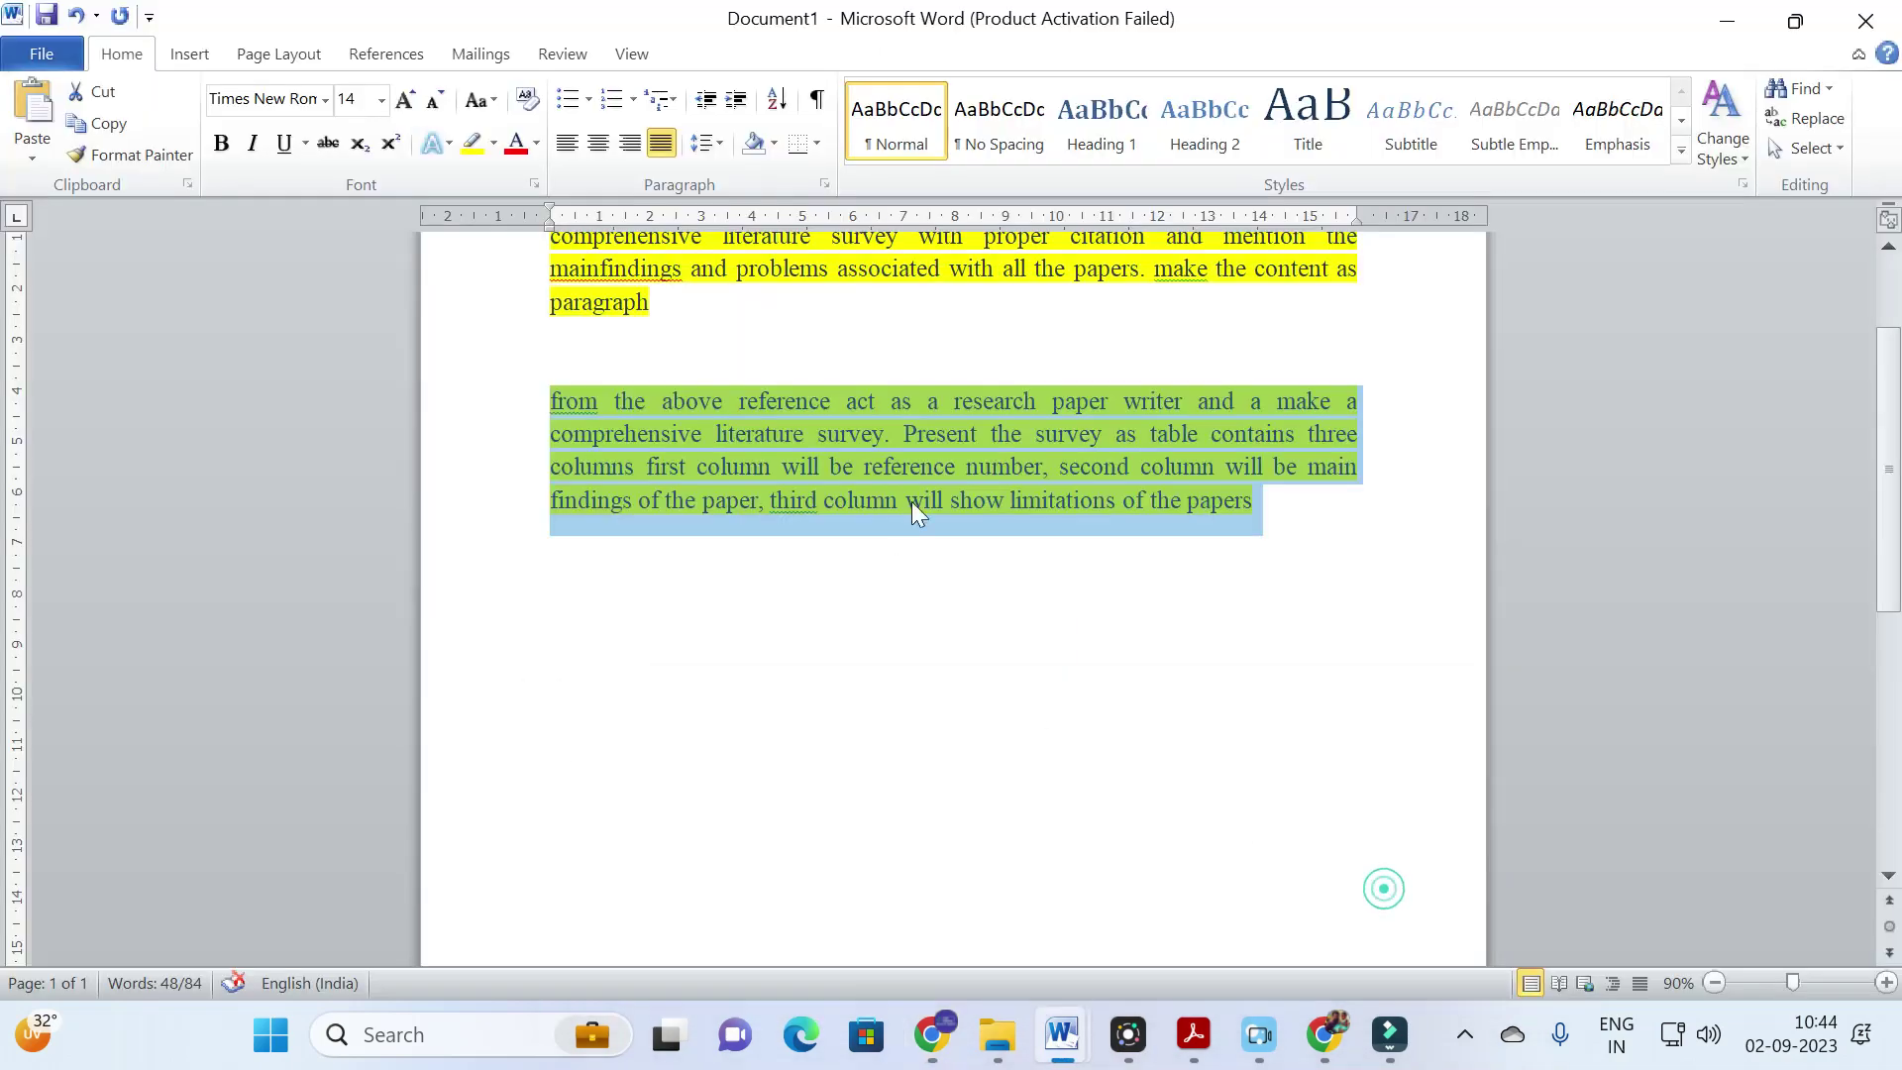
left_click(934, 445)
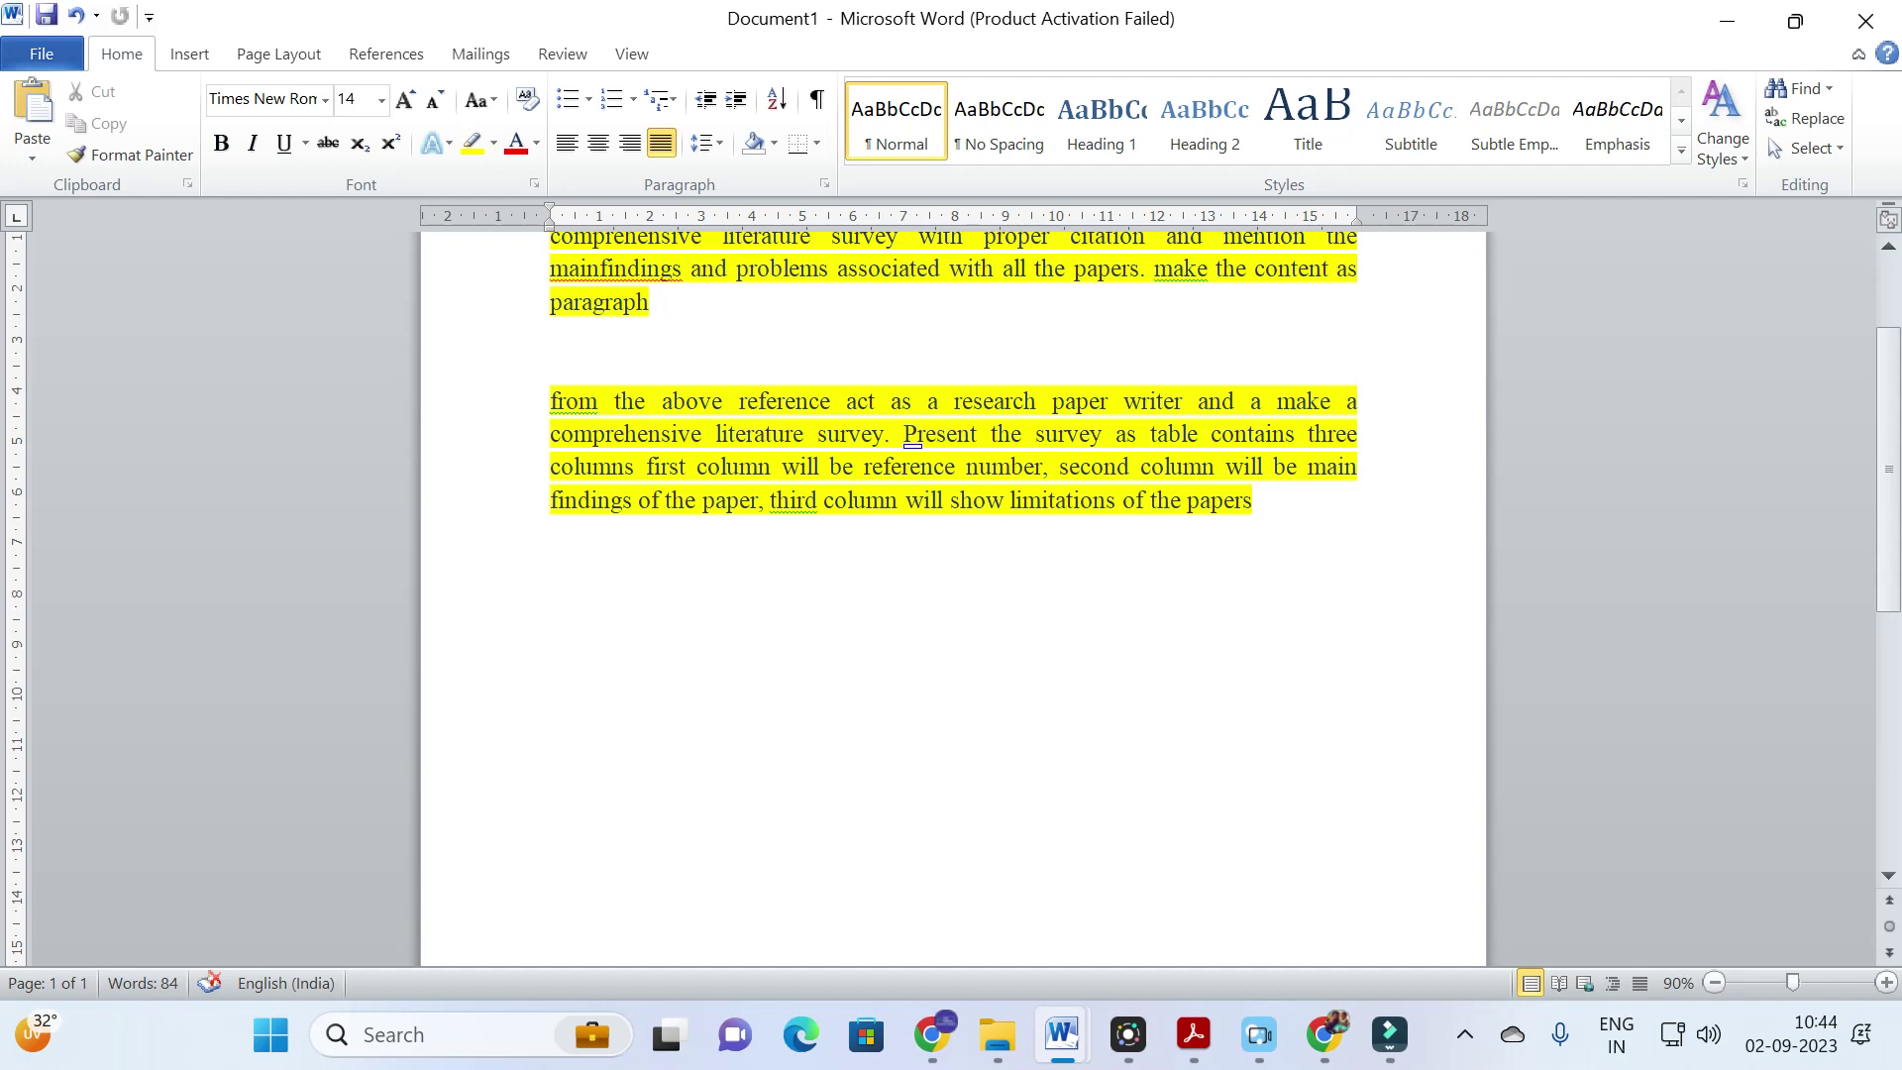
left_click_drag(1306, 466, 635, 517)
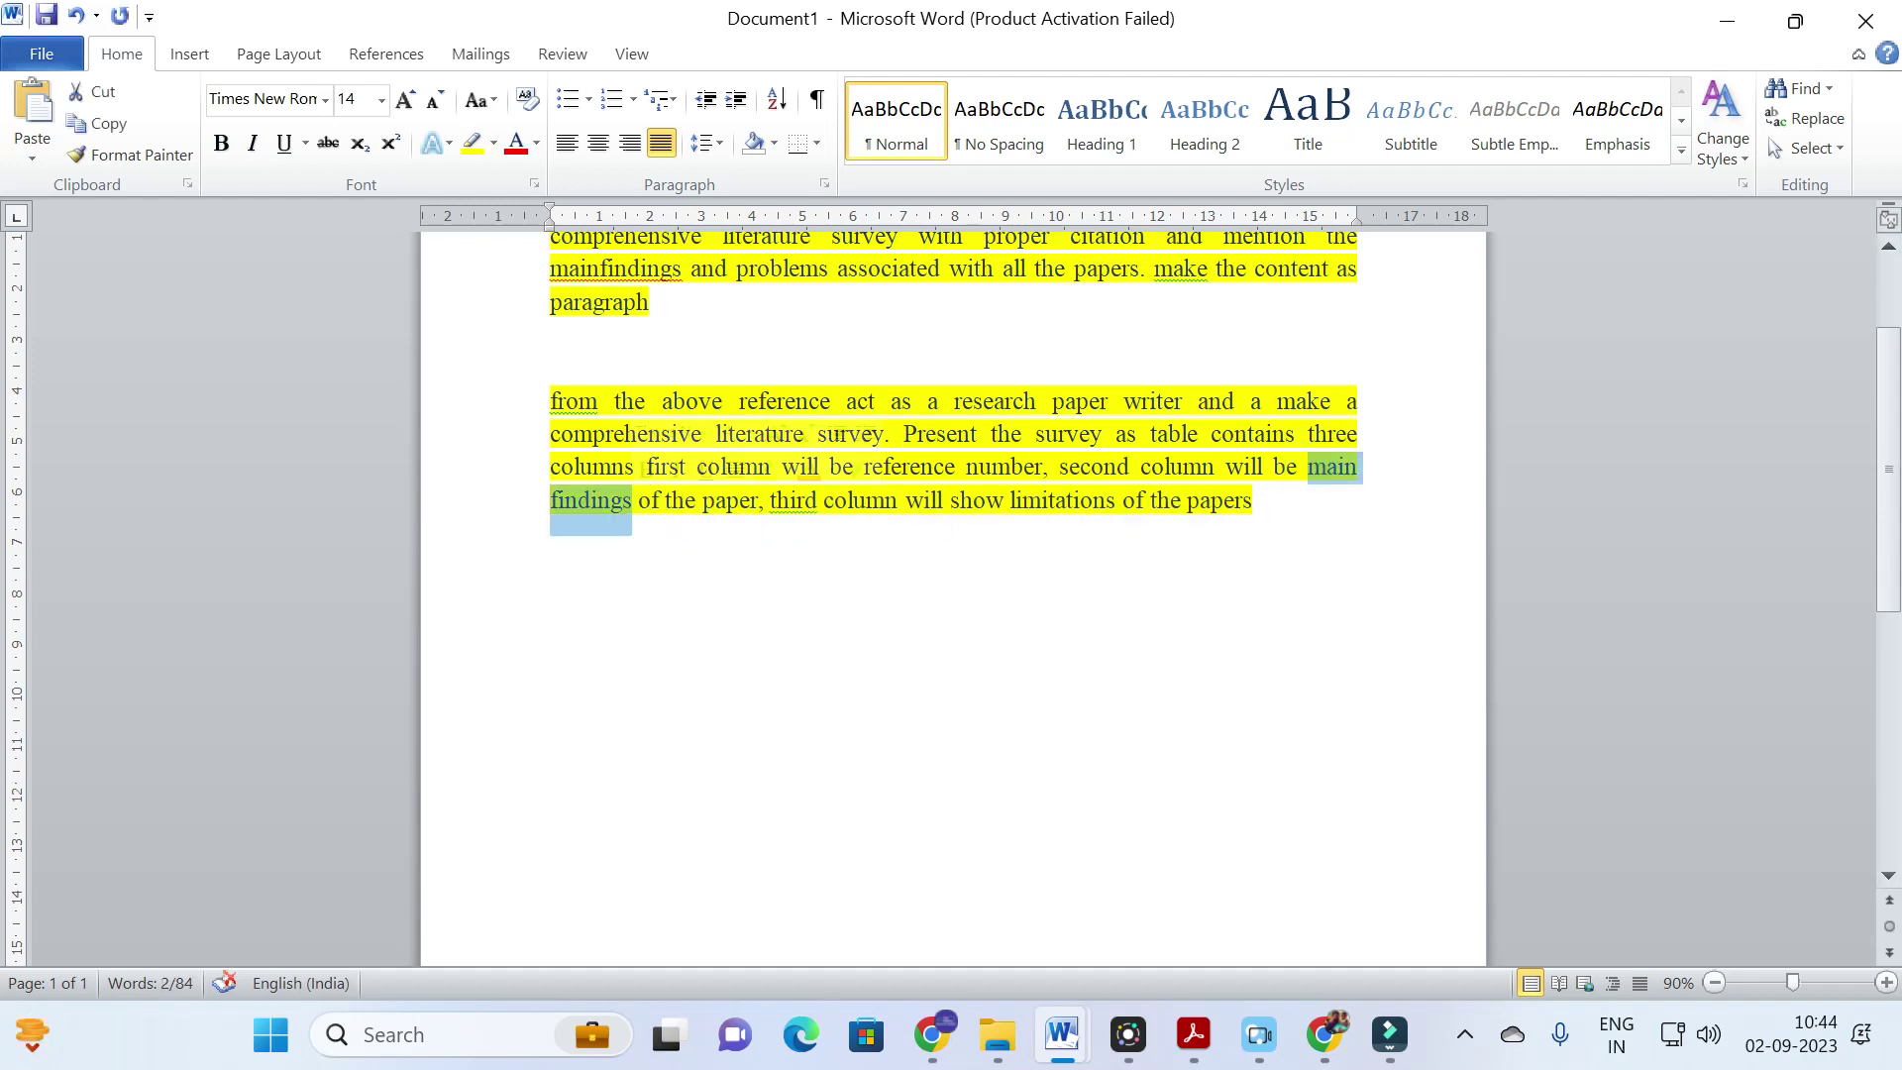
type("highlights")
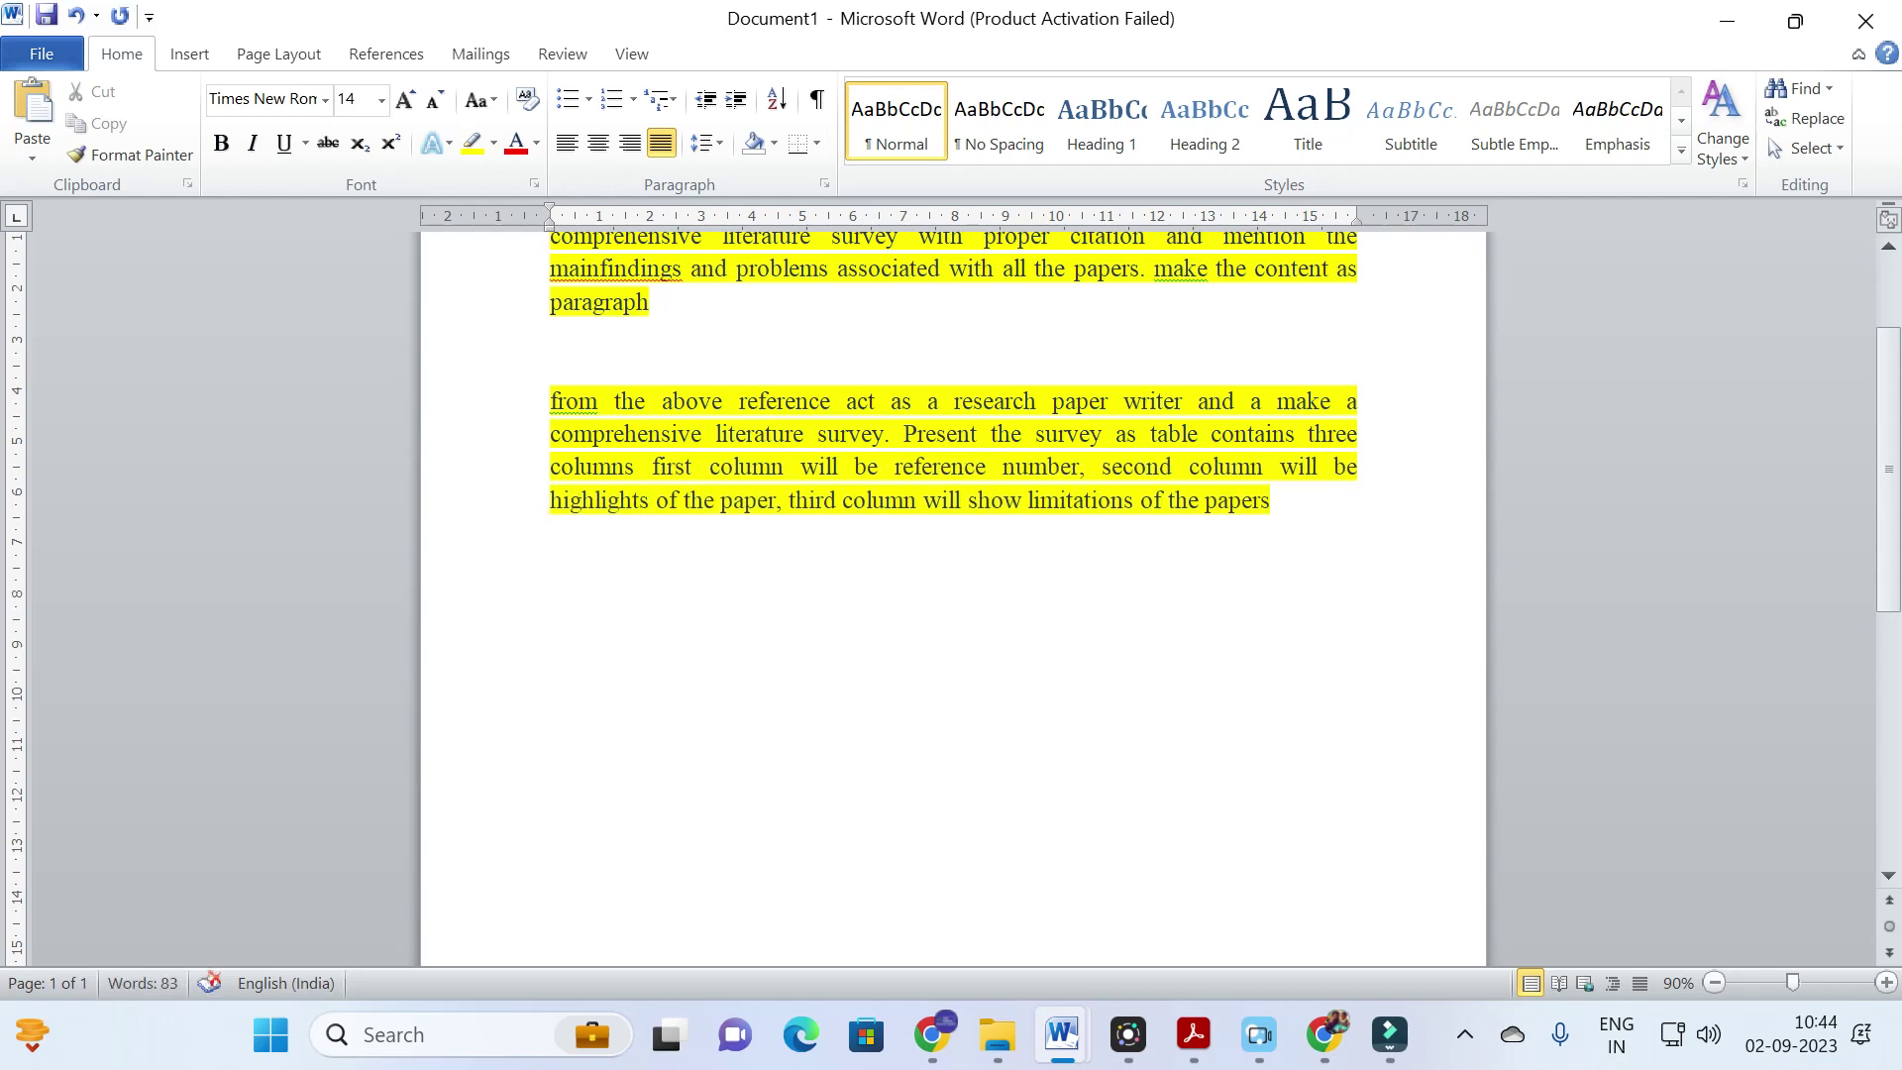
Step: Copy the full list of references 1 to 18 from the "MTPZC with hardware results" document into another ChatGPT message
mouse_move(1056, 1030)
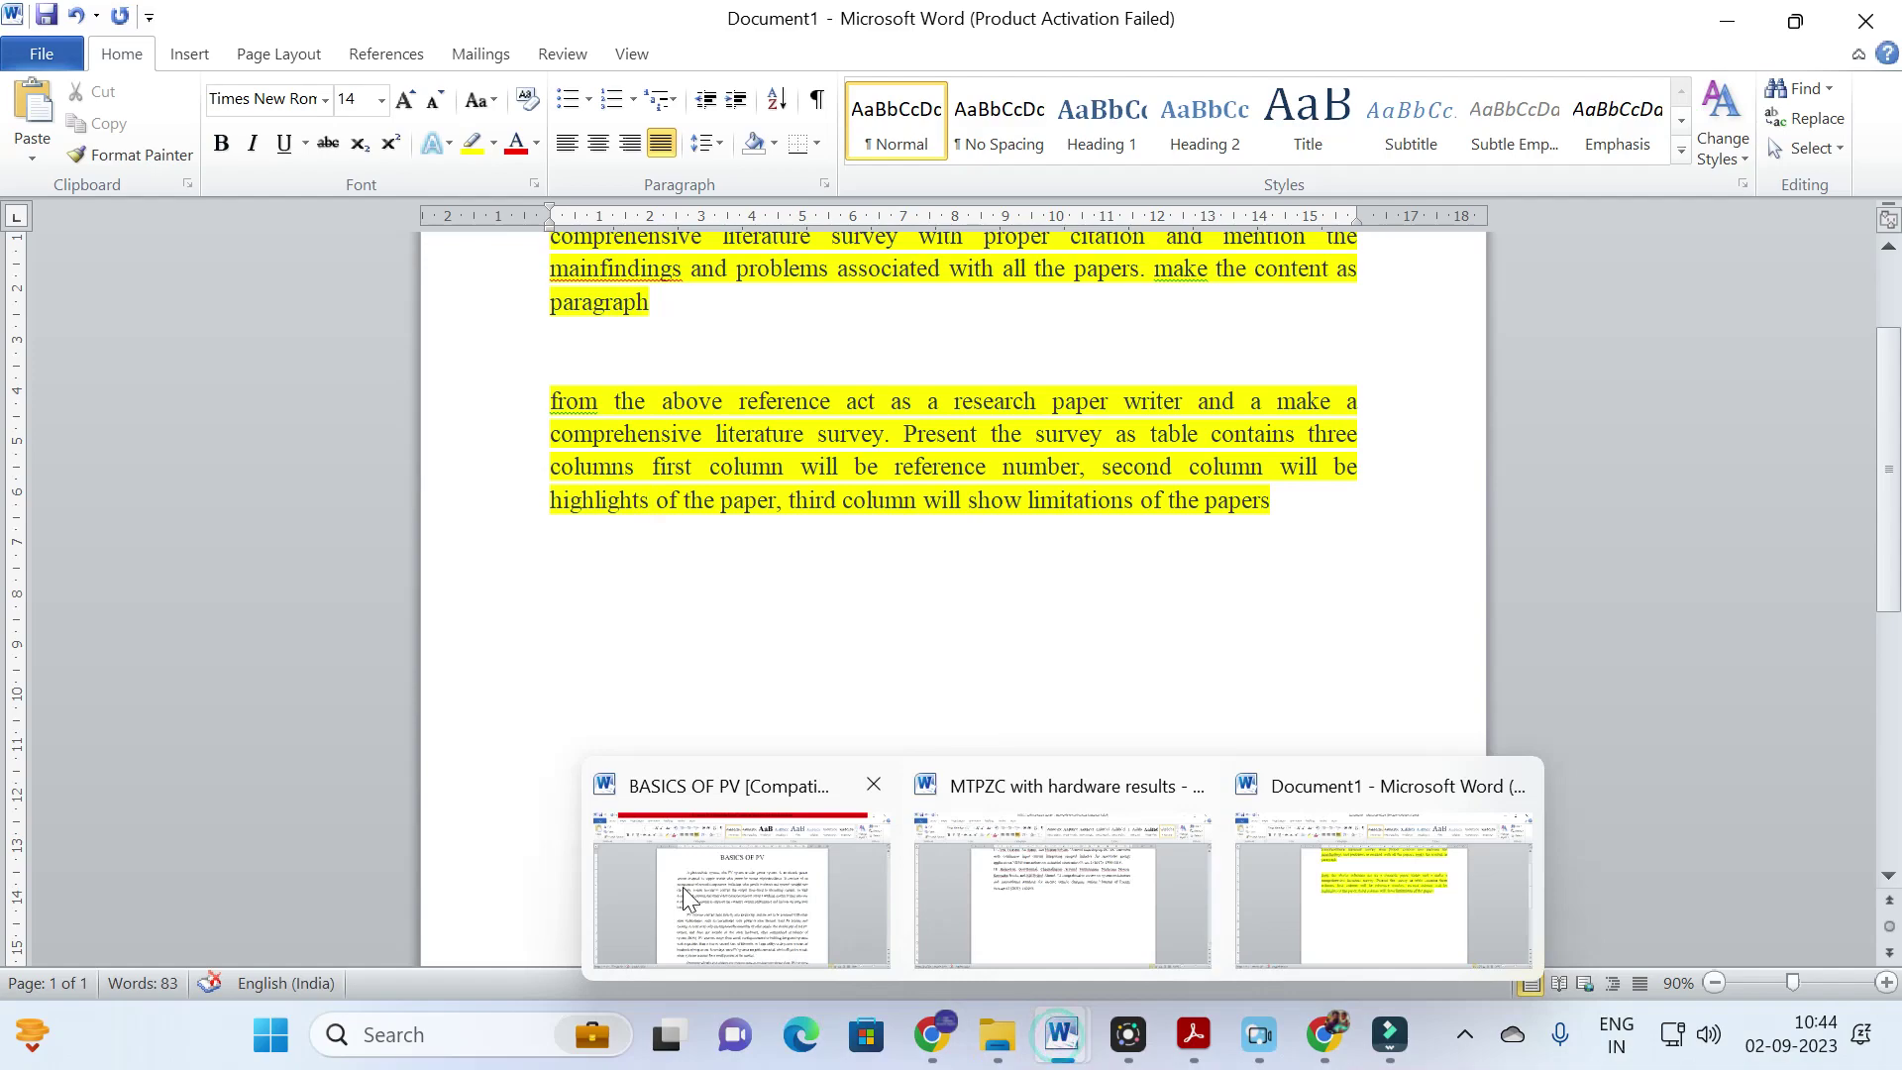
left_click(1020, 890)
scroll(604, 584, "up", 10)
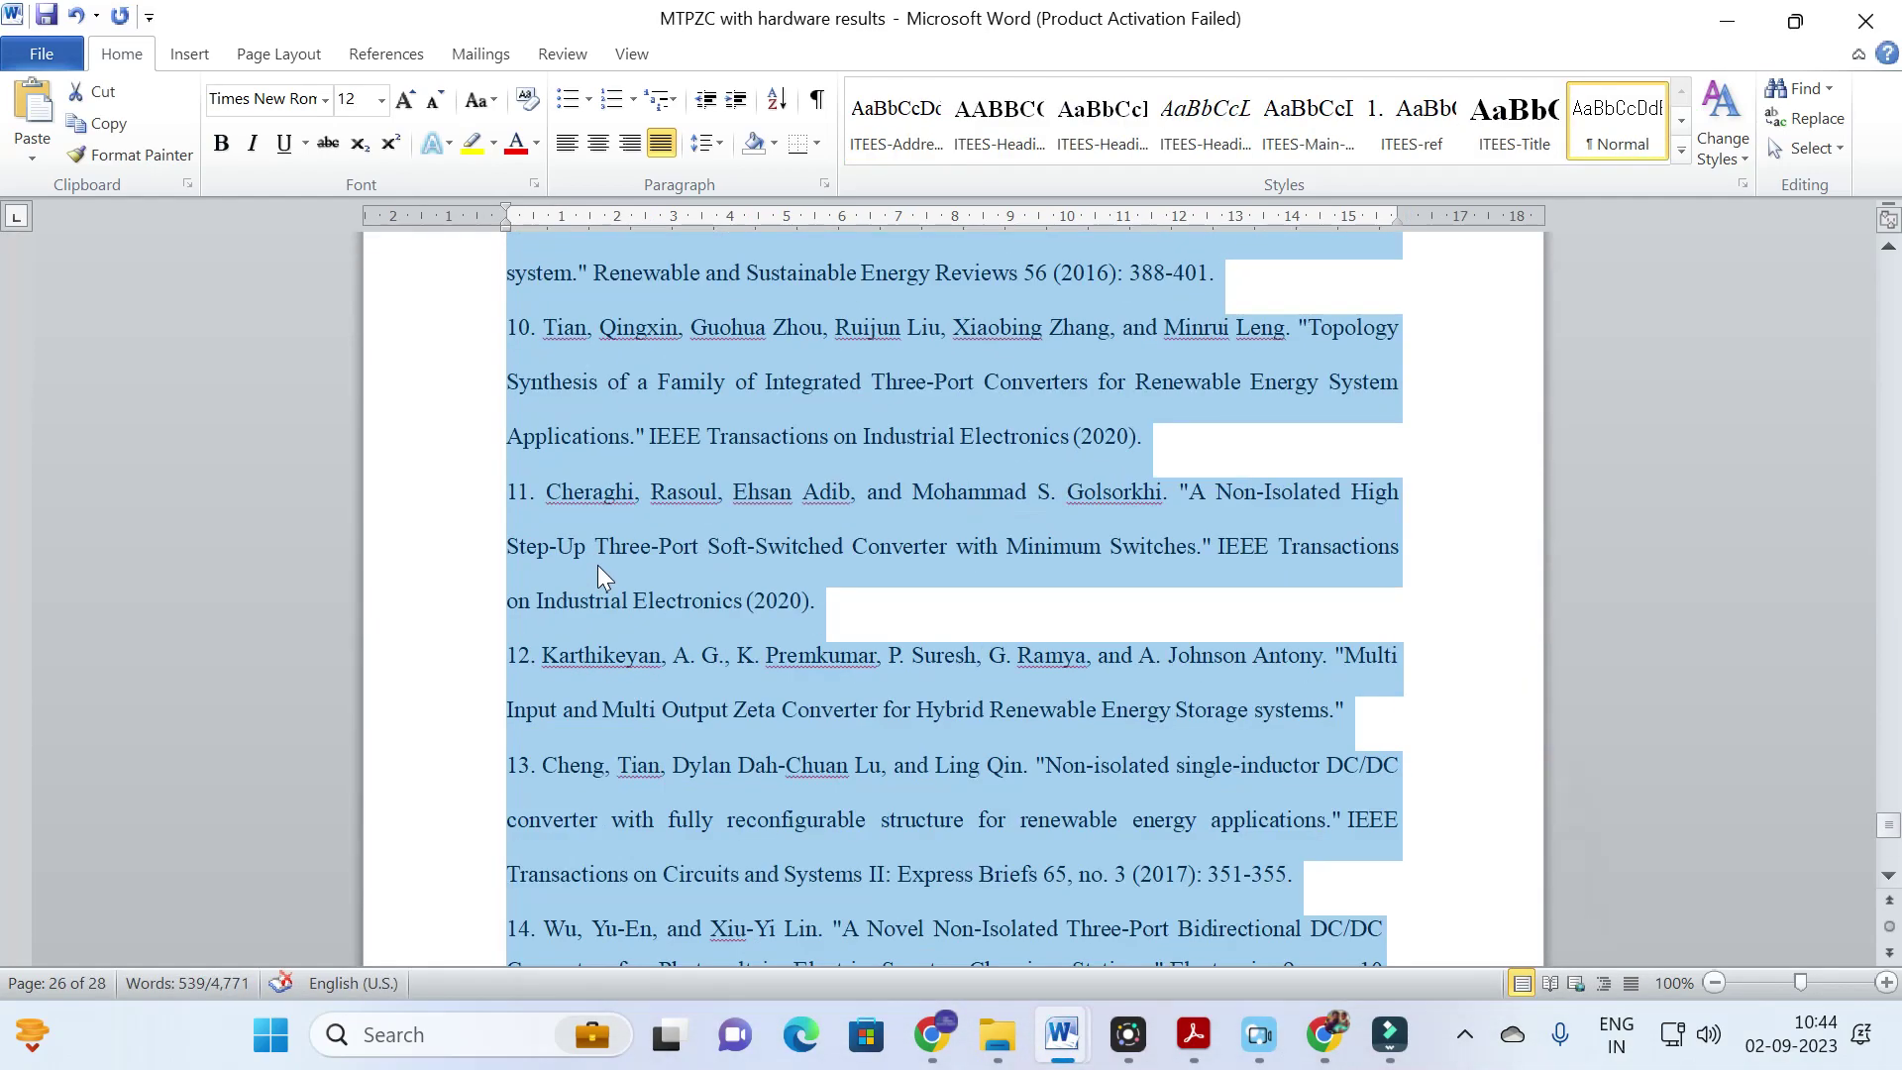
scroll(597, 565, "up", 10)
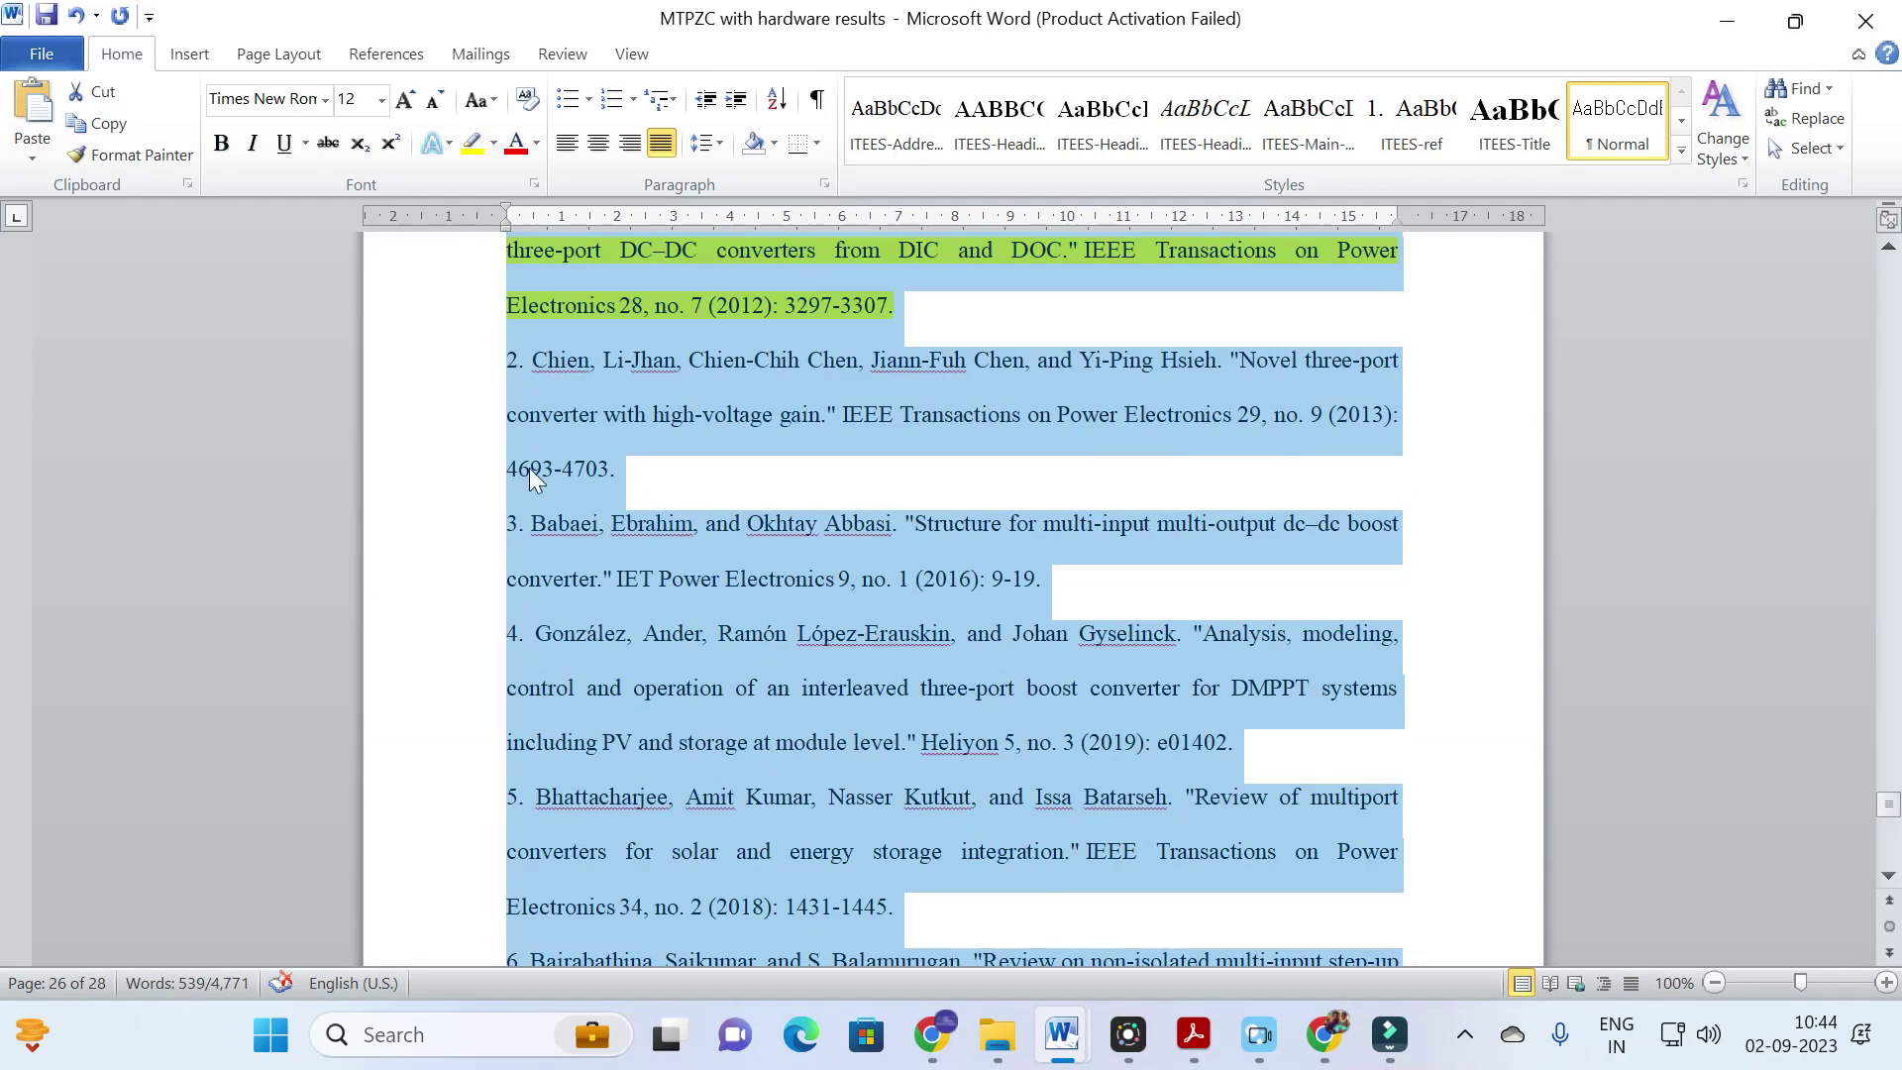
scroll(539, 458, "up", 2)
left_click(518, 410)
left_click_drag(511, 414, 835, 507)
left_click(931, 1034)
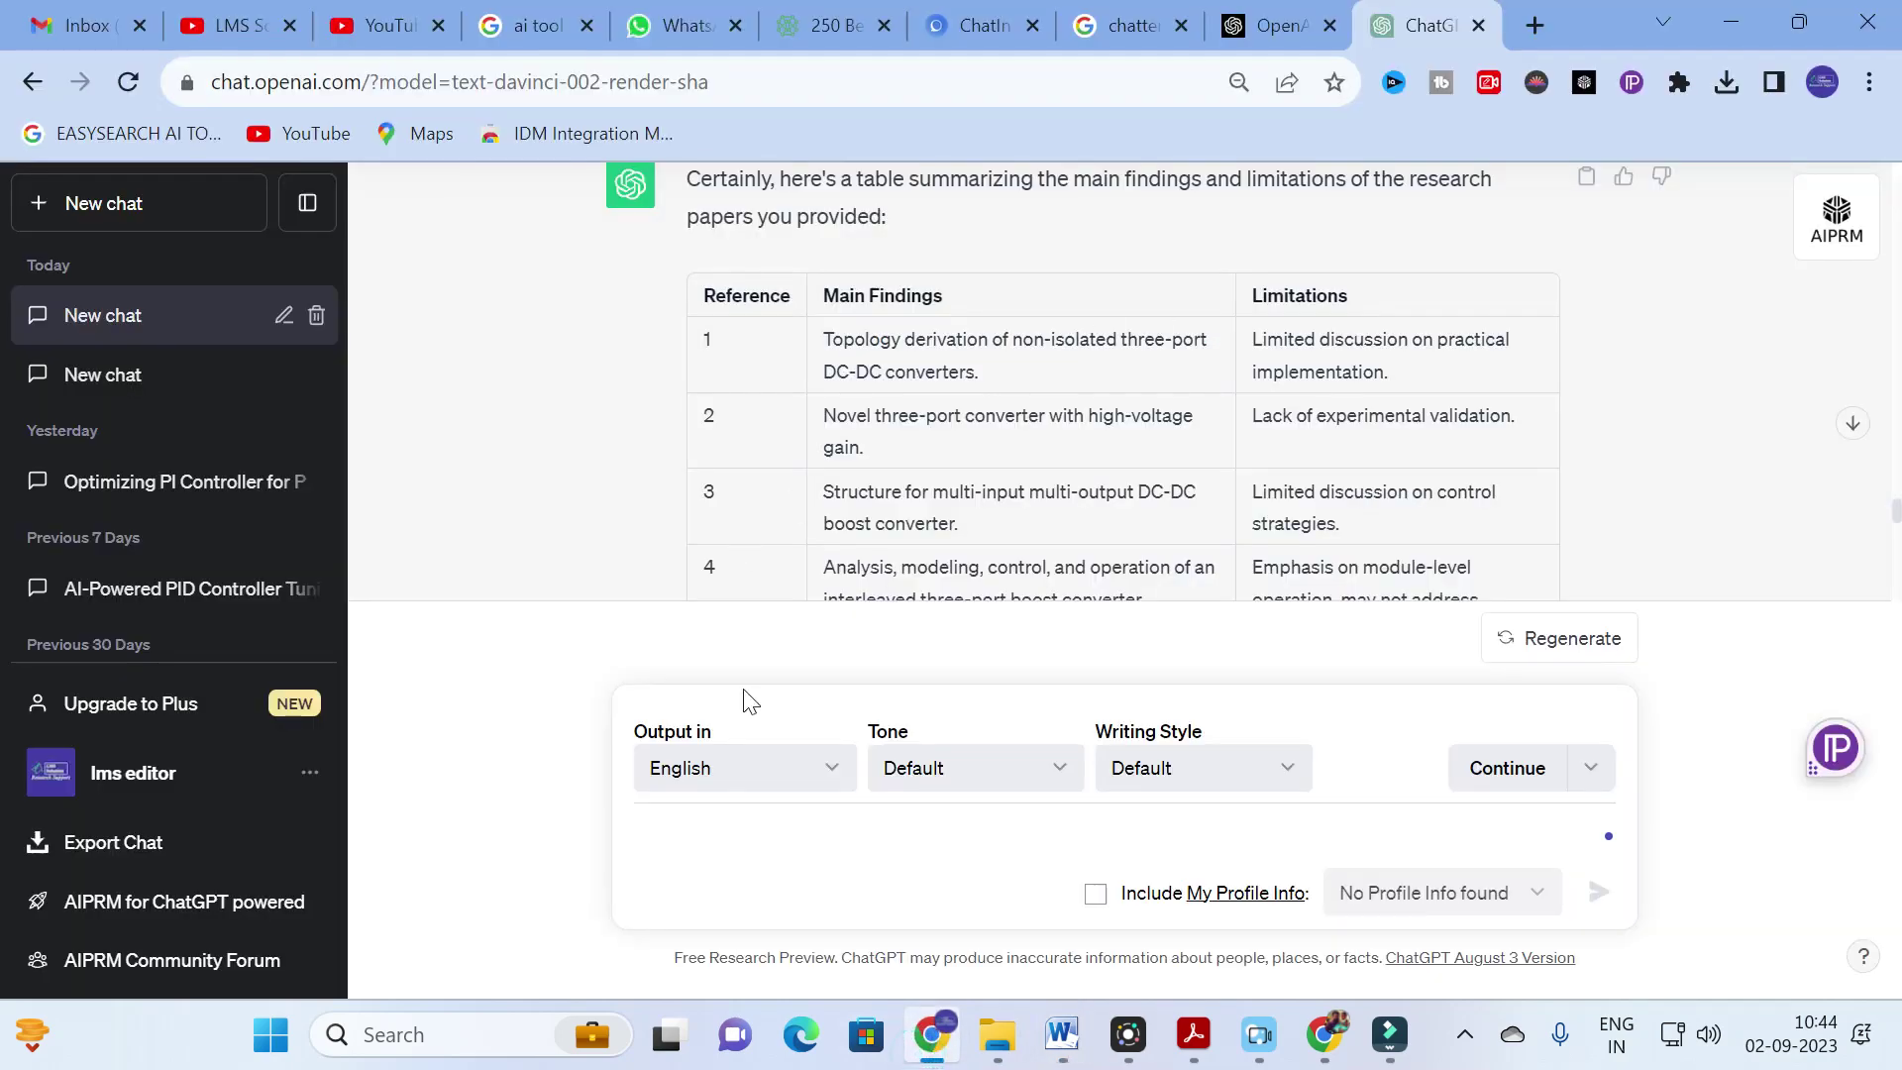
key("ctrl+v")
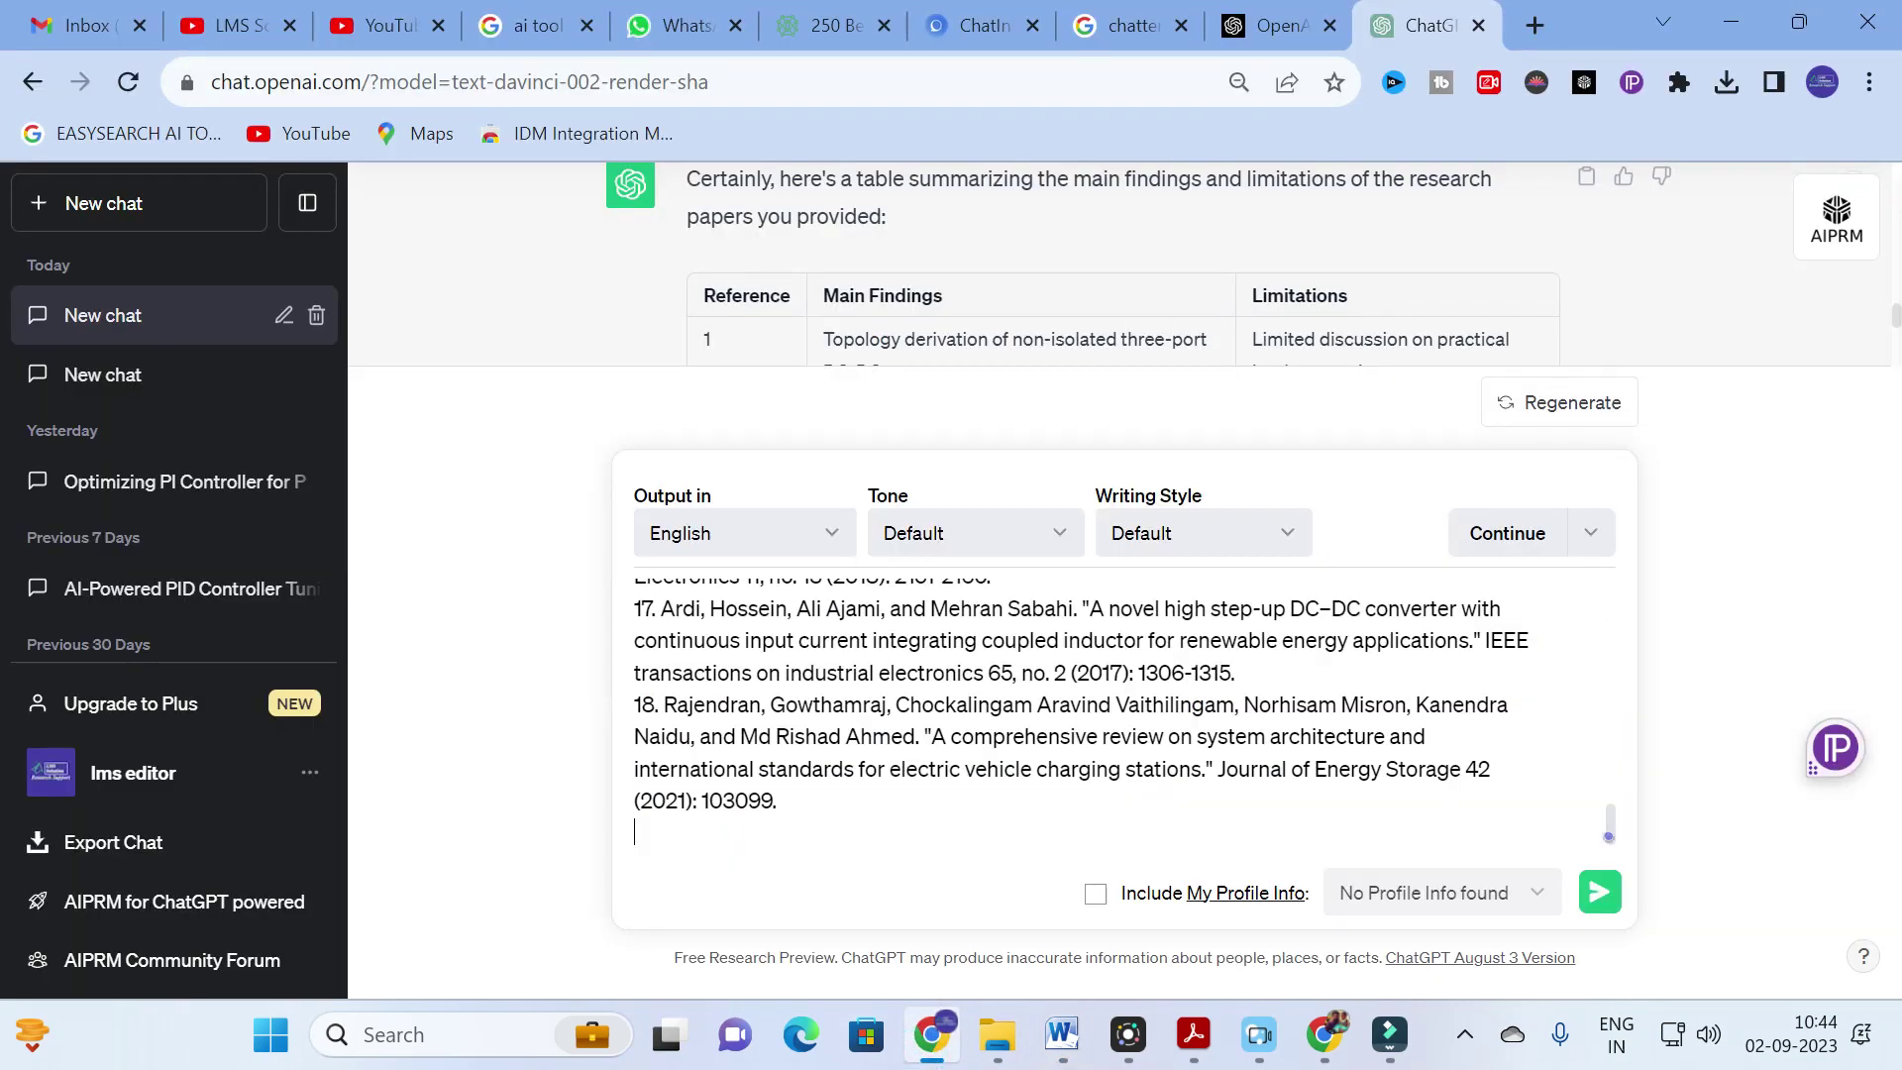
Step: Copy the revised table prompt with the "highlights" column from Document1 below reference 18 in the ChatGPT message and send it
mouse_move(1082, 1058)
left_click(1238, 950)
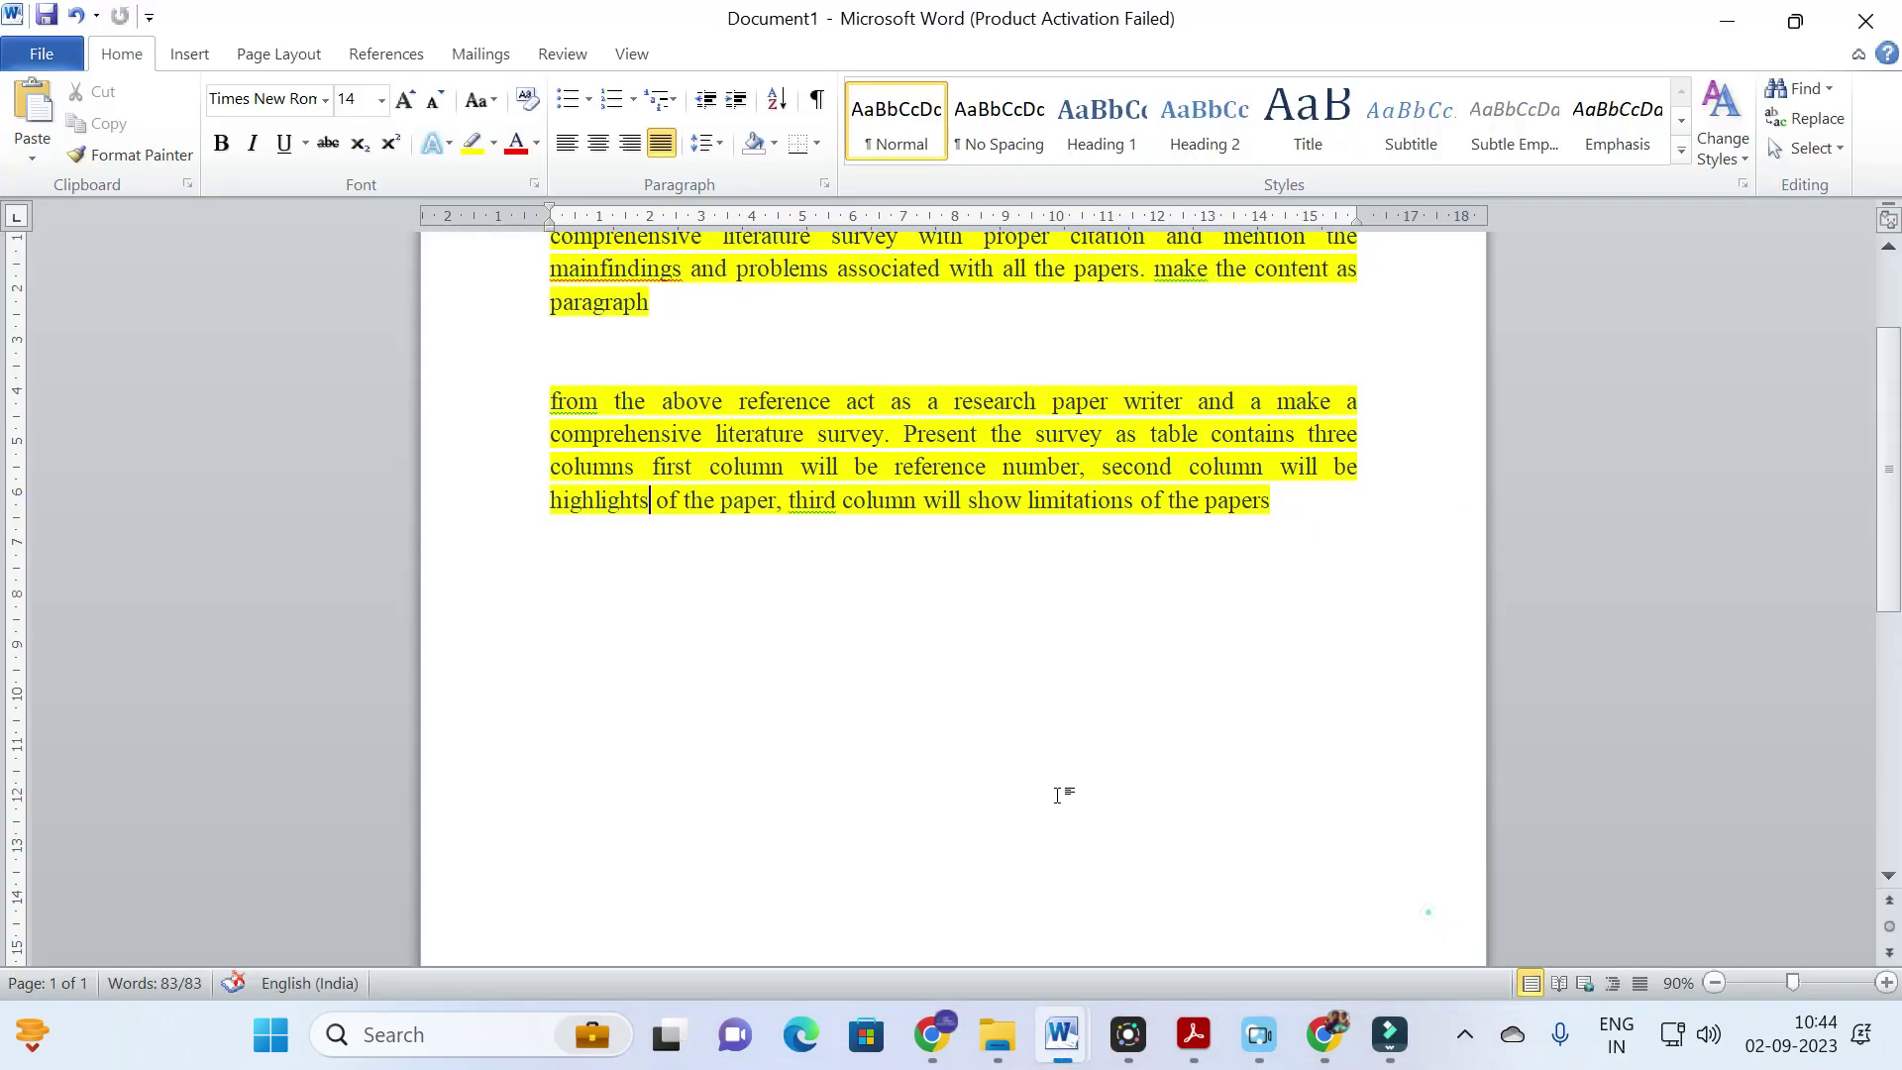
left_click_drag(558, 401, 1291, 552)
key("ctrl+c")
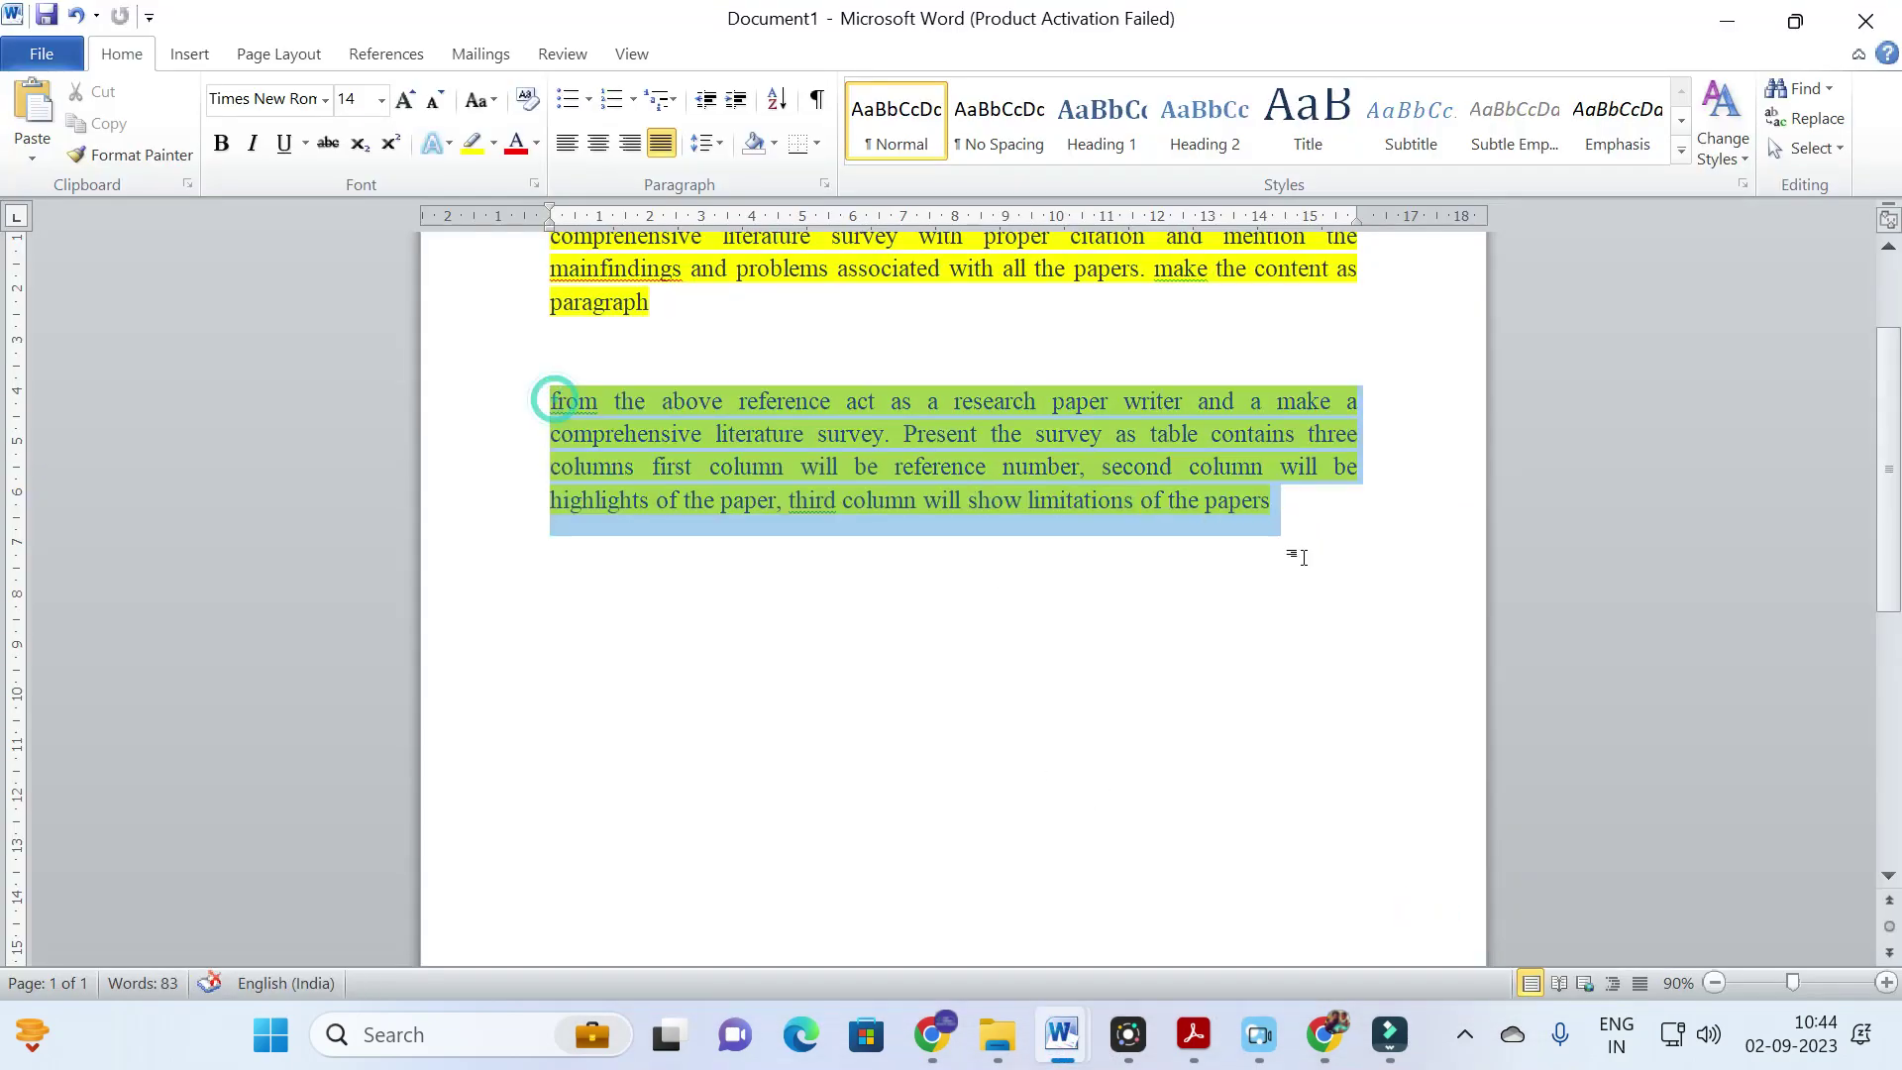
left_click(927, 1045)
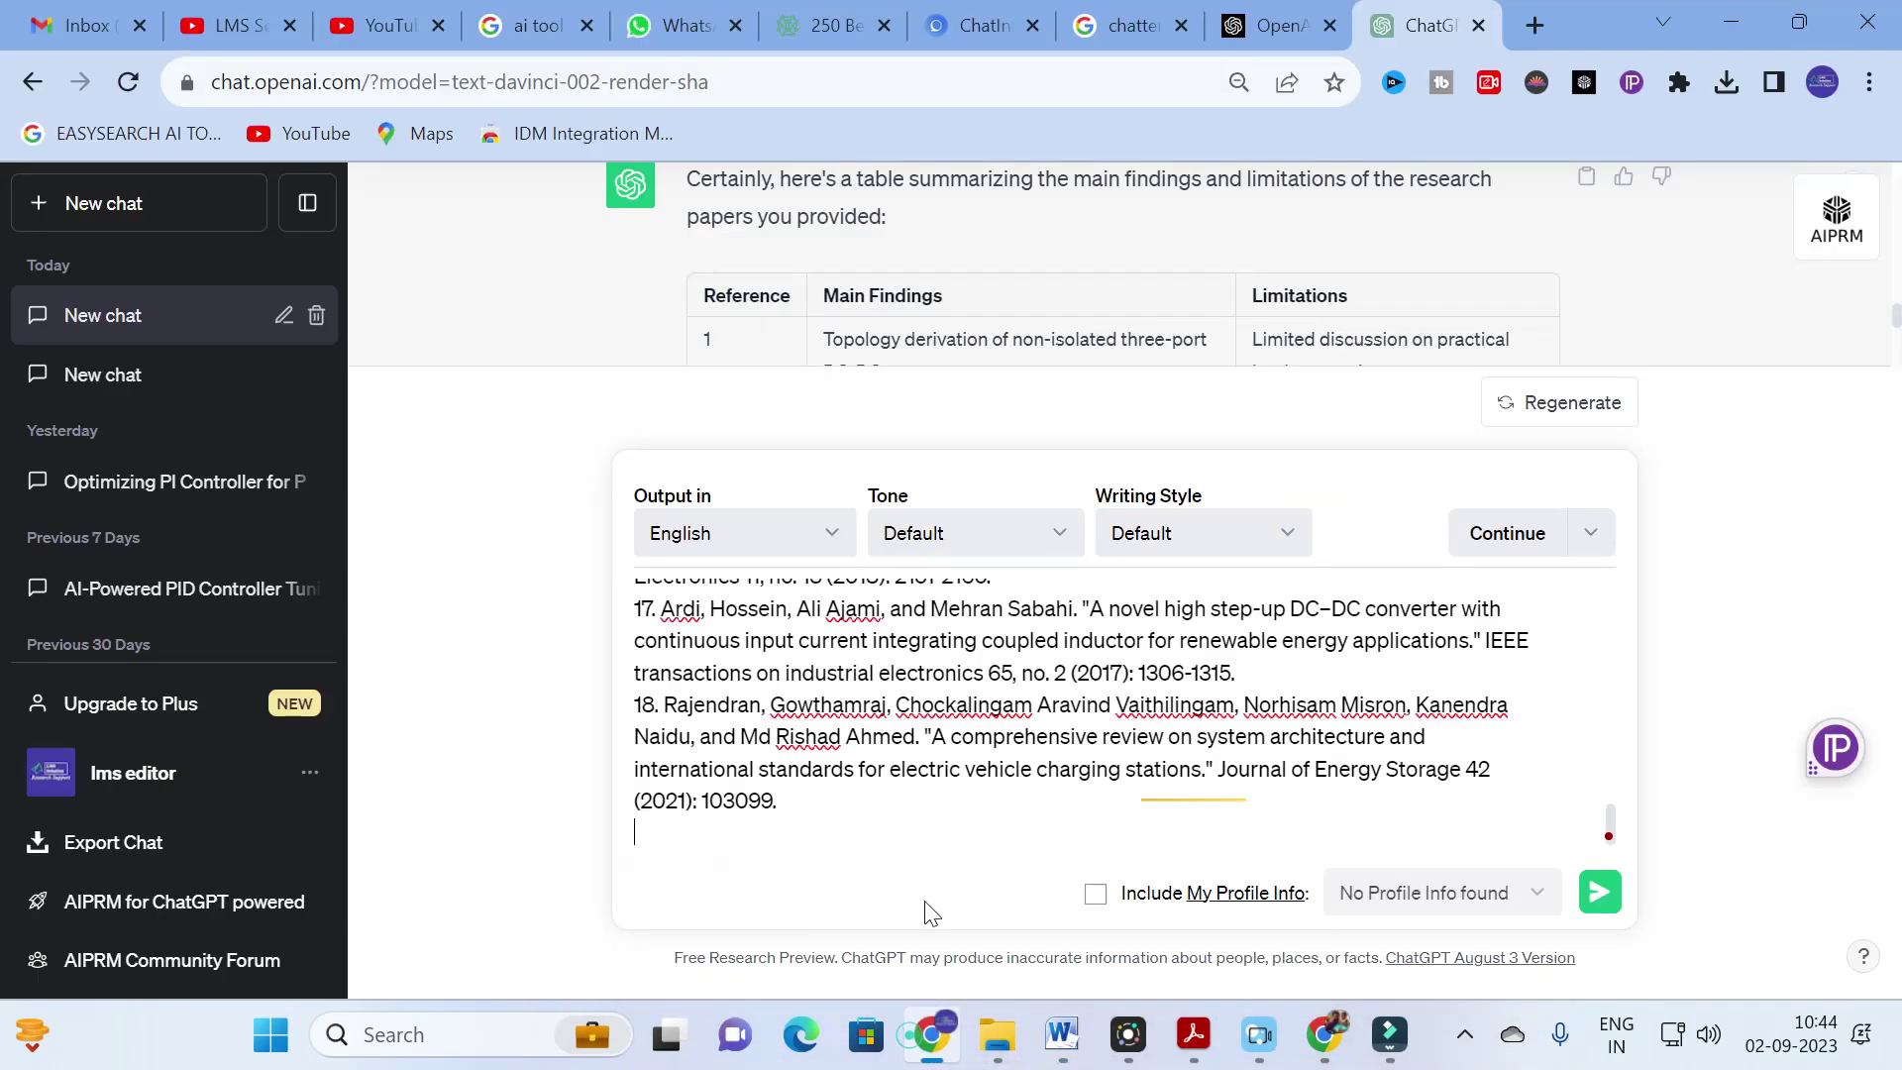
key("ctrl+v")
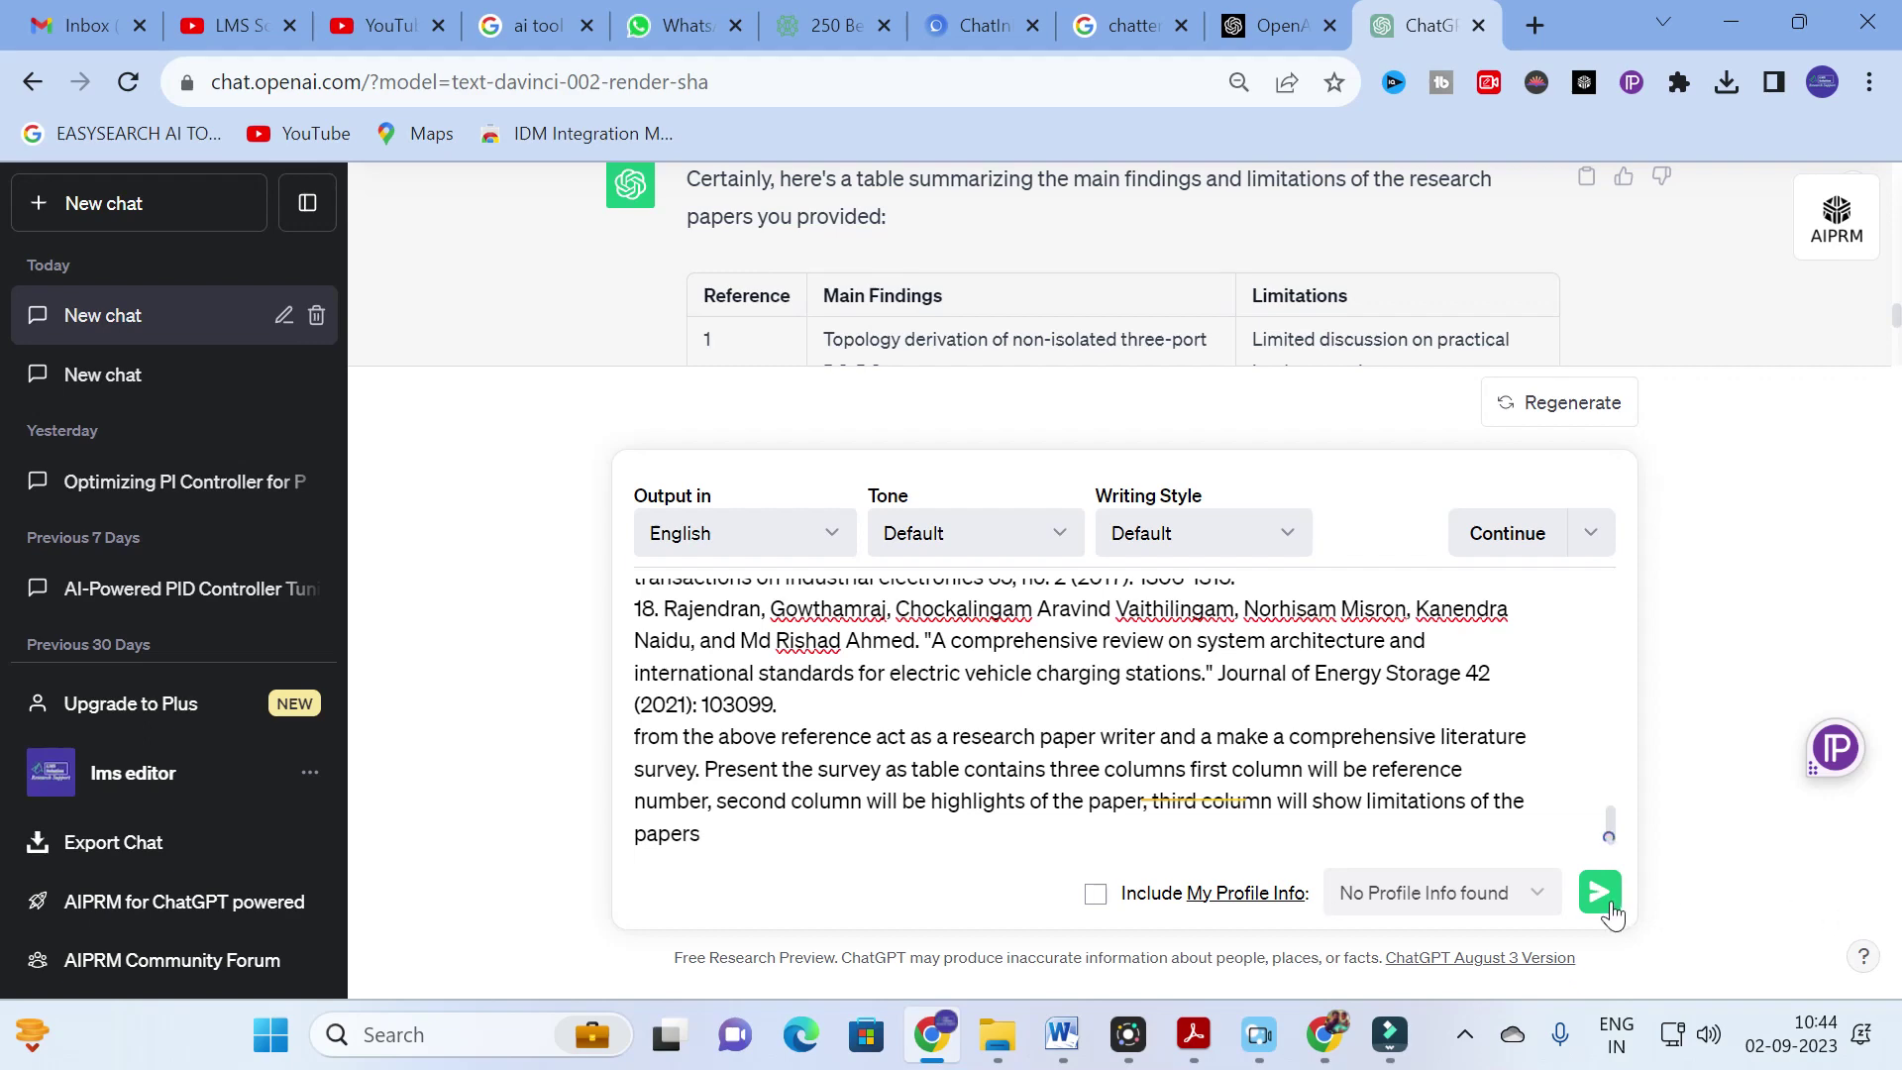
left_click(1600, 892)
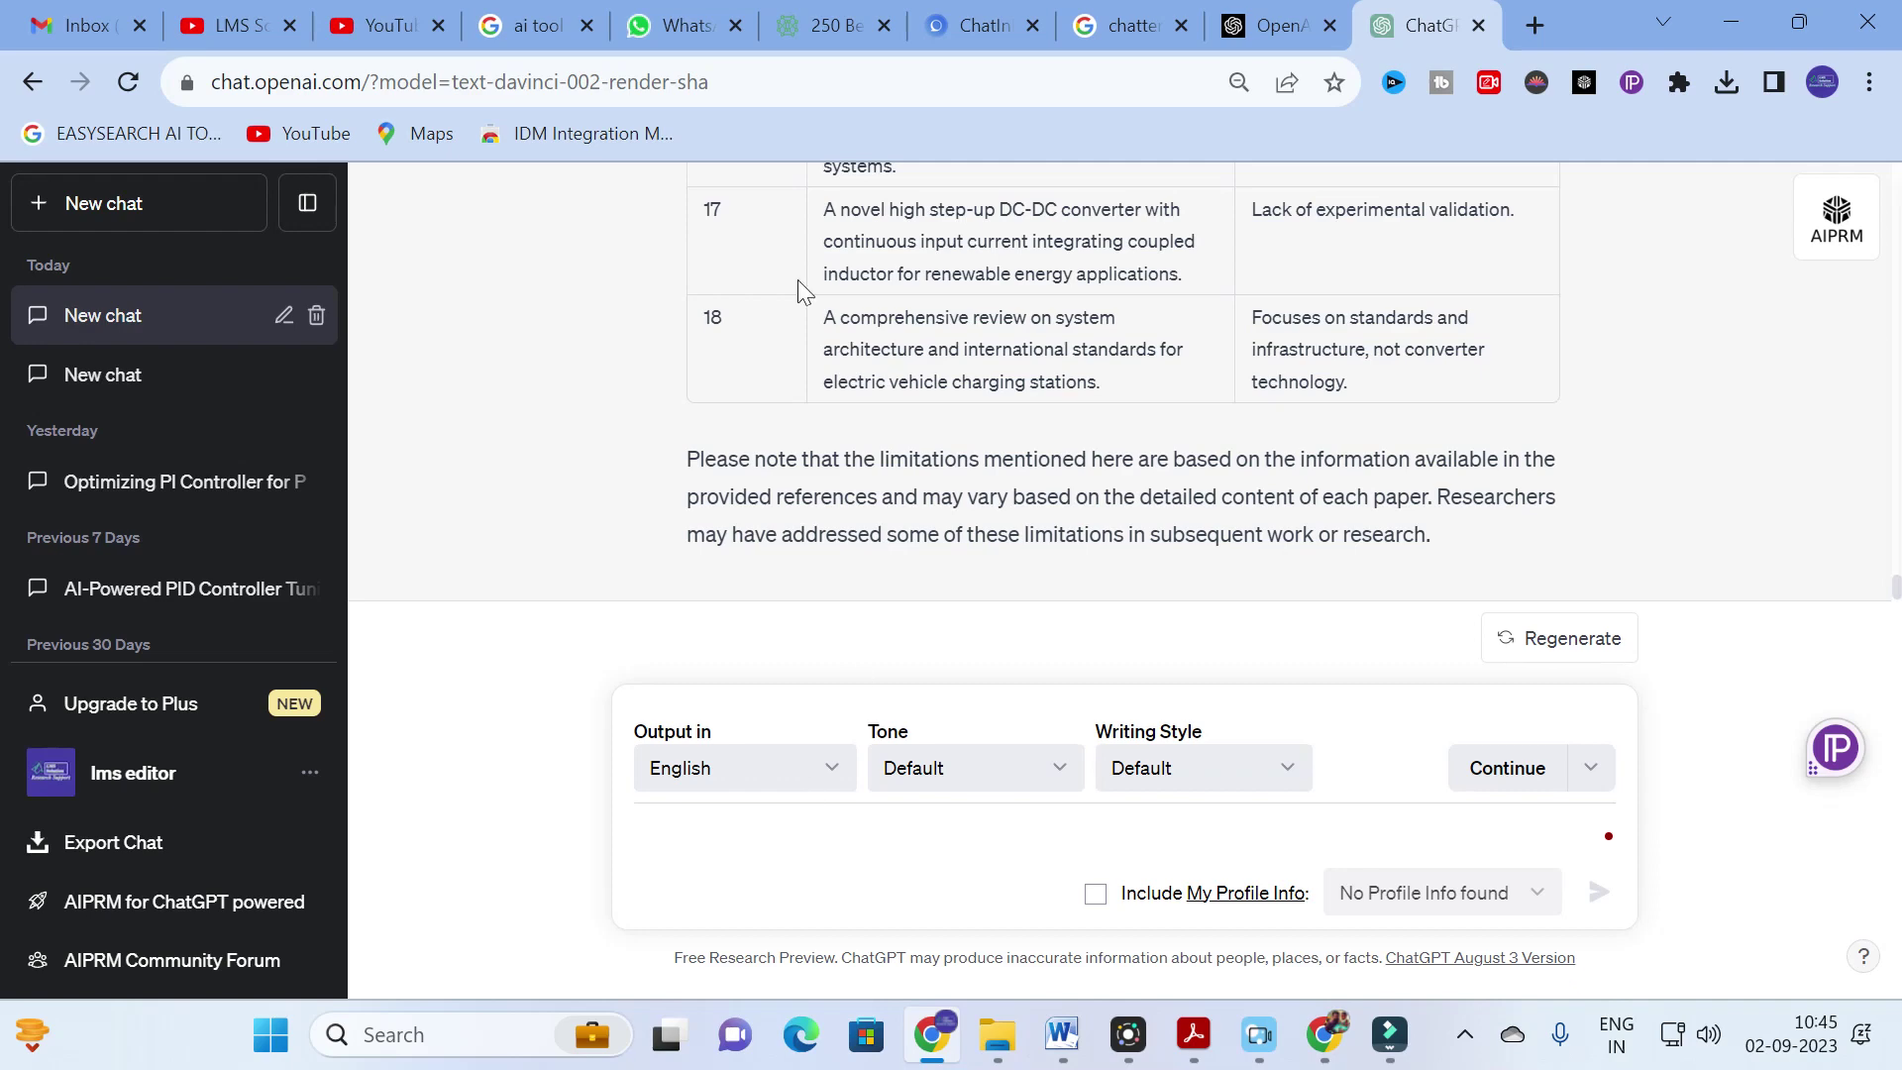
Step: In Document1 in Word, replace "highlights" with "advantages" in the table prompt's description of the second column
scroll(917, 364, "up", 4)
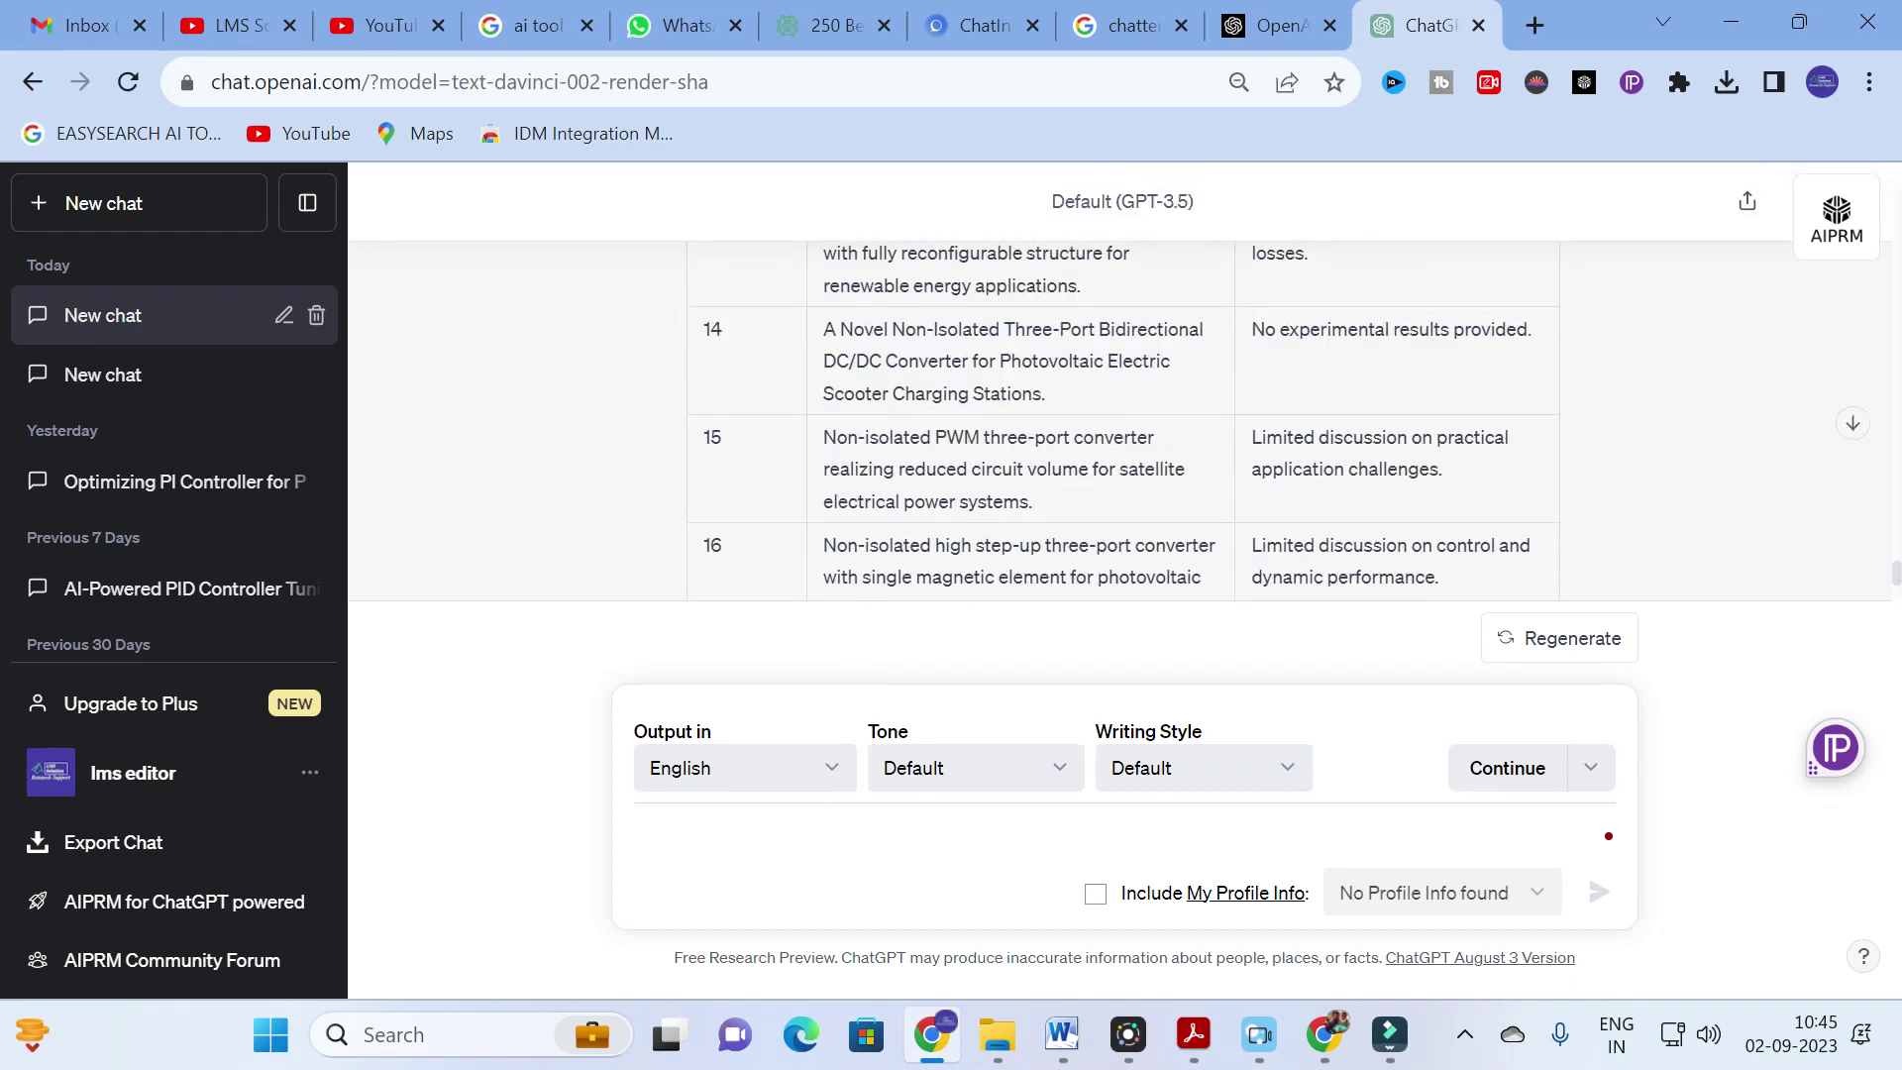
scroll(1122, 416, "down", 5)
mouse_move(1079, 1040)
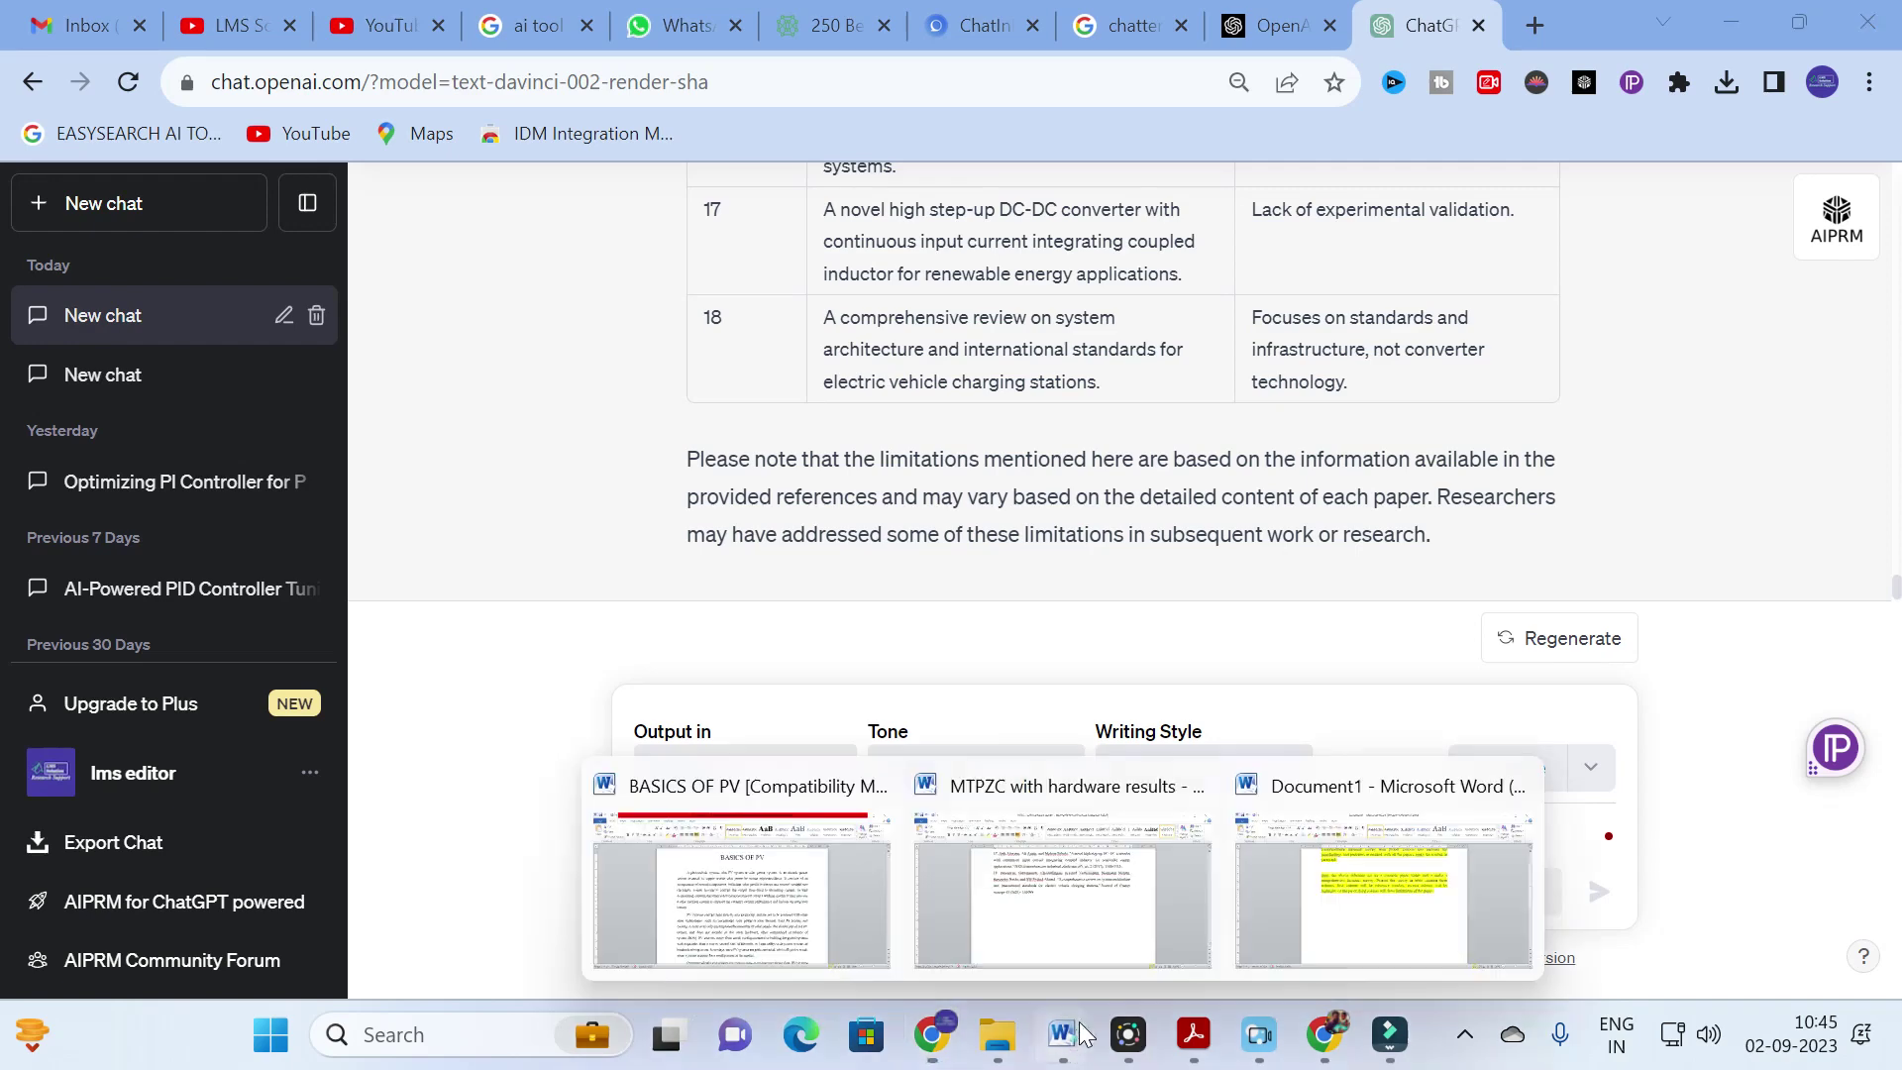
left_click(1345, 876)
left_click(1159, 463)
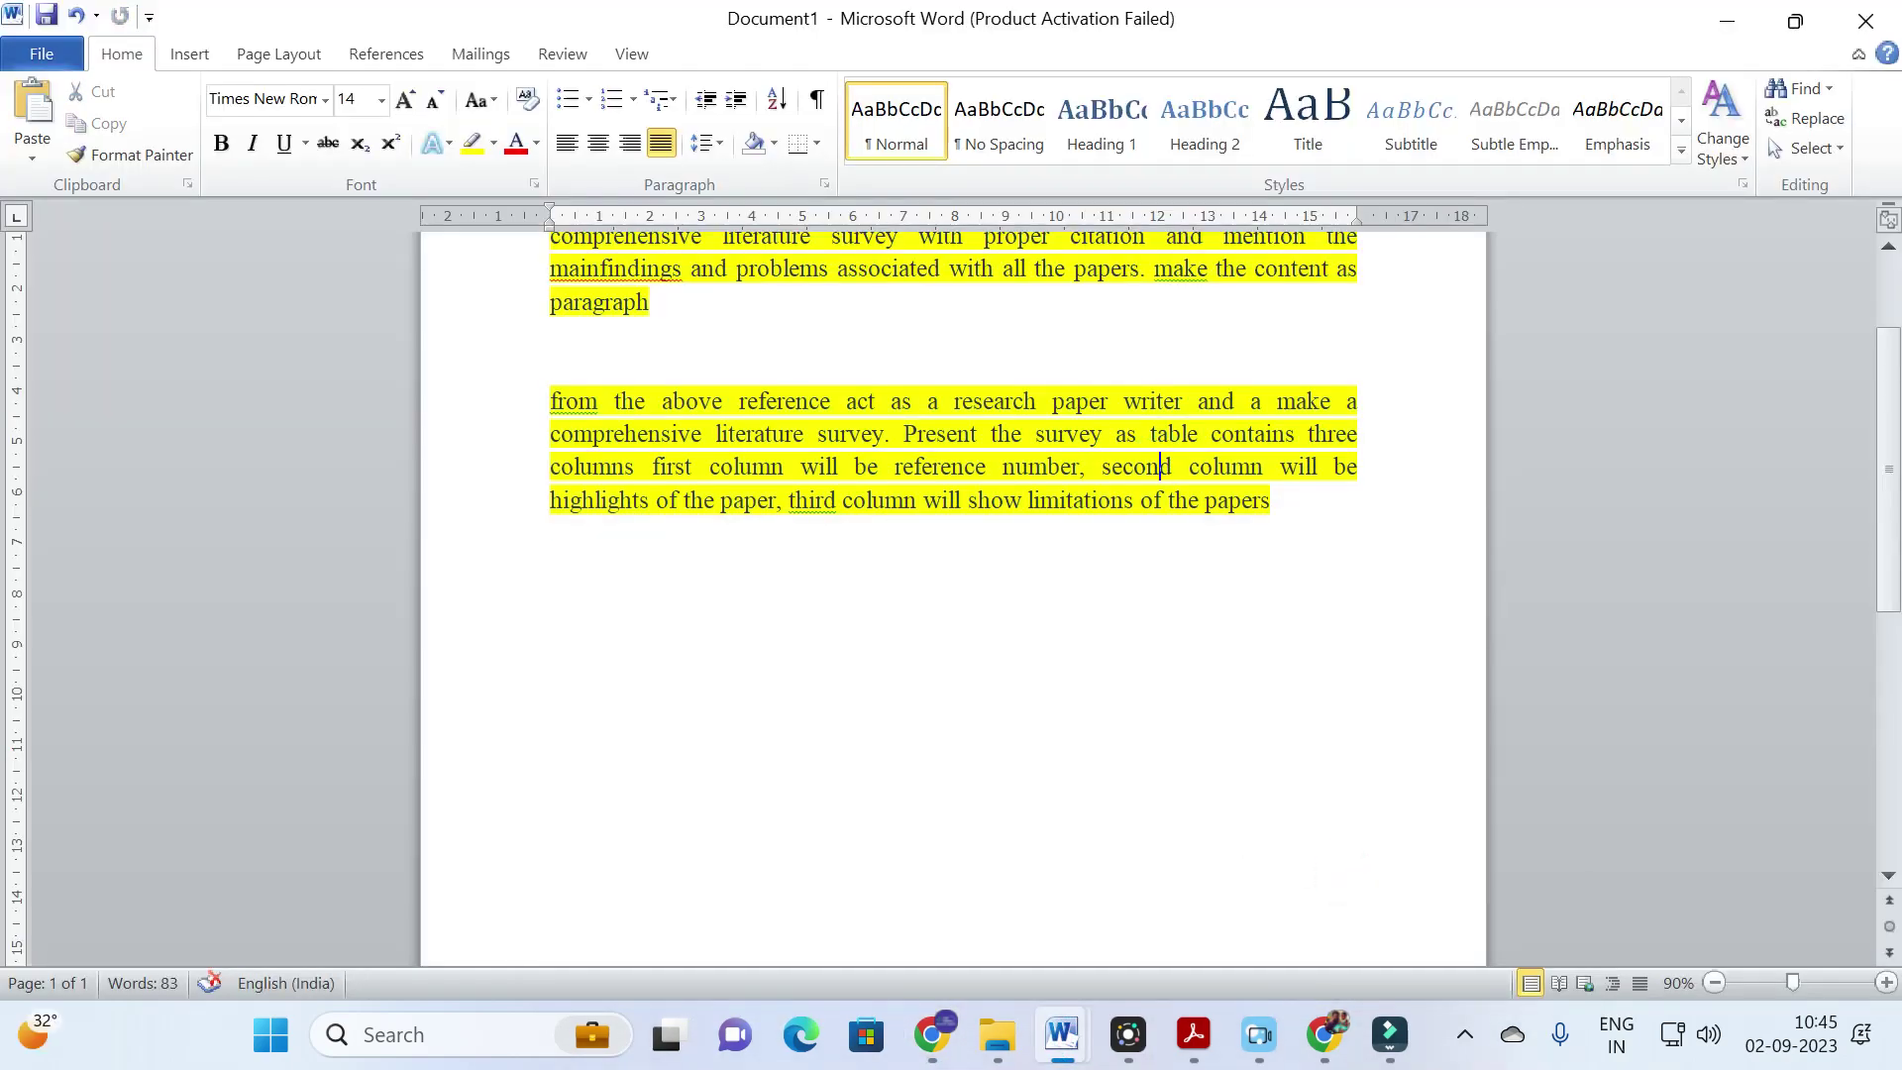
left_click_drag(551, 500, 649, 501)
type("advah of")
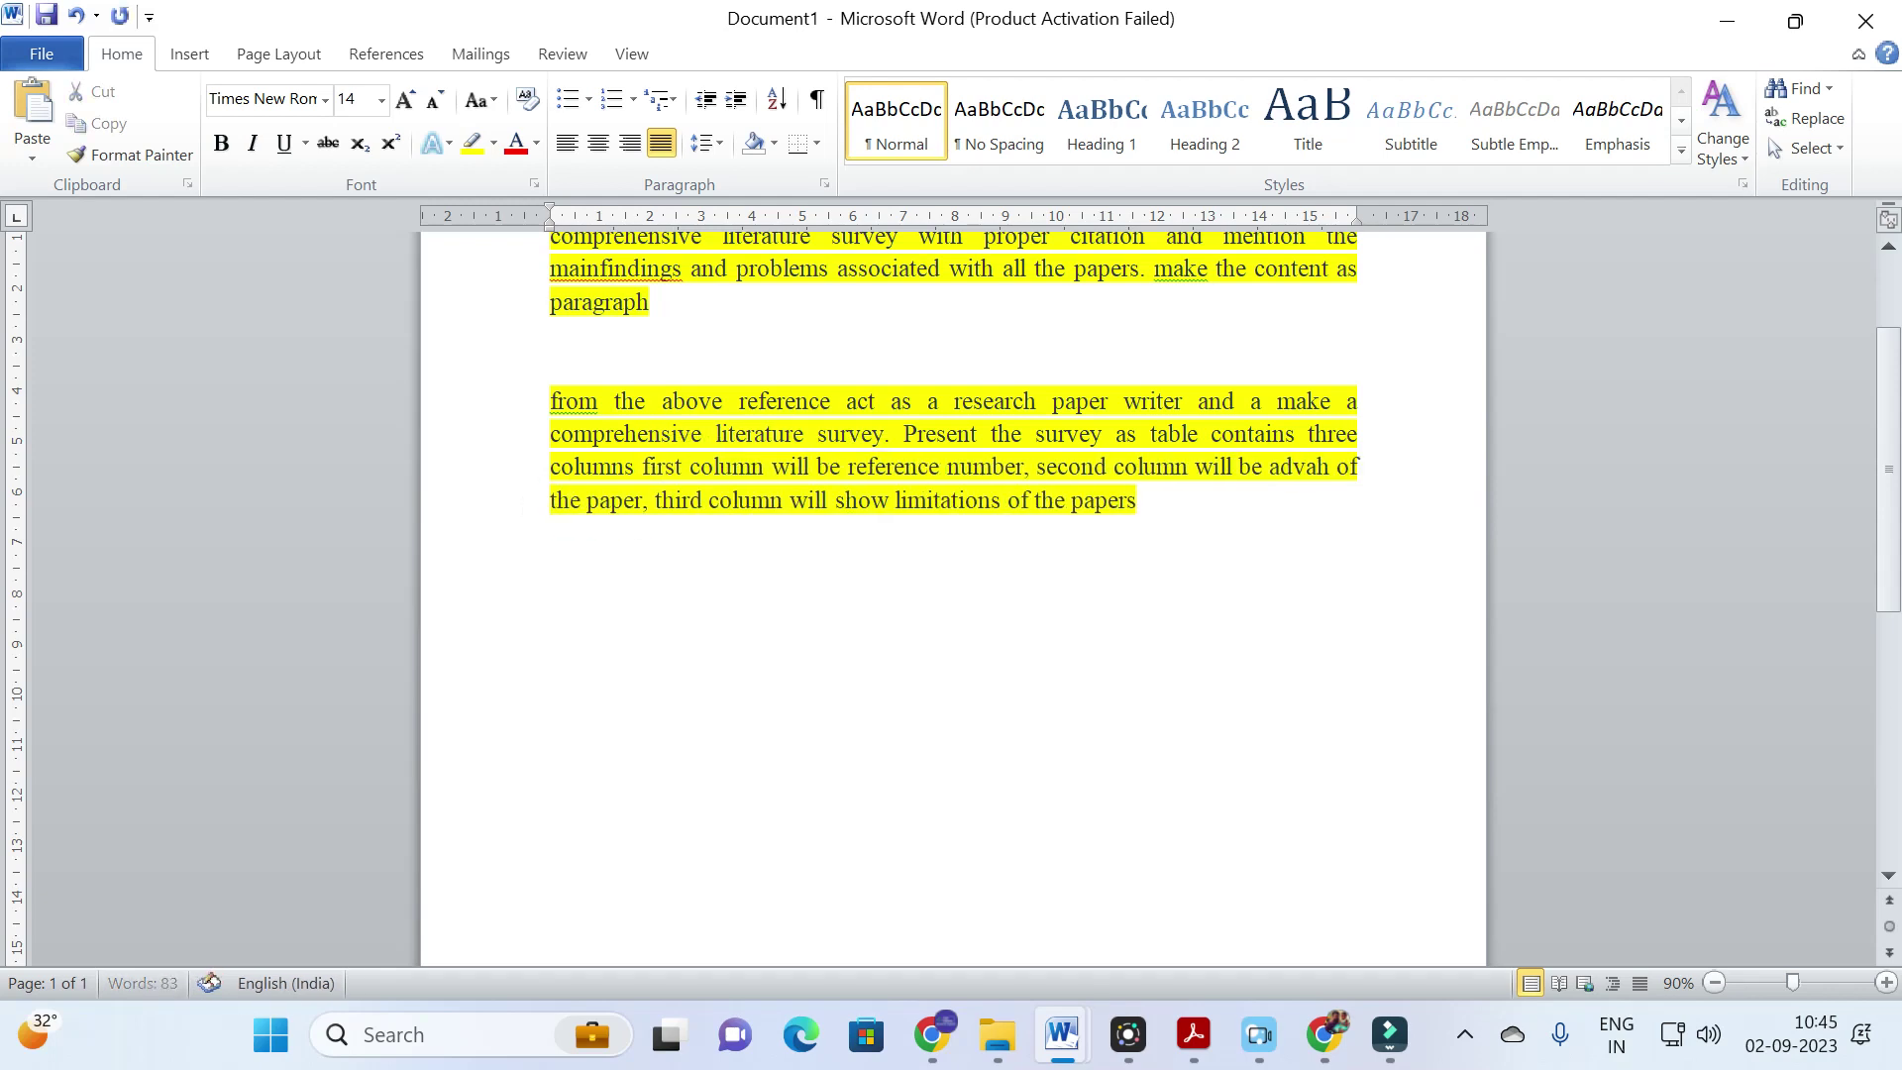
key("BackSpace")
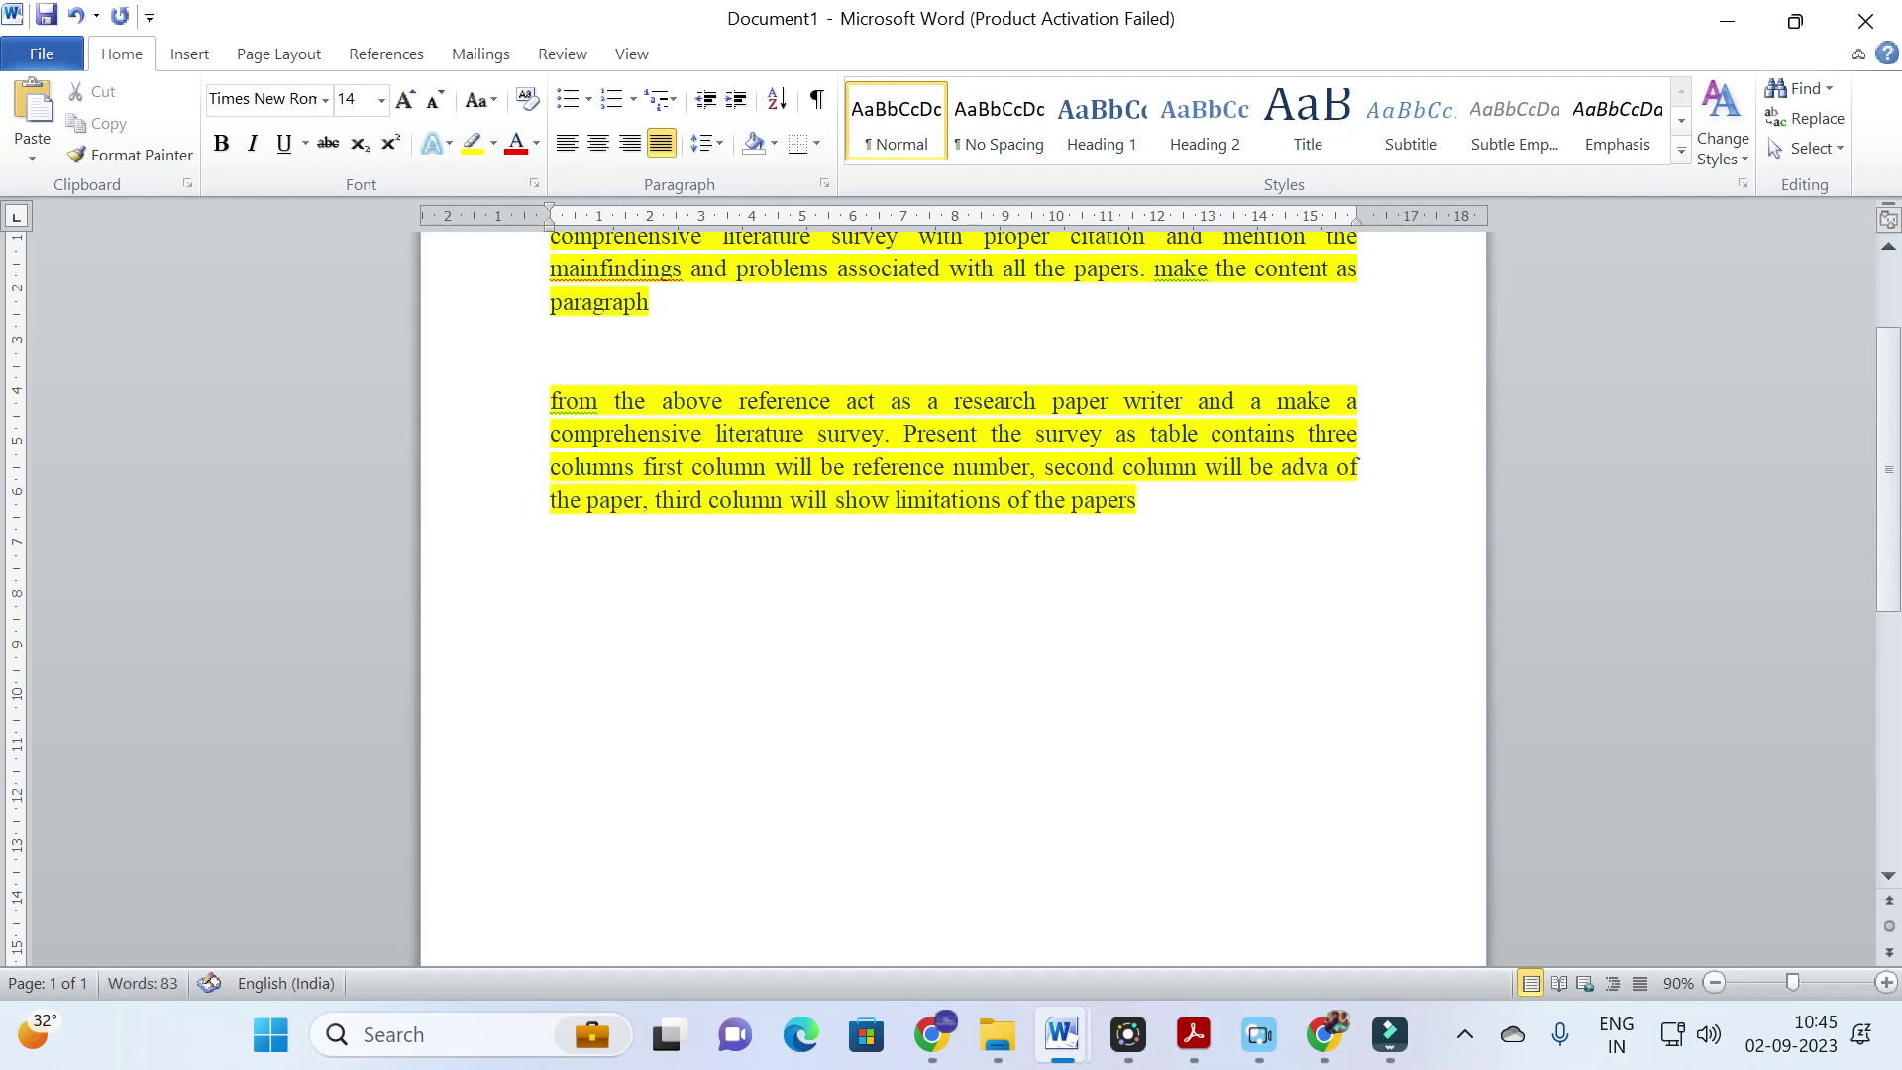
type("ntages of the paper, third column will show limitations of the papers")
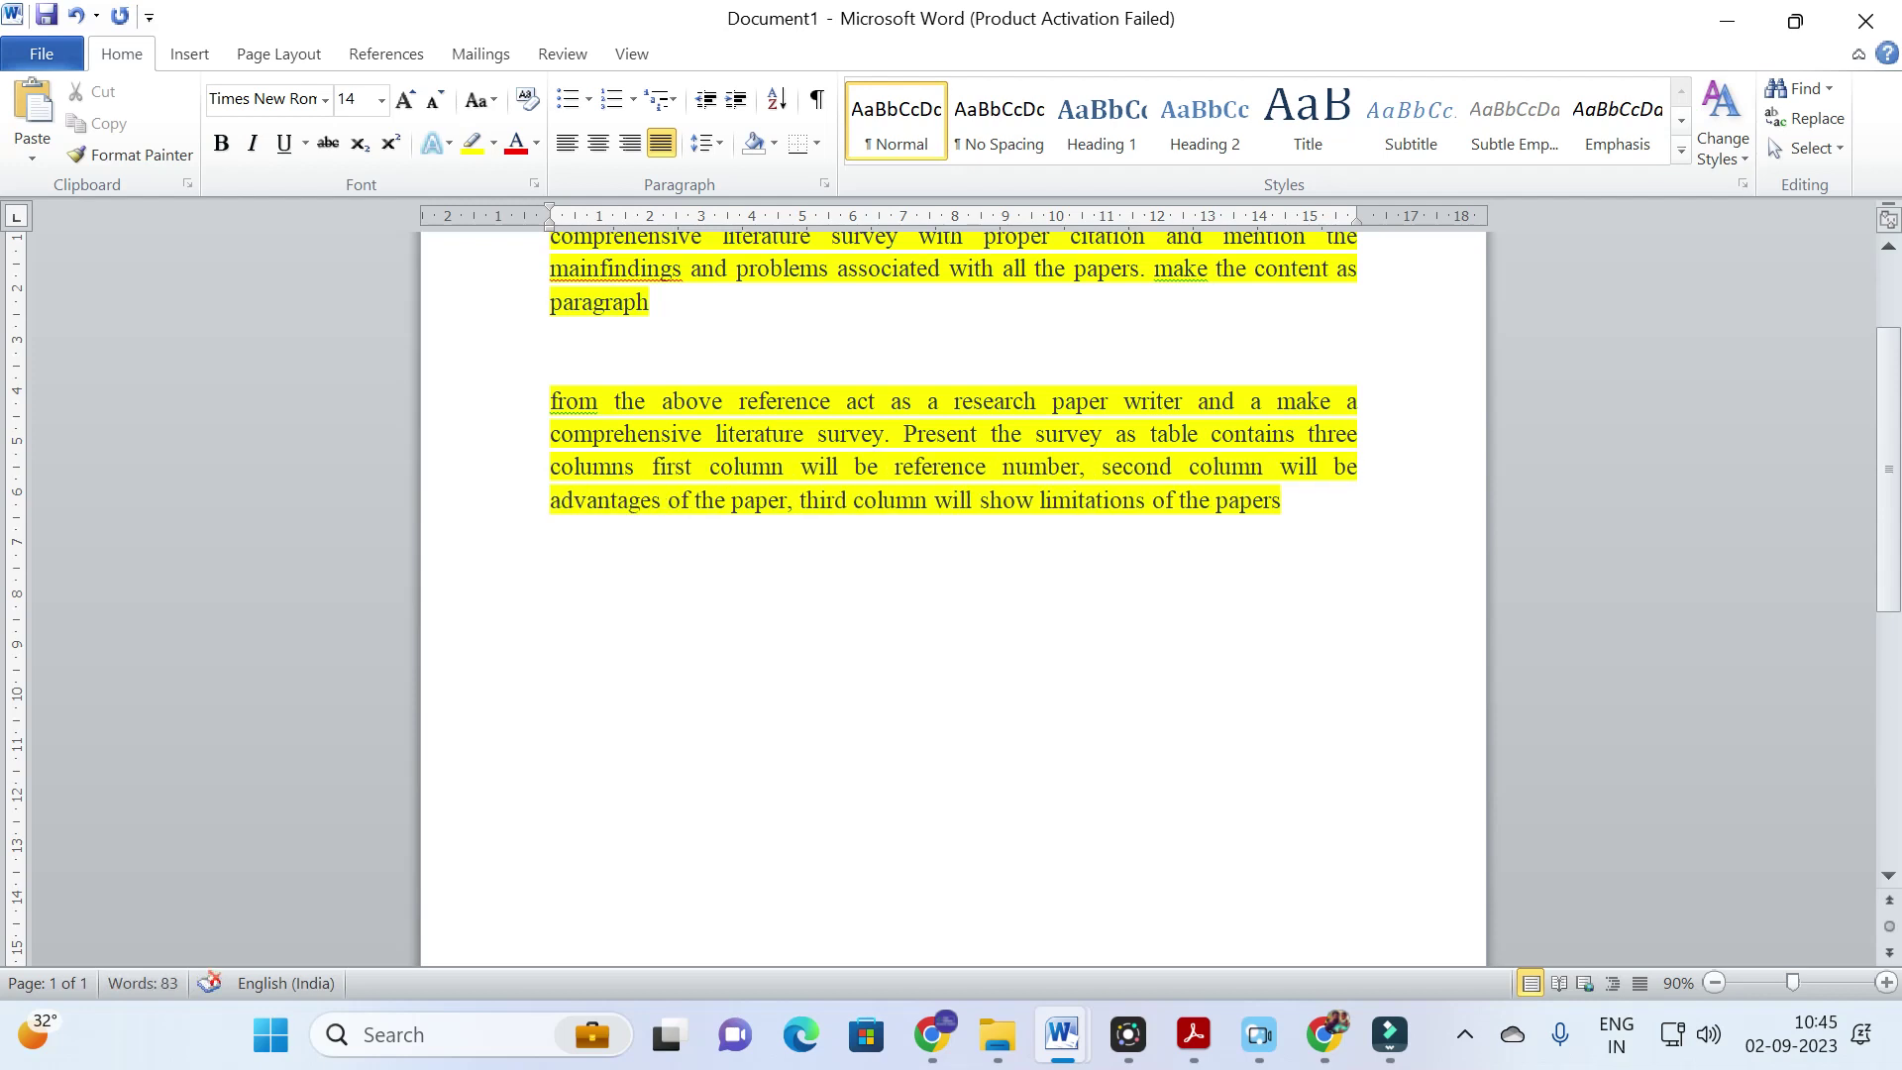
Step: Change "limitations" to "limitation" in the table prompt's description of the third column
left_click_drag(1039, 500, 1147, 500)
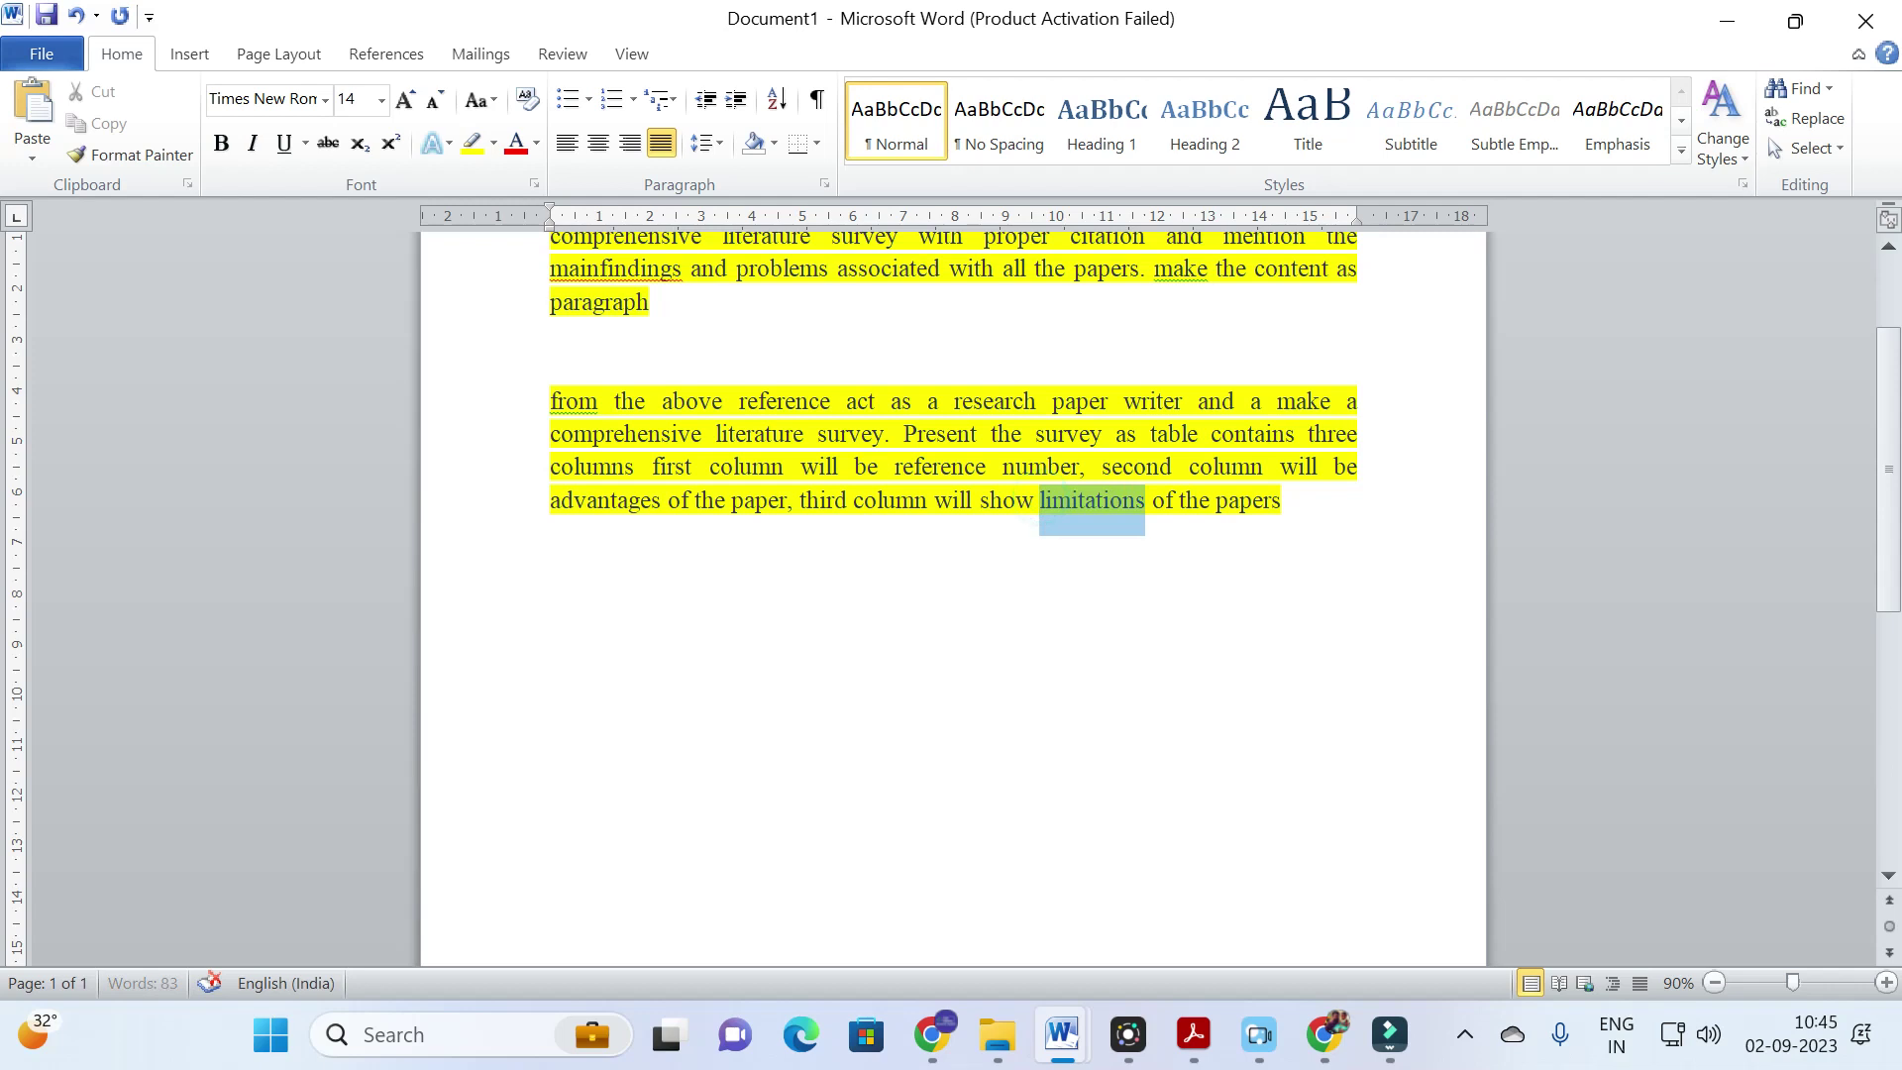
key("BackSpace")
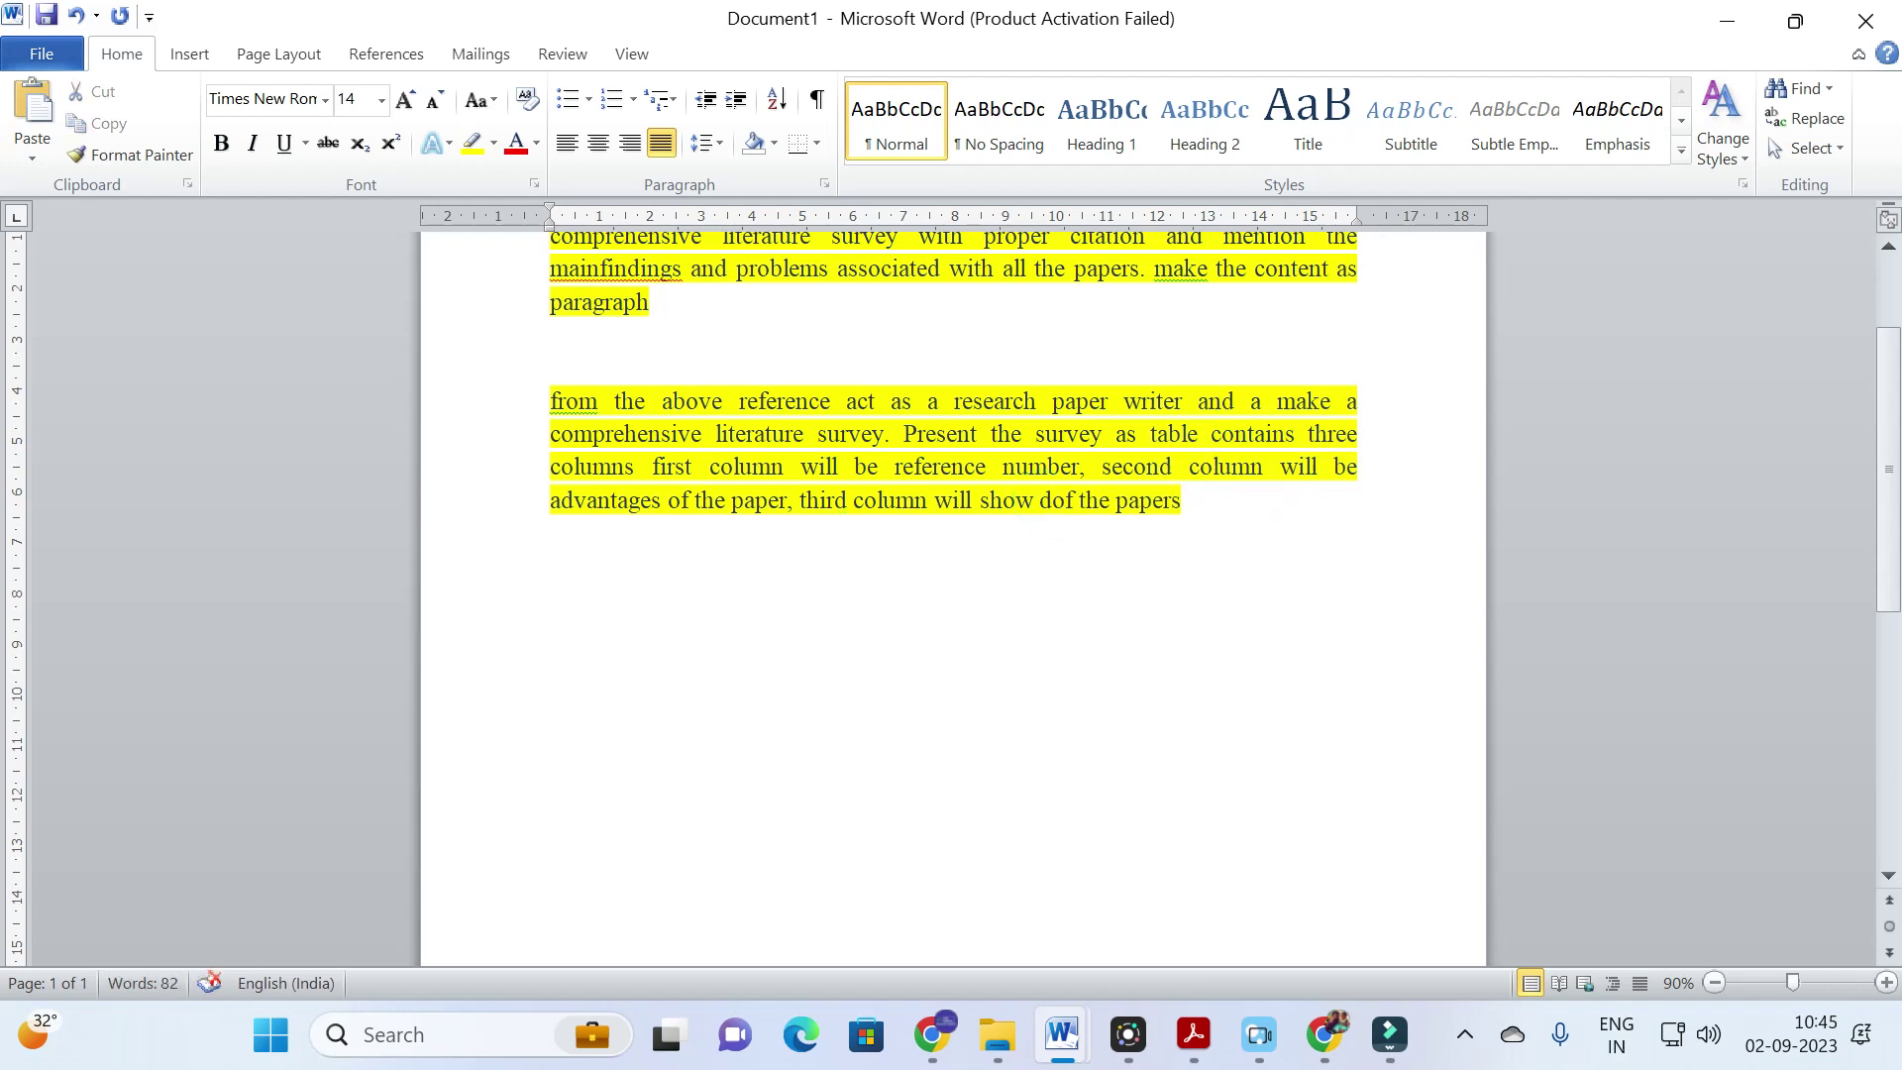
type("limitation")
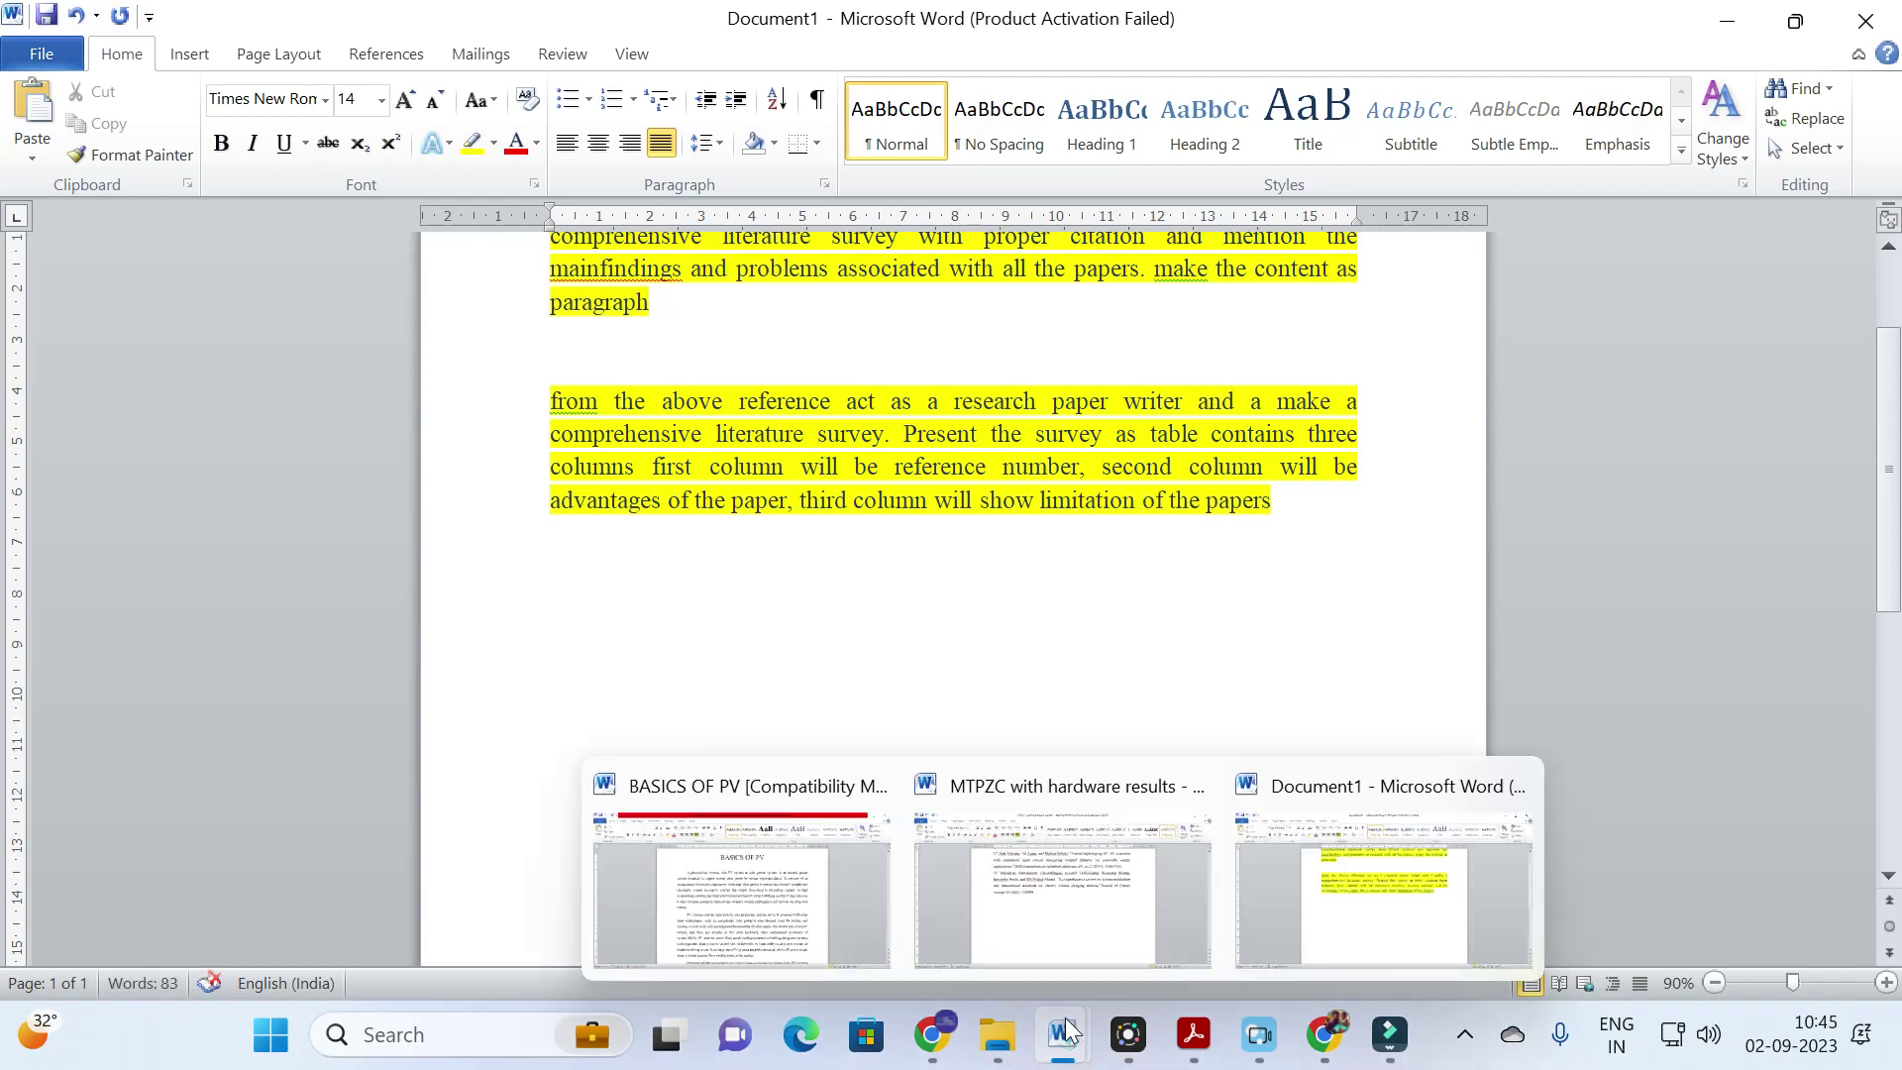
Step: Copy the full list of references 1 to 18 from the "MTPZC with hardware results" document into a new message in the same ChatGPT chat
left_click(1065, 872)
scroll(715, 364, "up", 10)
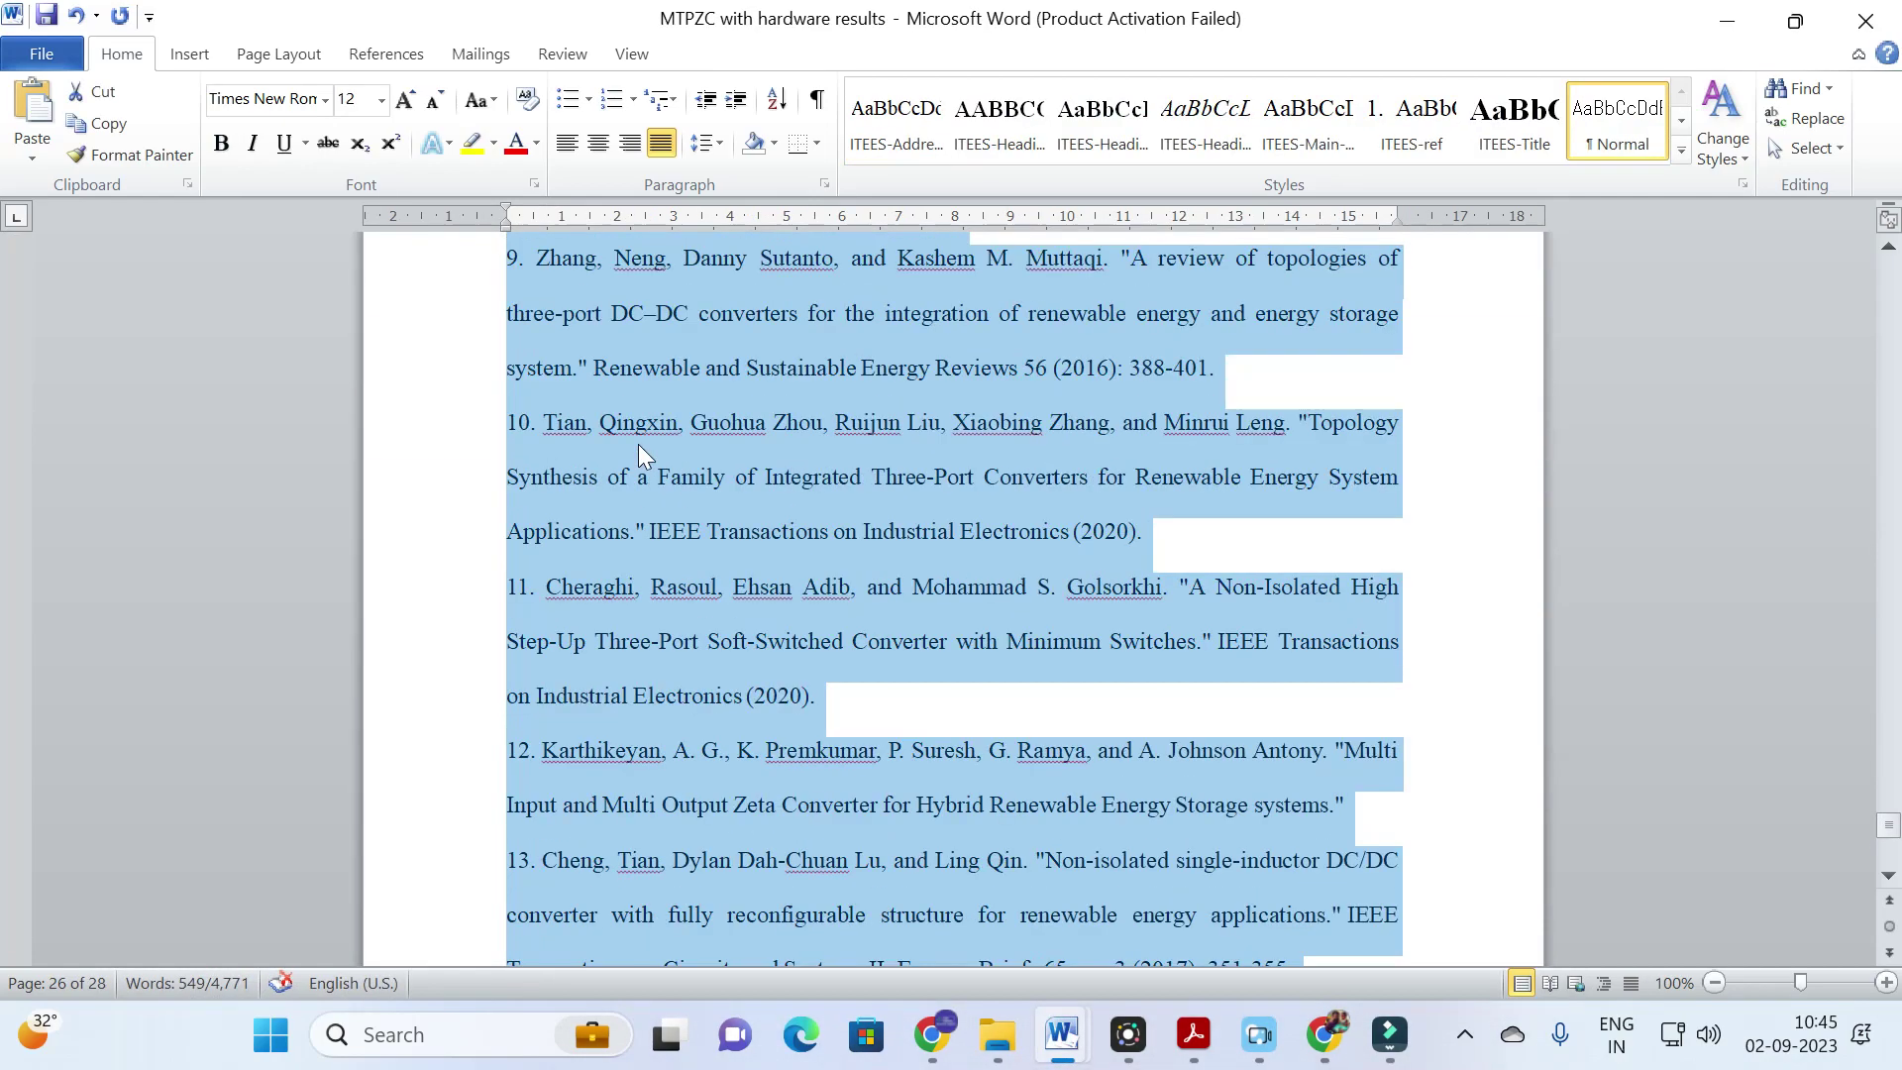
scroll(689, 519, "up", 10)
left_click_drag(510, 647, 773, 966)
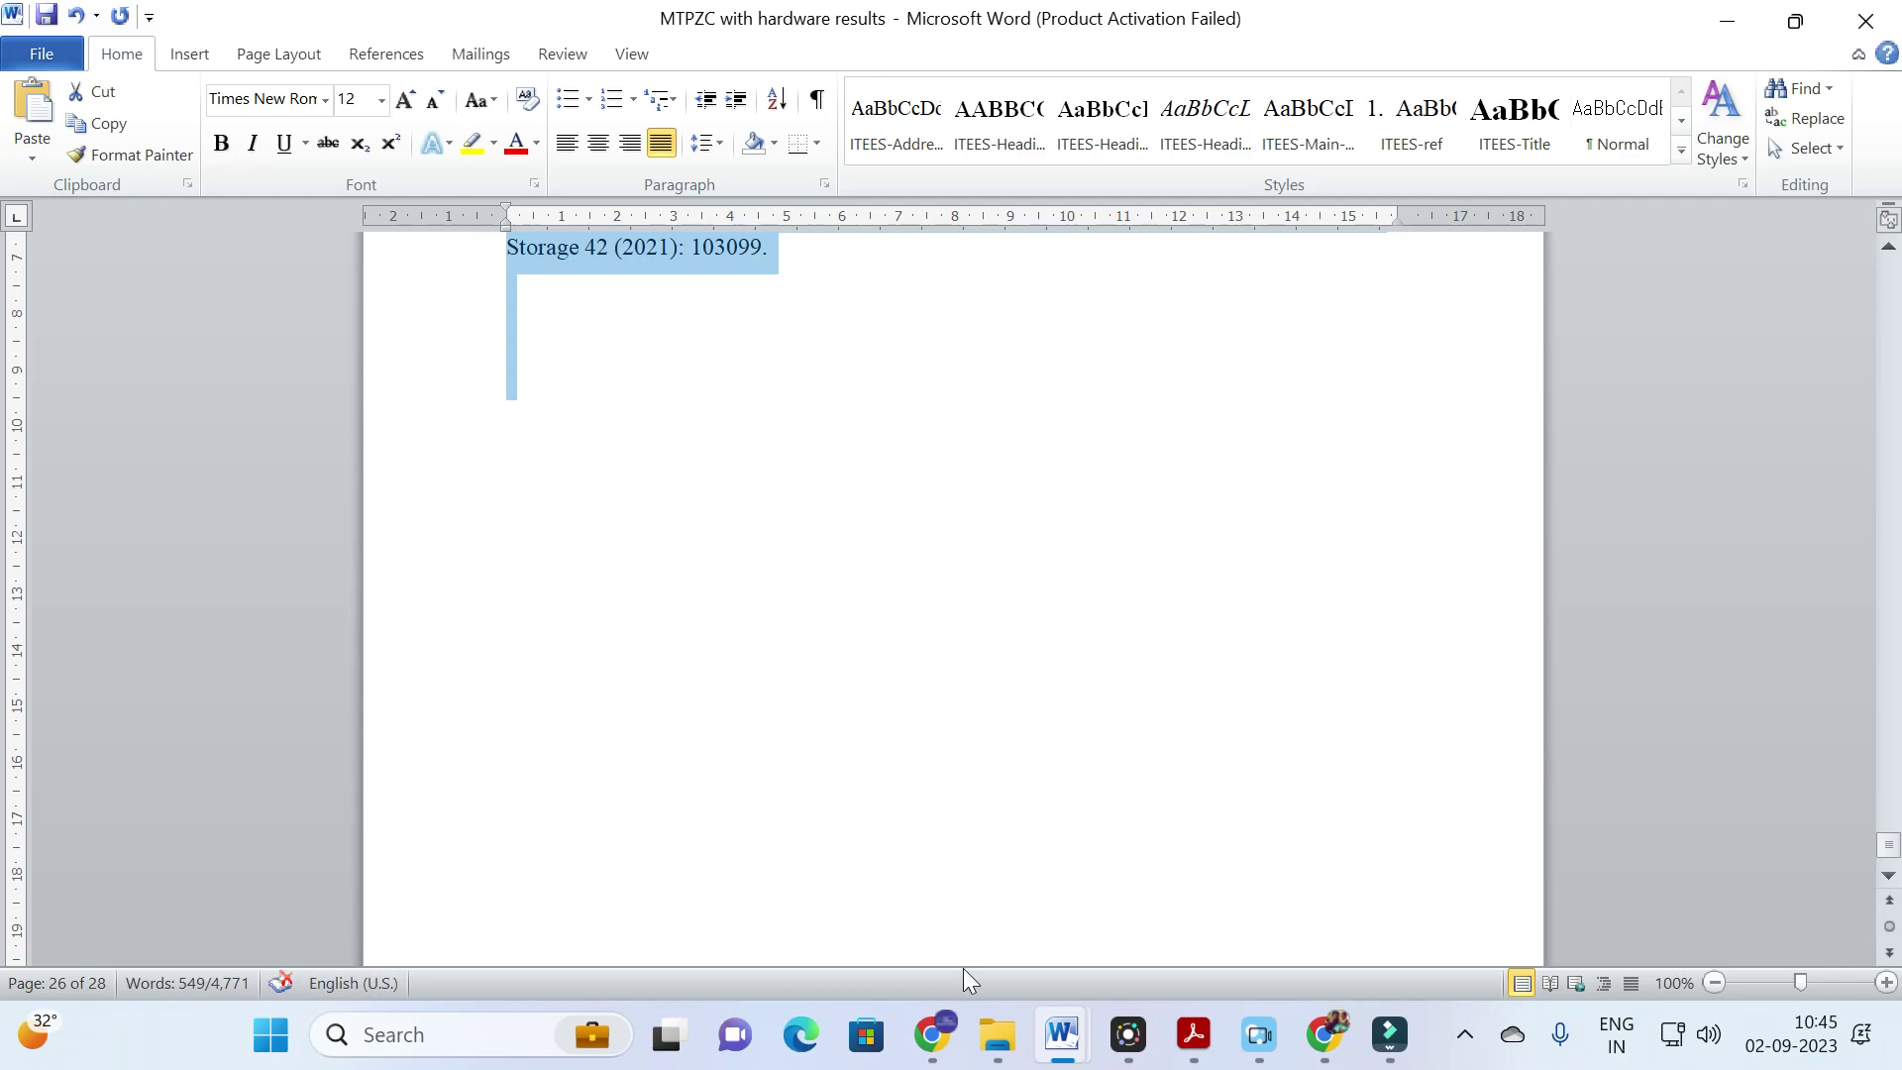
left_click(931, 1034)
left_click(758, 843)
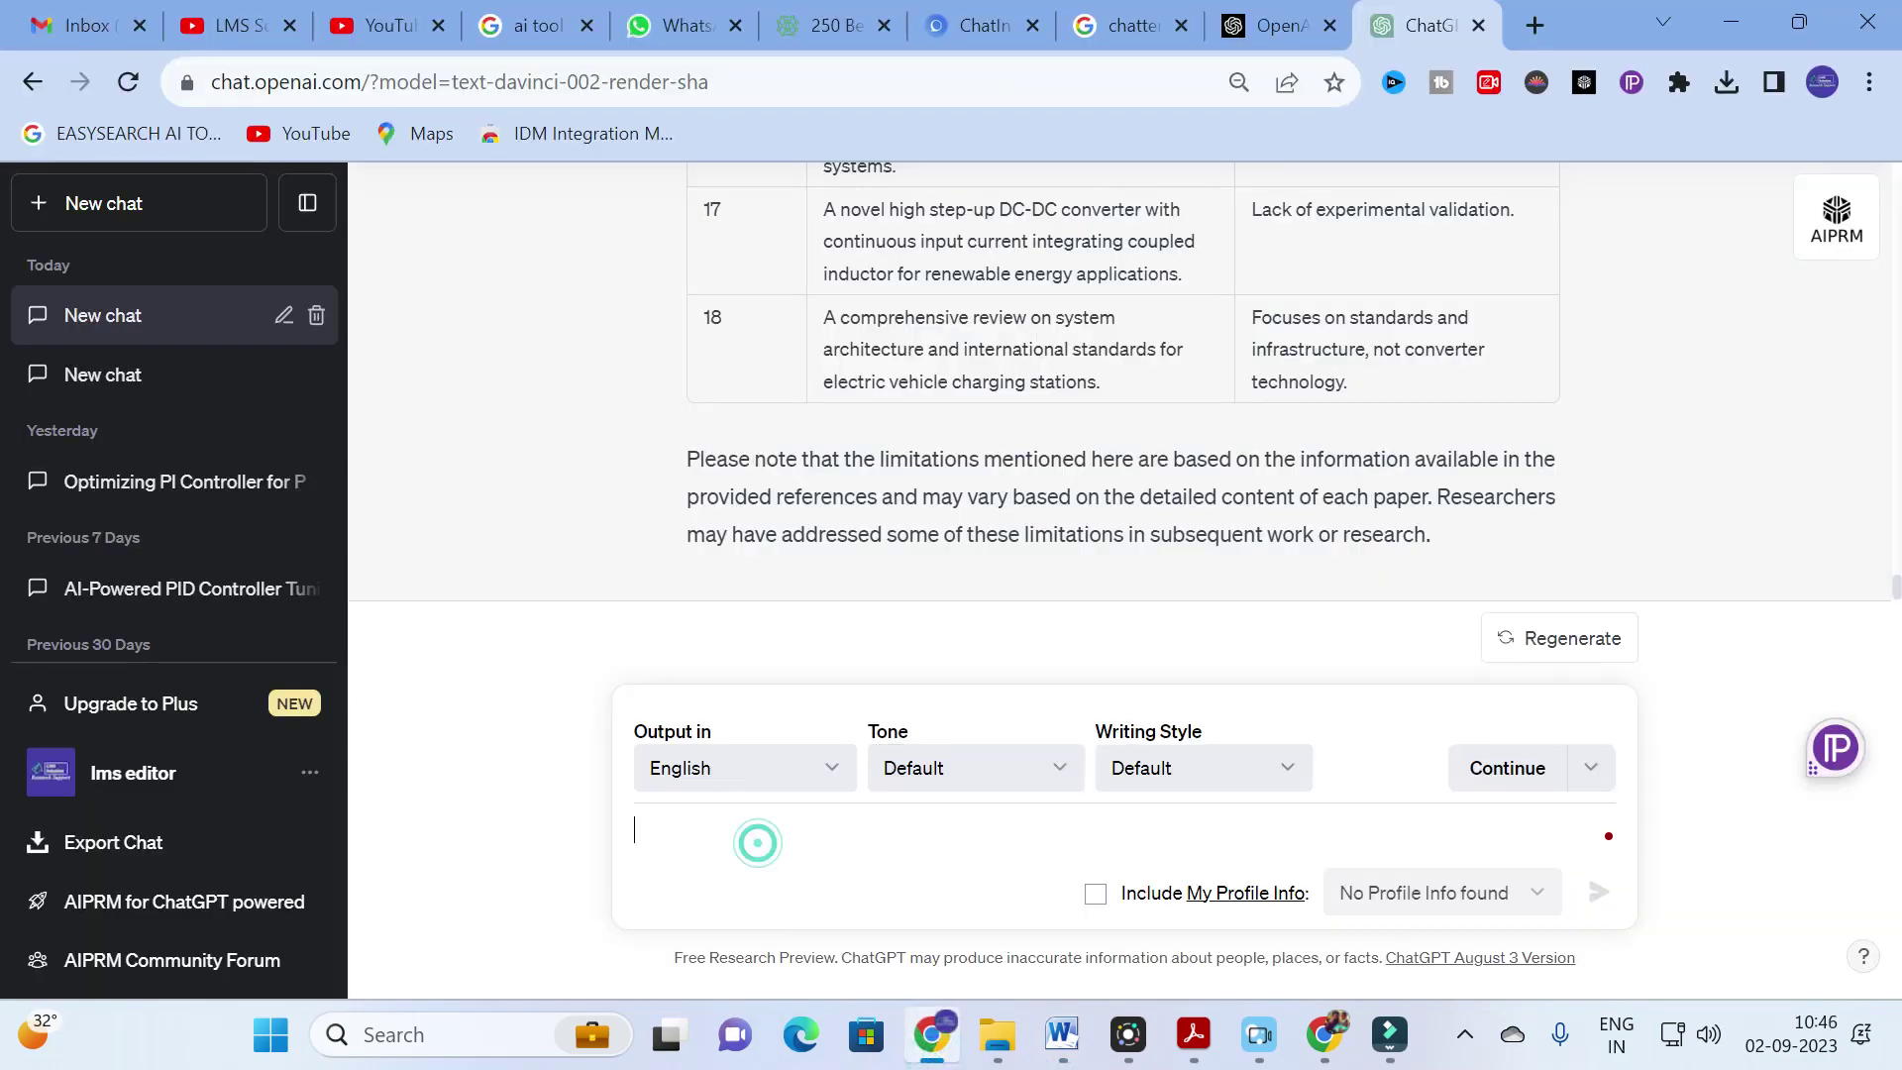
key("ctrl+v")
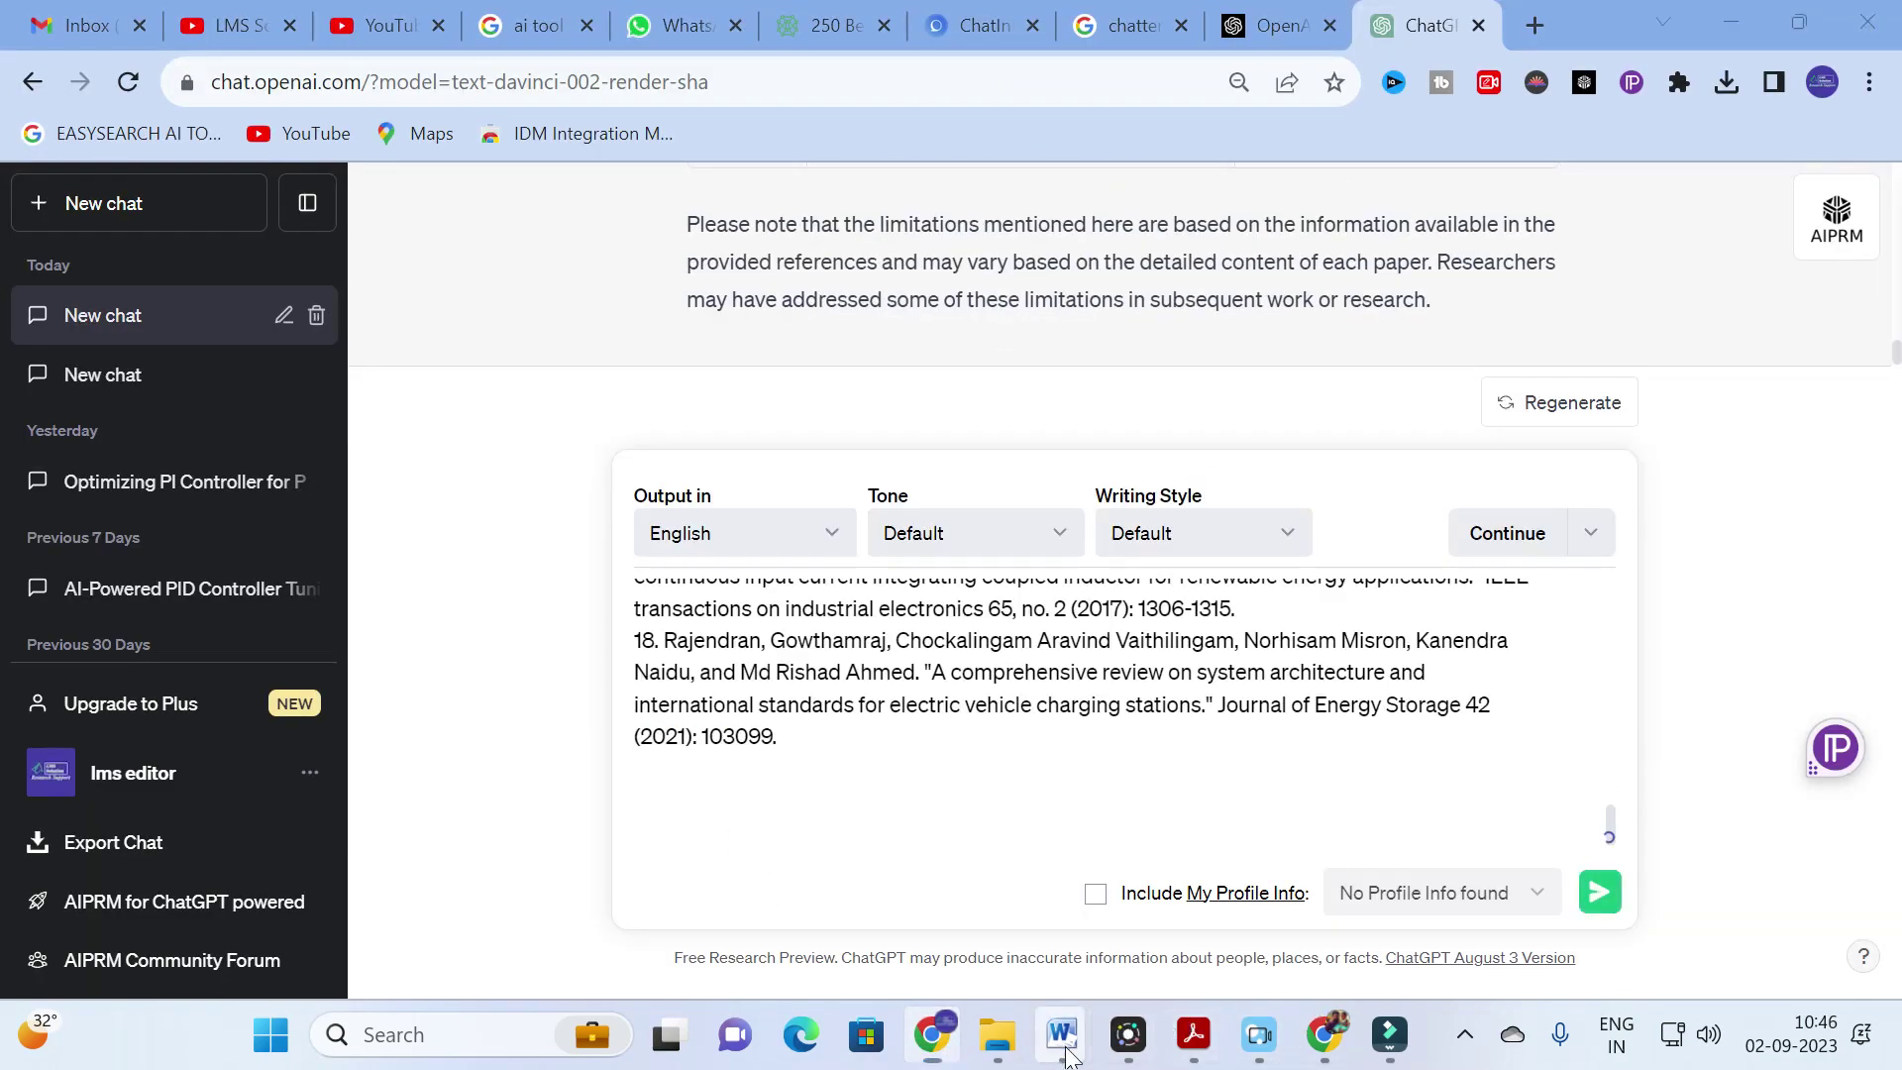
Step: Copy the table prompt with the "advantages" and "limitation" columns from Document1 below reference 18 in the ChatGPT message and send it
mouse_move(1067, 1058)
left_click(1375, 904)
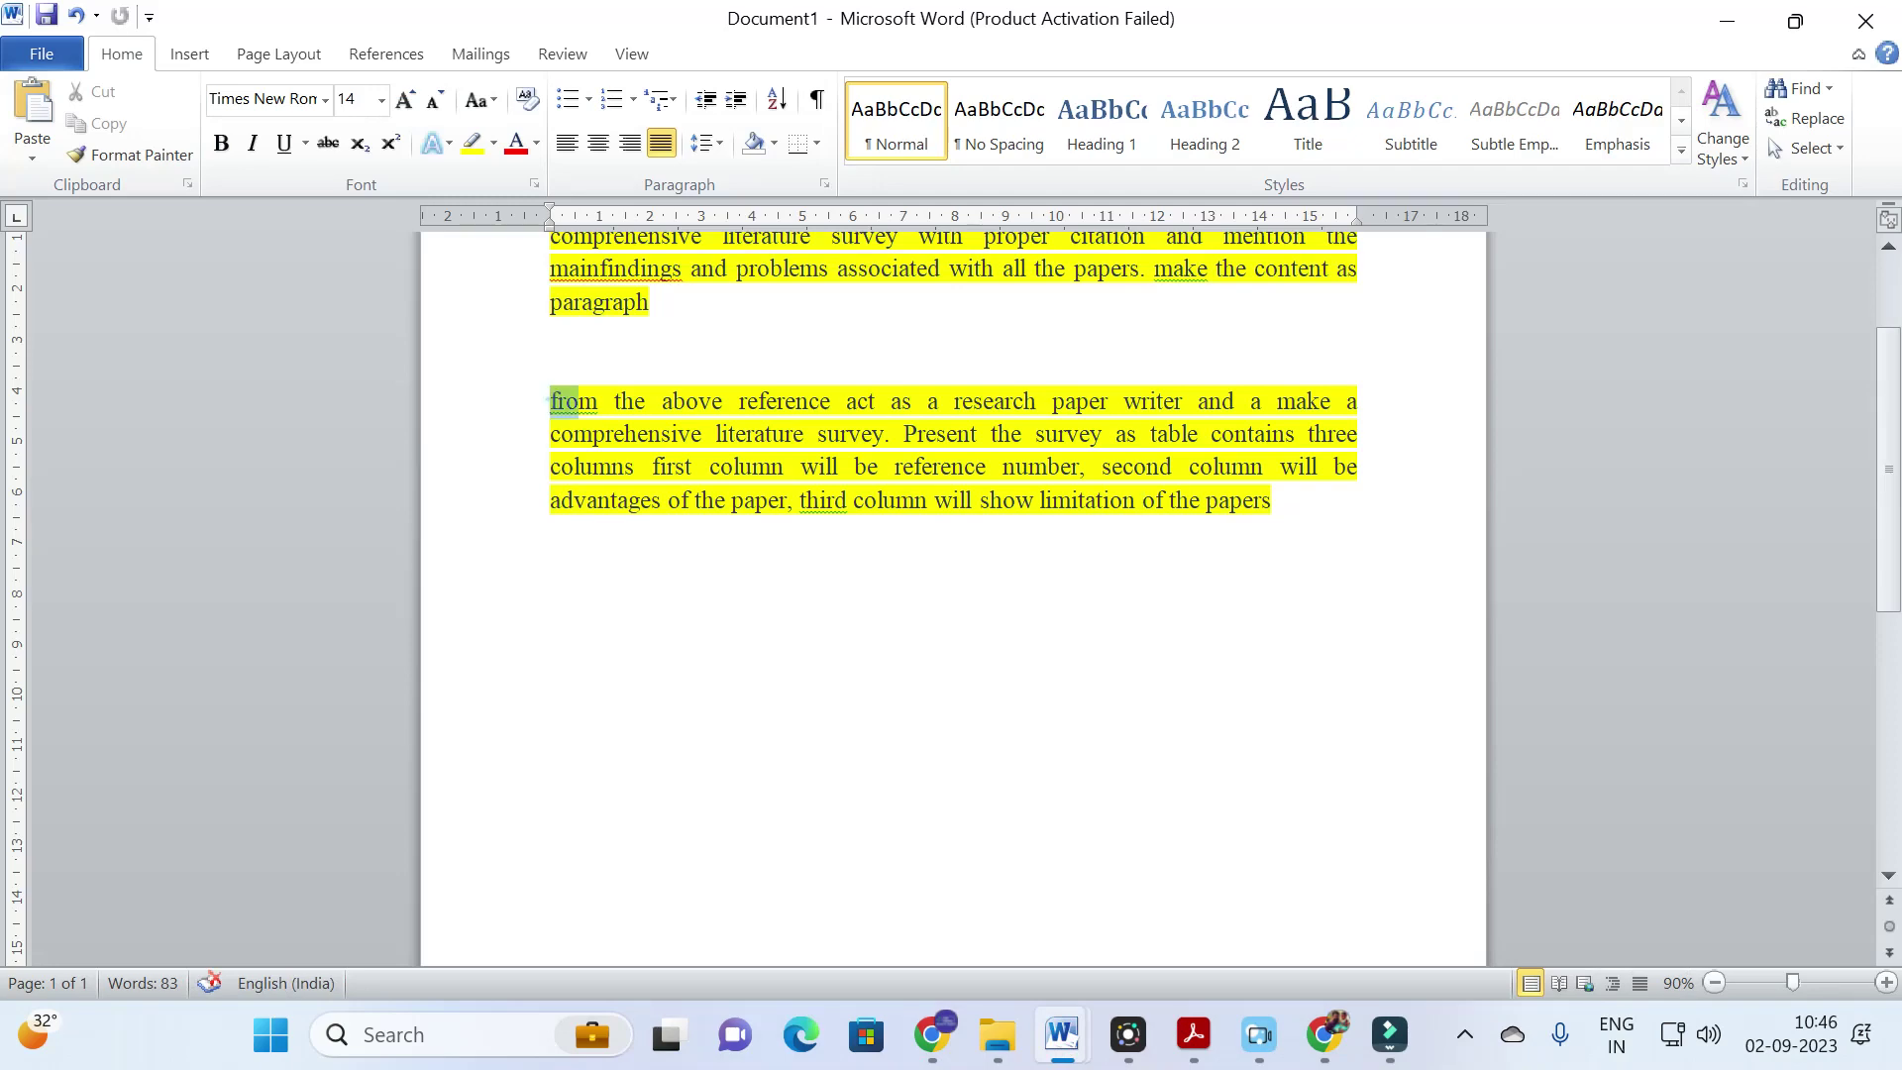
left_click_drag(543, 394, 1278, 525)
mouse_move(931, 1034)
key("ctrl+c")
left_click(931, 1034)
key("ctrl+v")
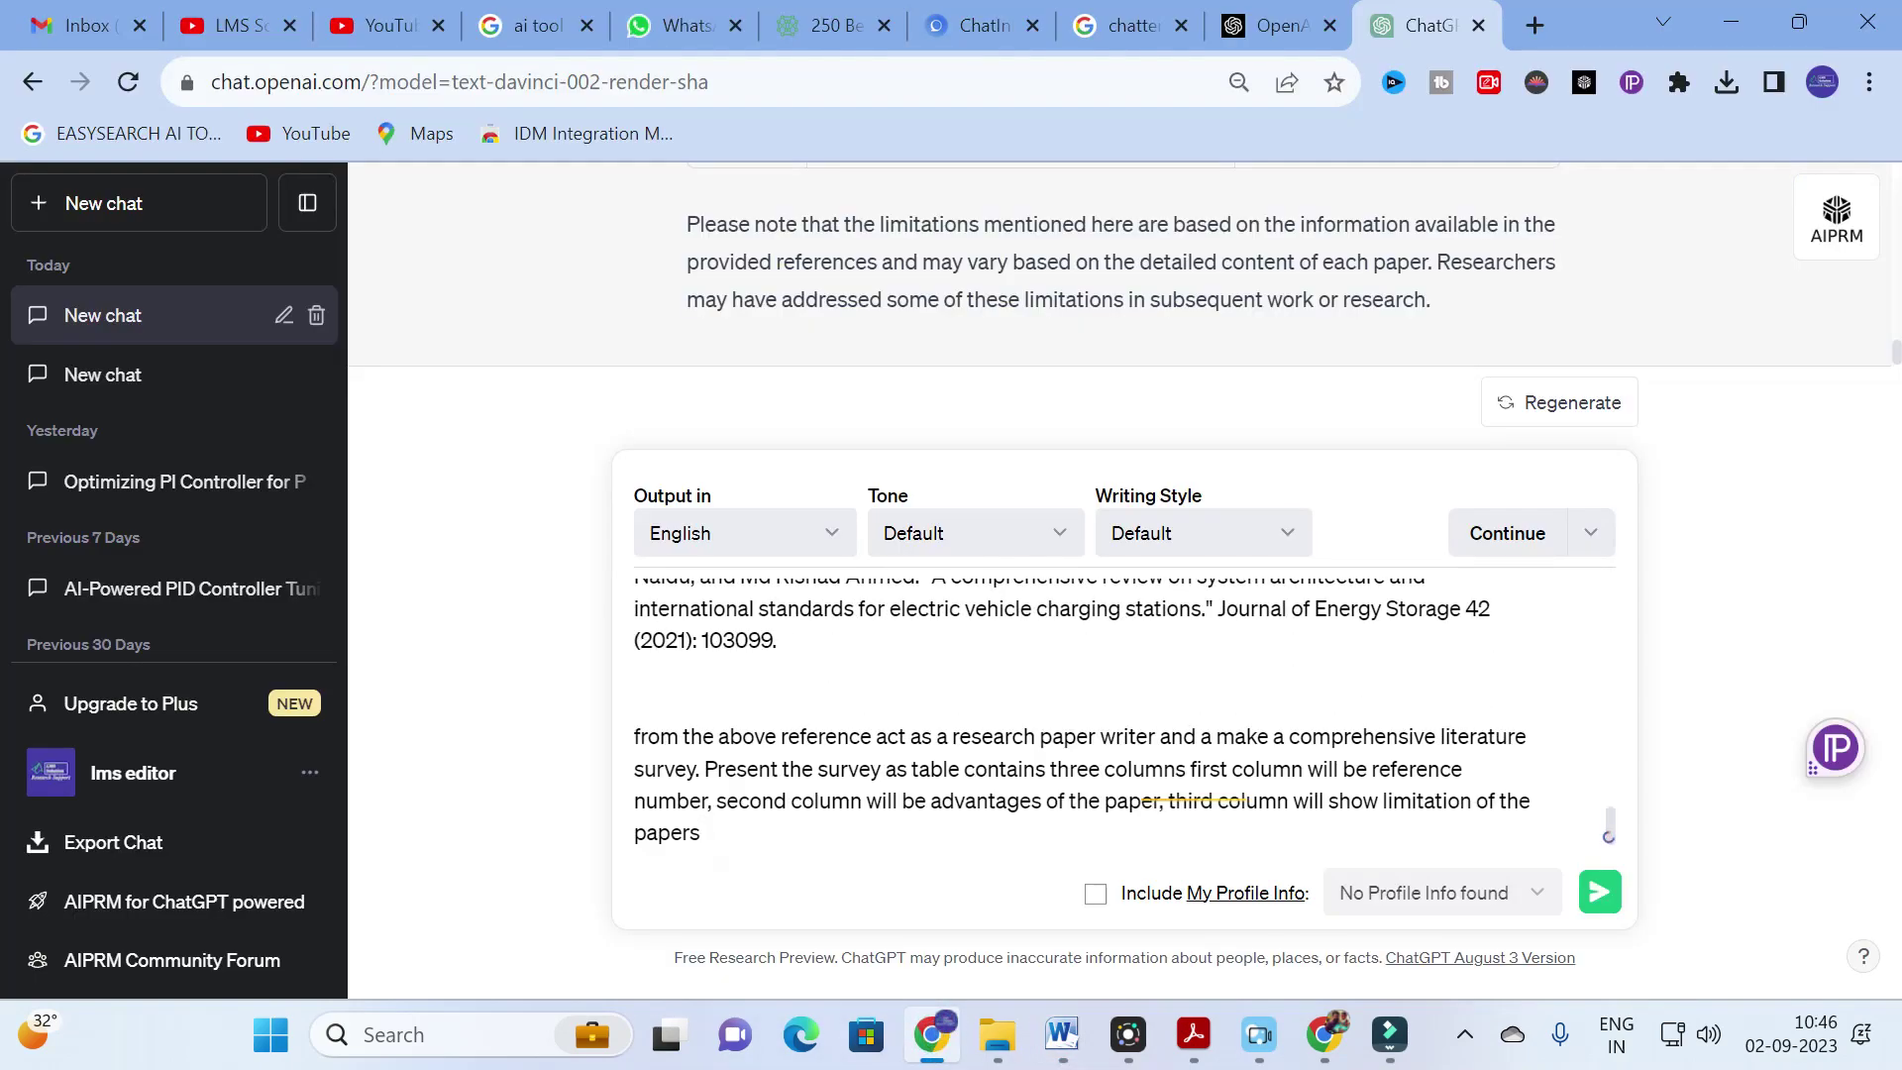
key("Return")
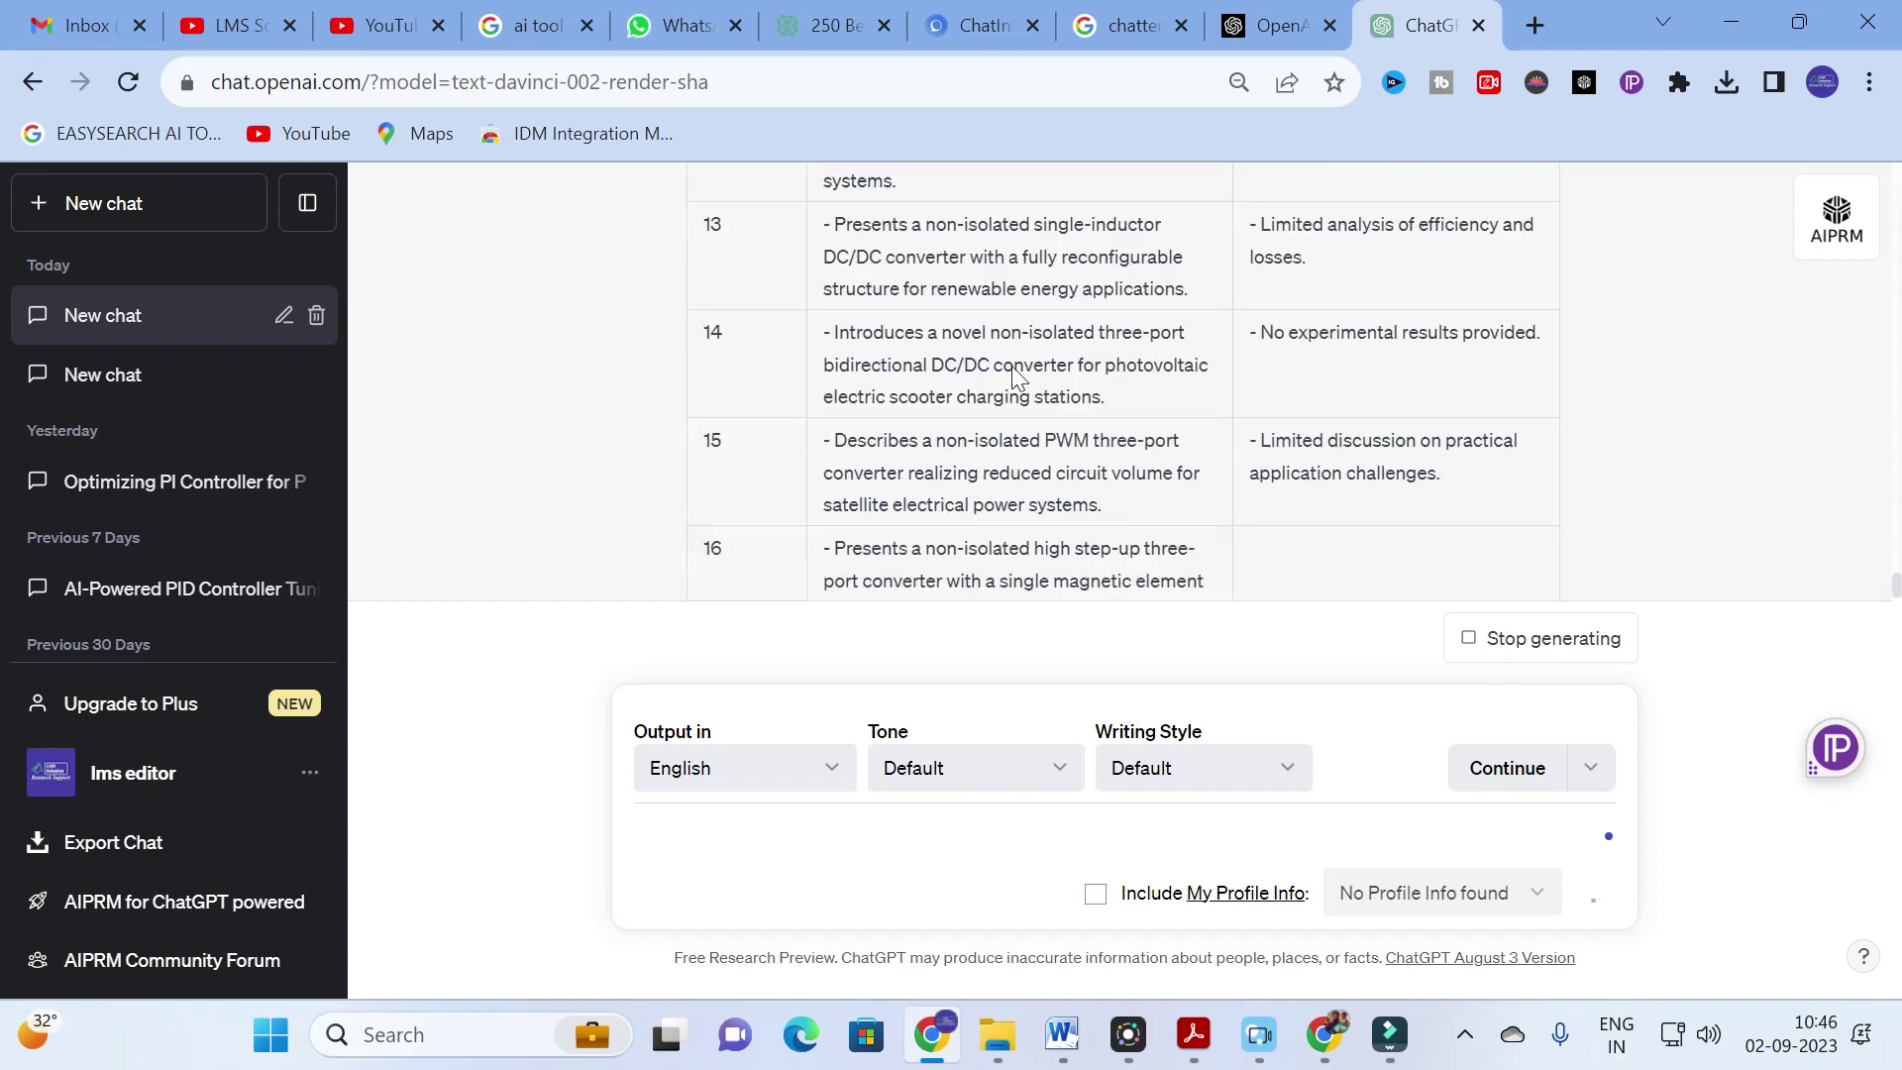
Step: Read through the newly generated survey table from reference 1 to 18, checking the advantages and limitations columns
scroll(1025, 390, "up", 15)
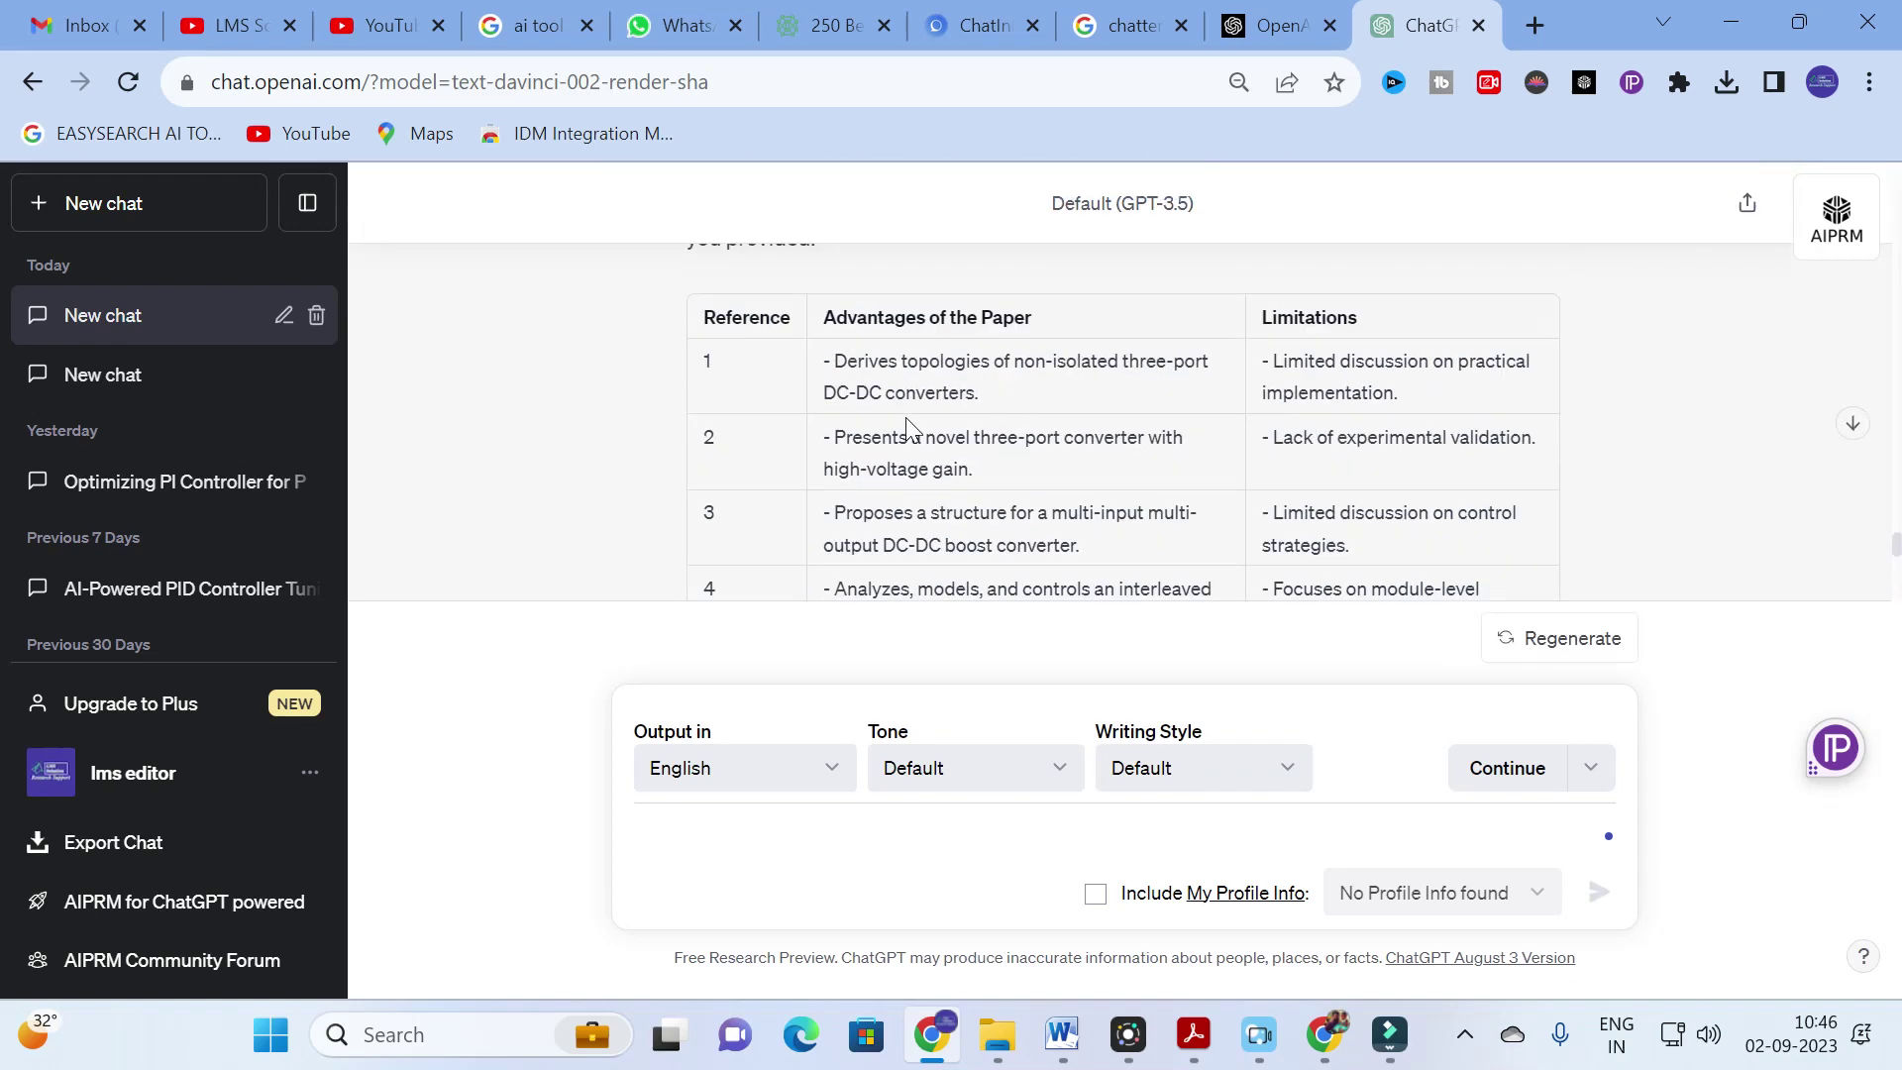
scroll(907, 428, "down", 2)
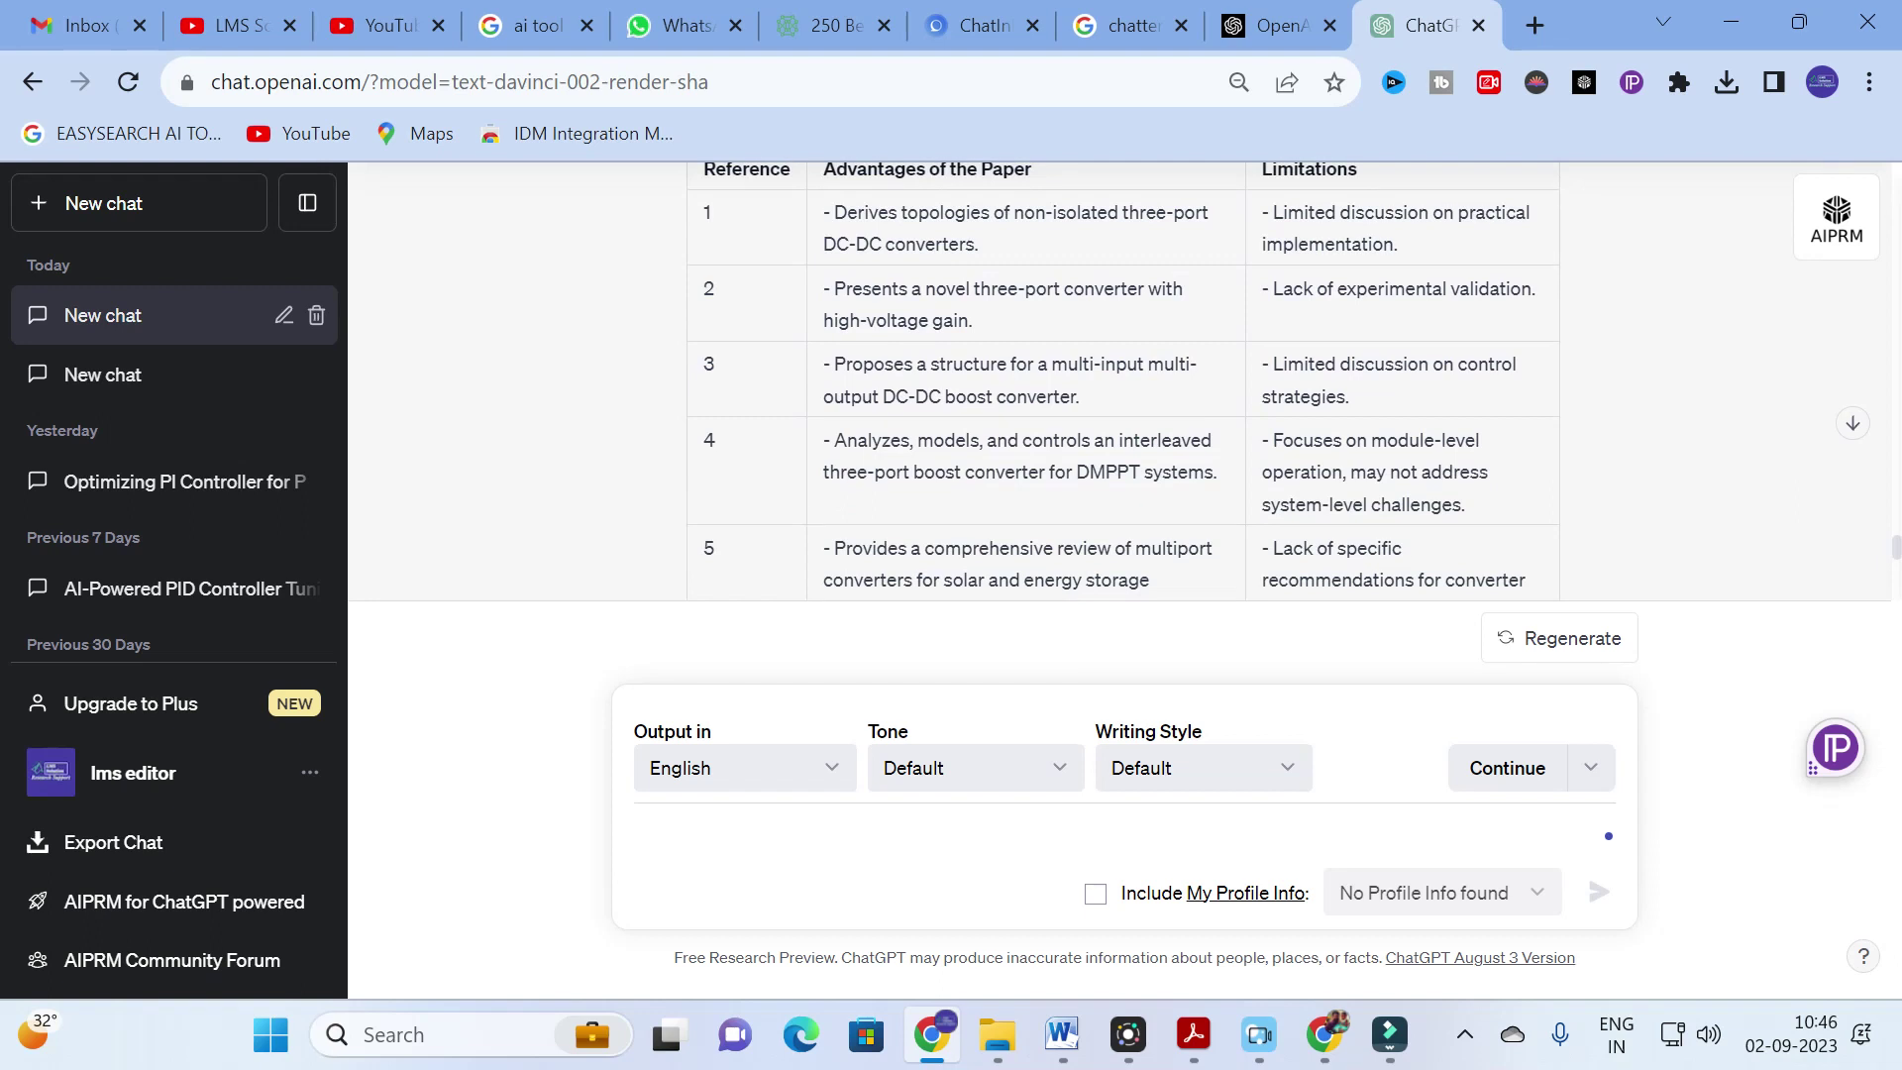
scroll(948, 370, "down", 2)
scroll(948, 371, "down", 2)
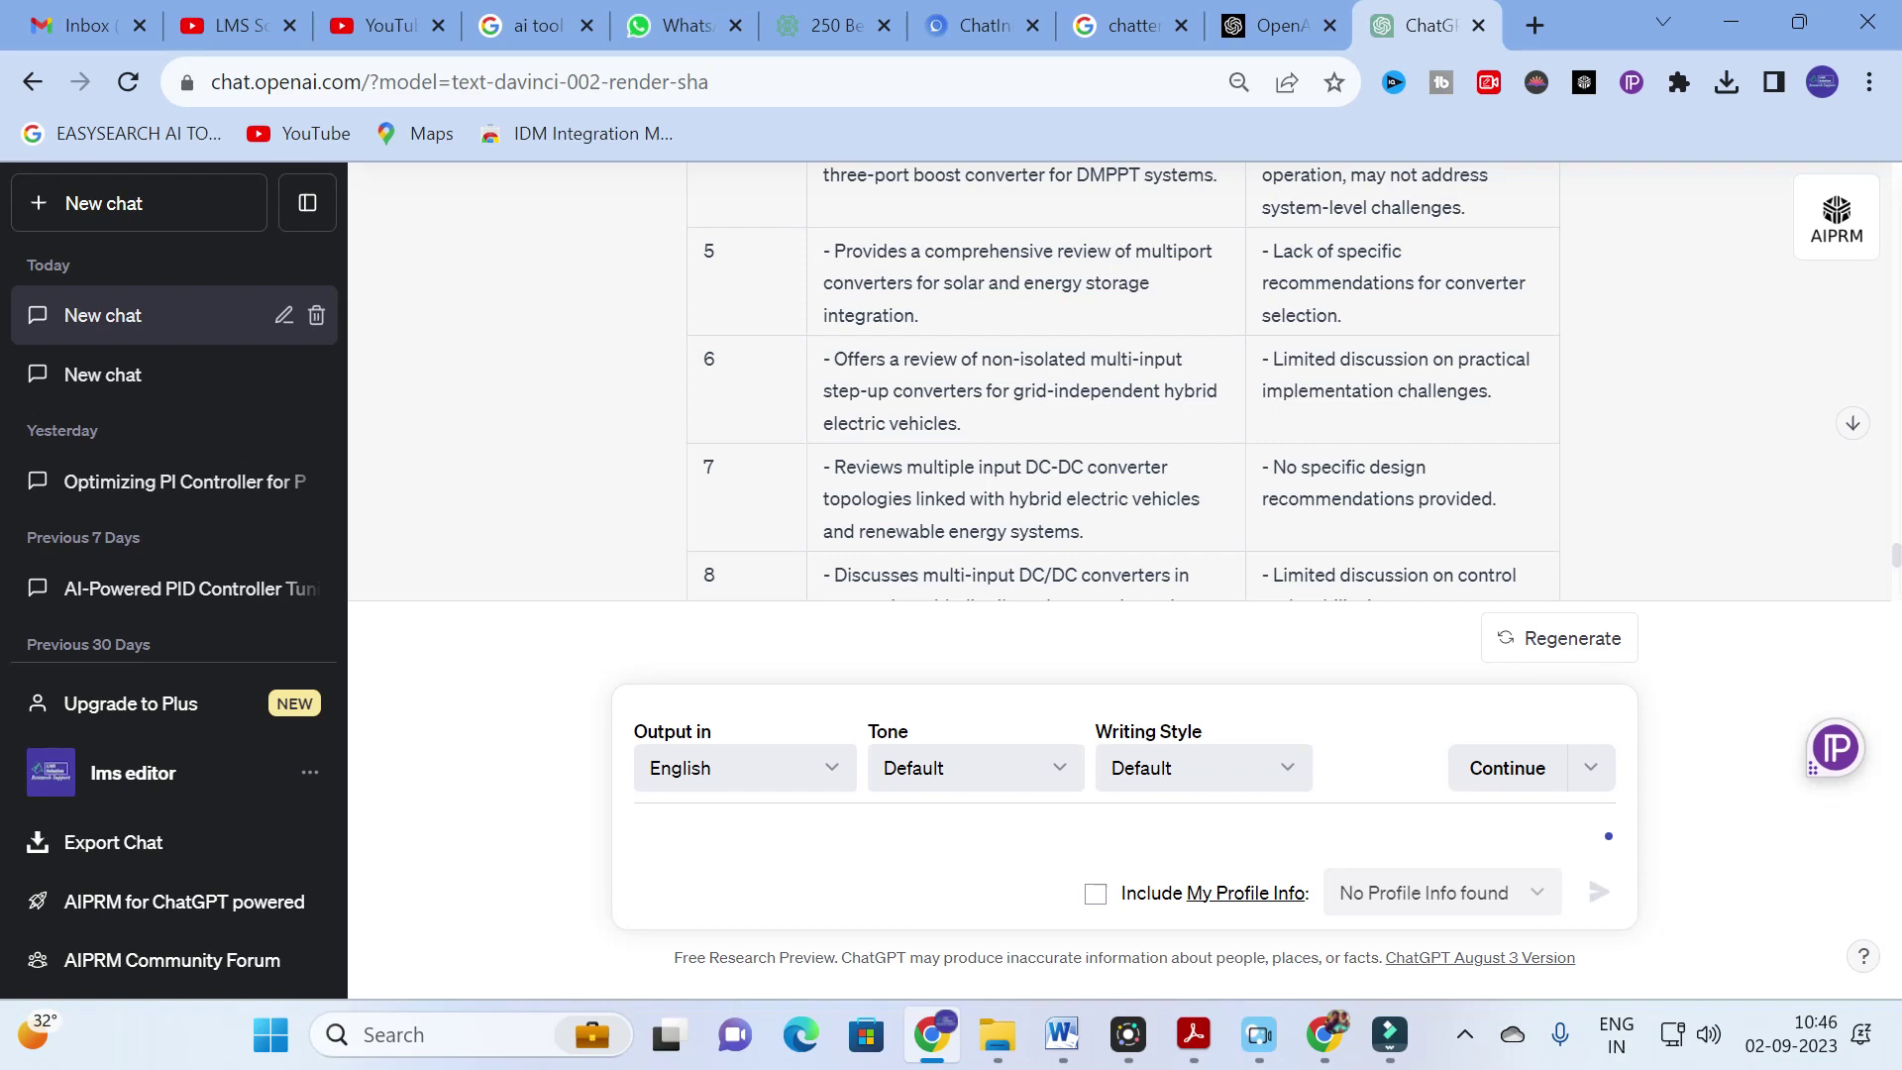
scroll(1102, 305, "down", 6)
scroll(1100, 302, "down", 5)
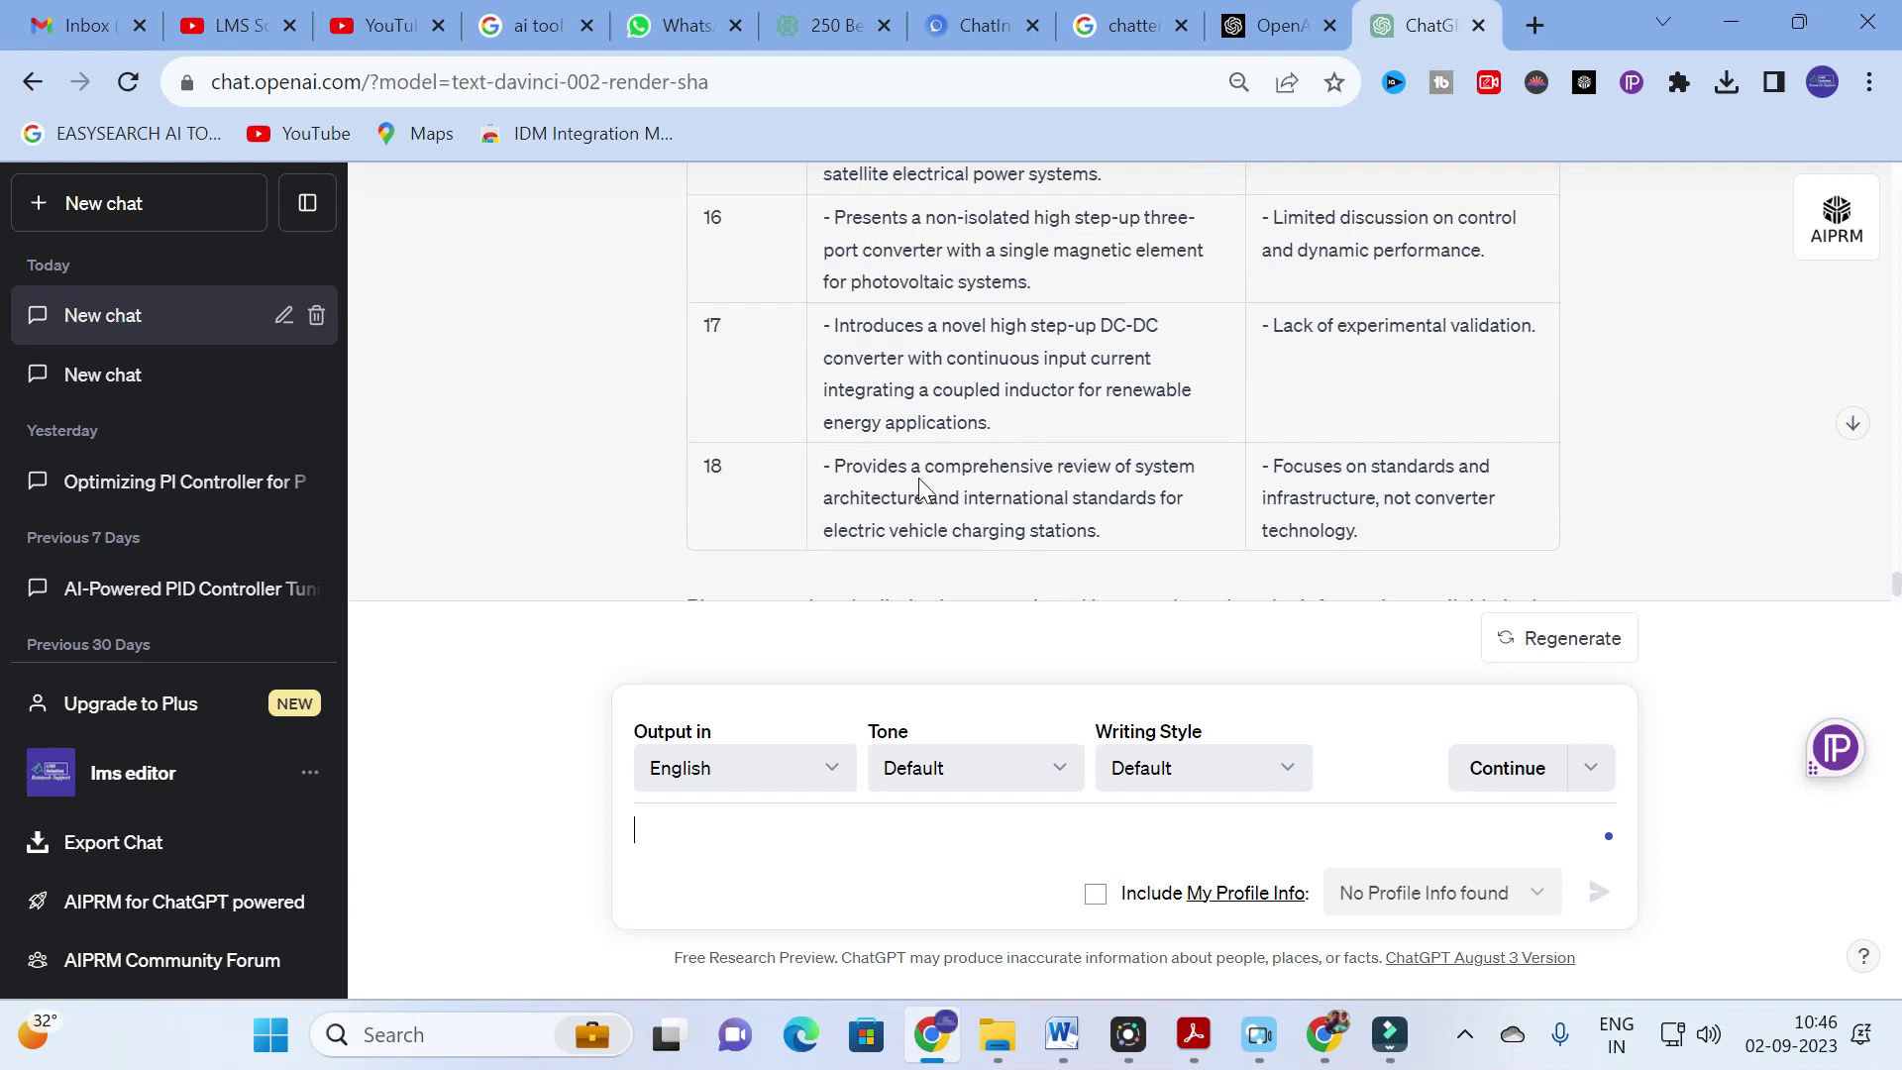
scroll(919, 485, "down", 2)
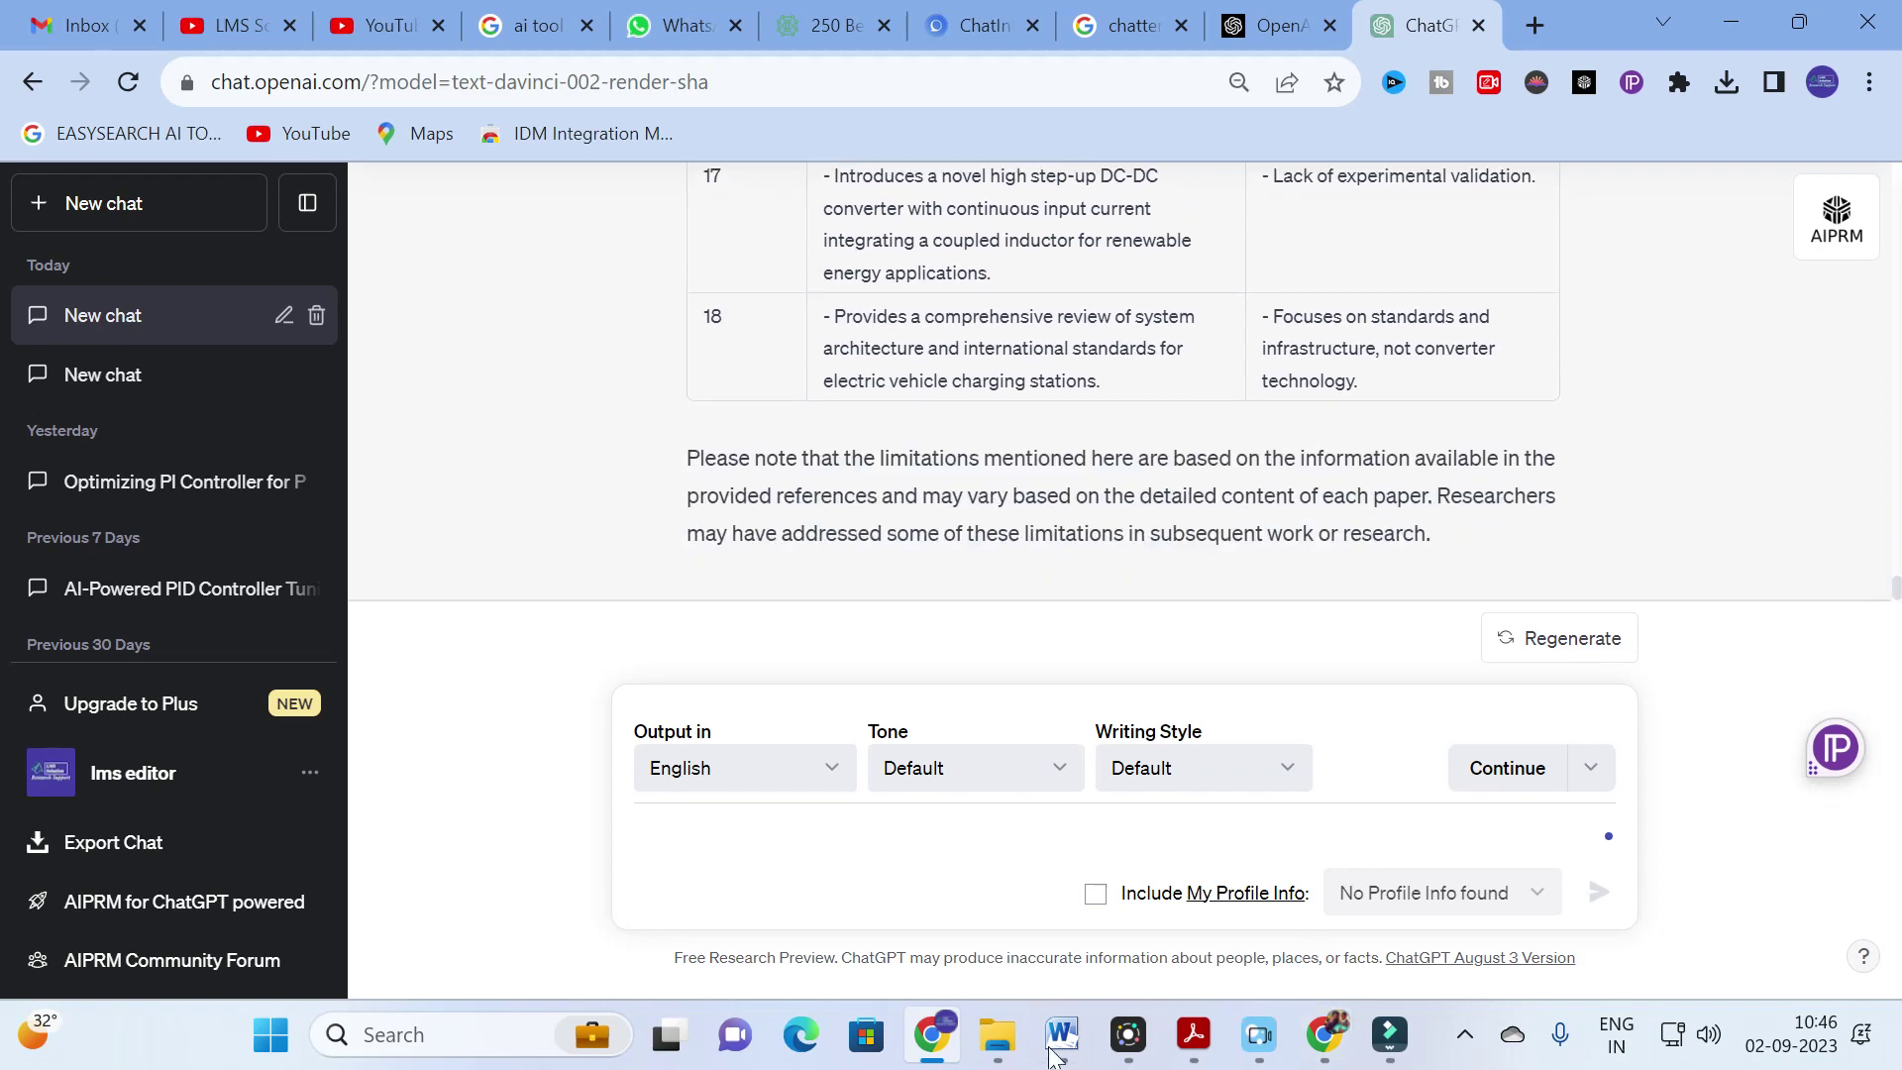
Step: Compare the table prompt in Document1 in Word with the table generated in ChatGPT, and review both the paragraph and table prompts
mouse_move(1050, 1058)
left_click(1398, 905)
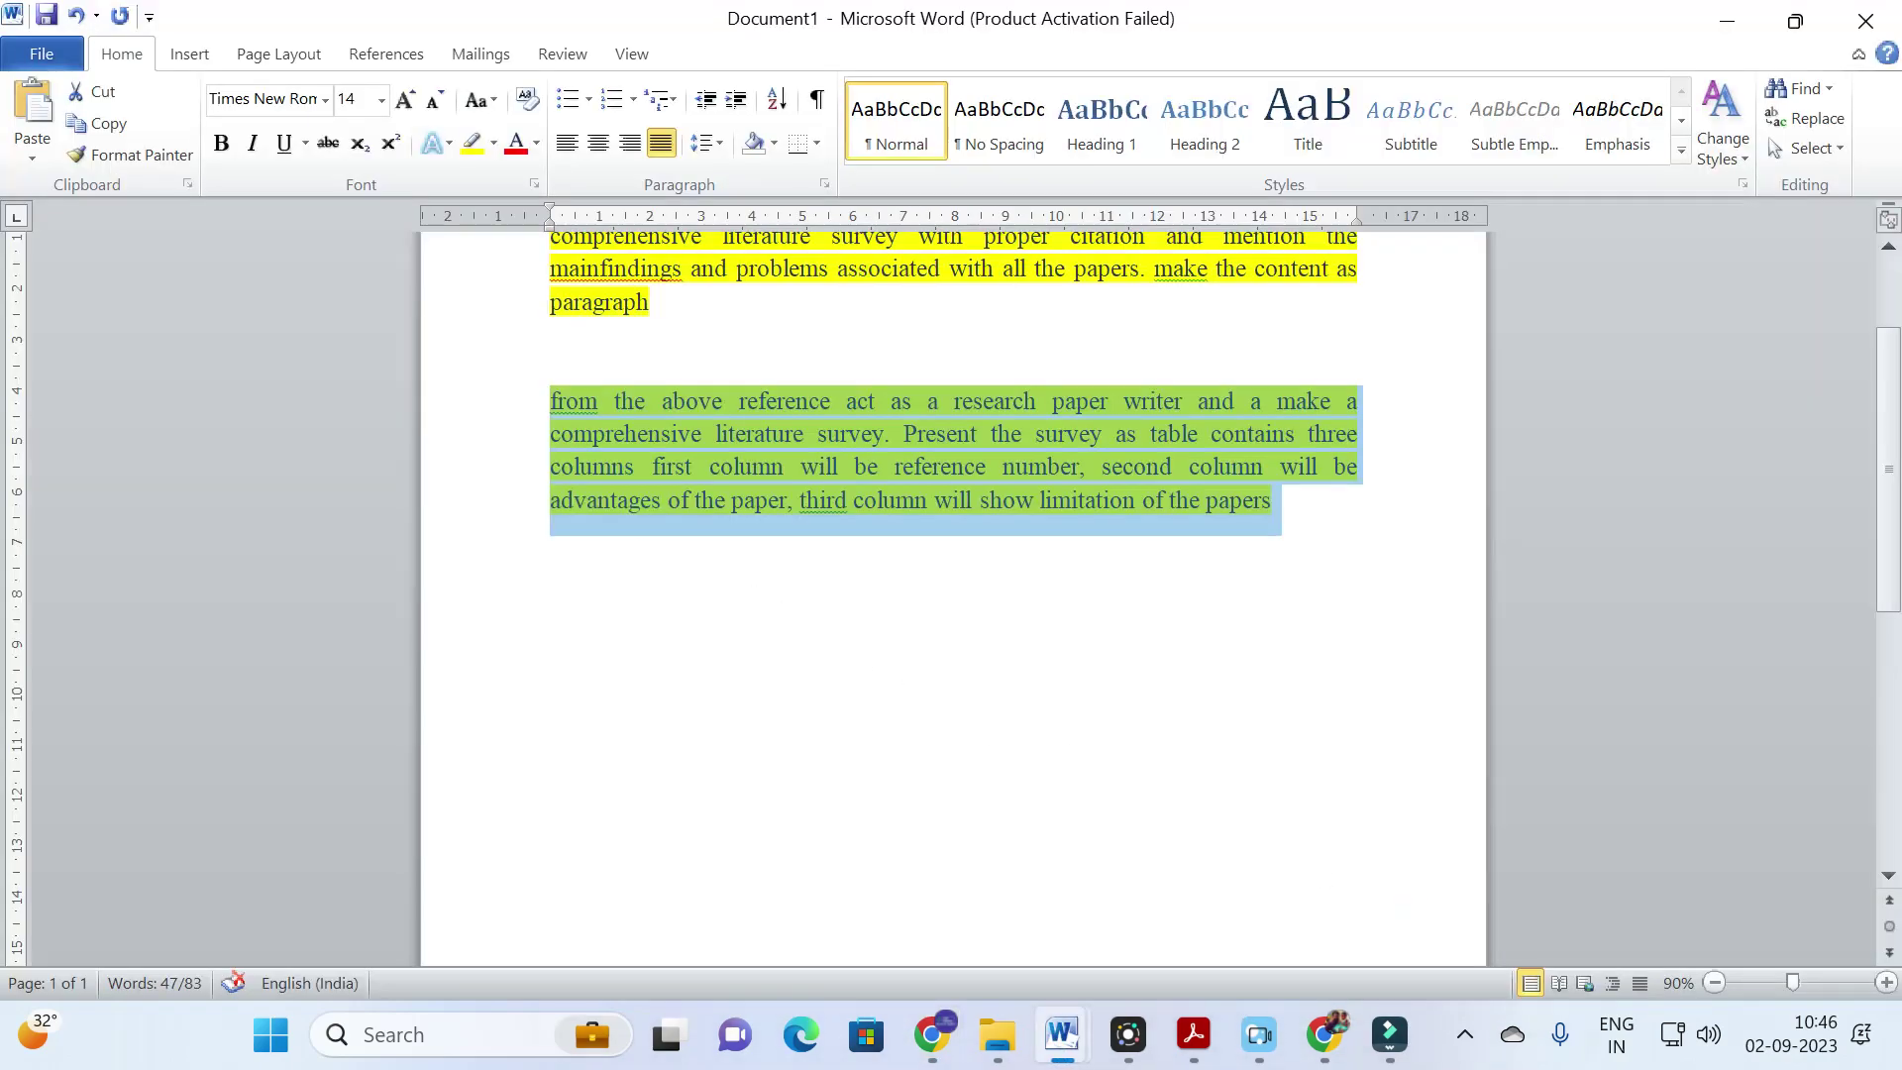
left_click(642, 534)
triple_click(547, 398)
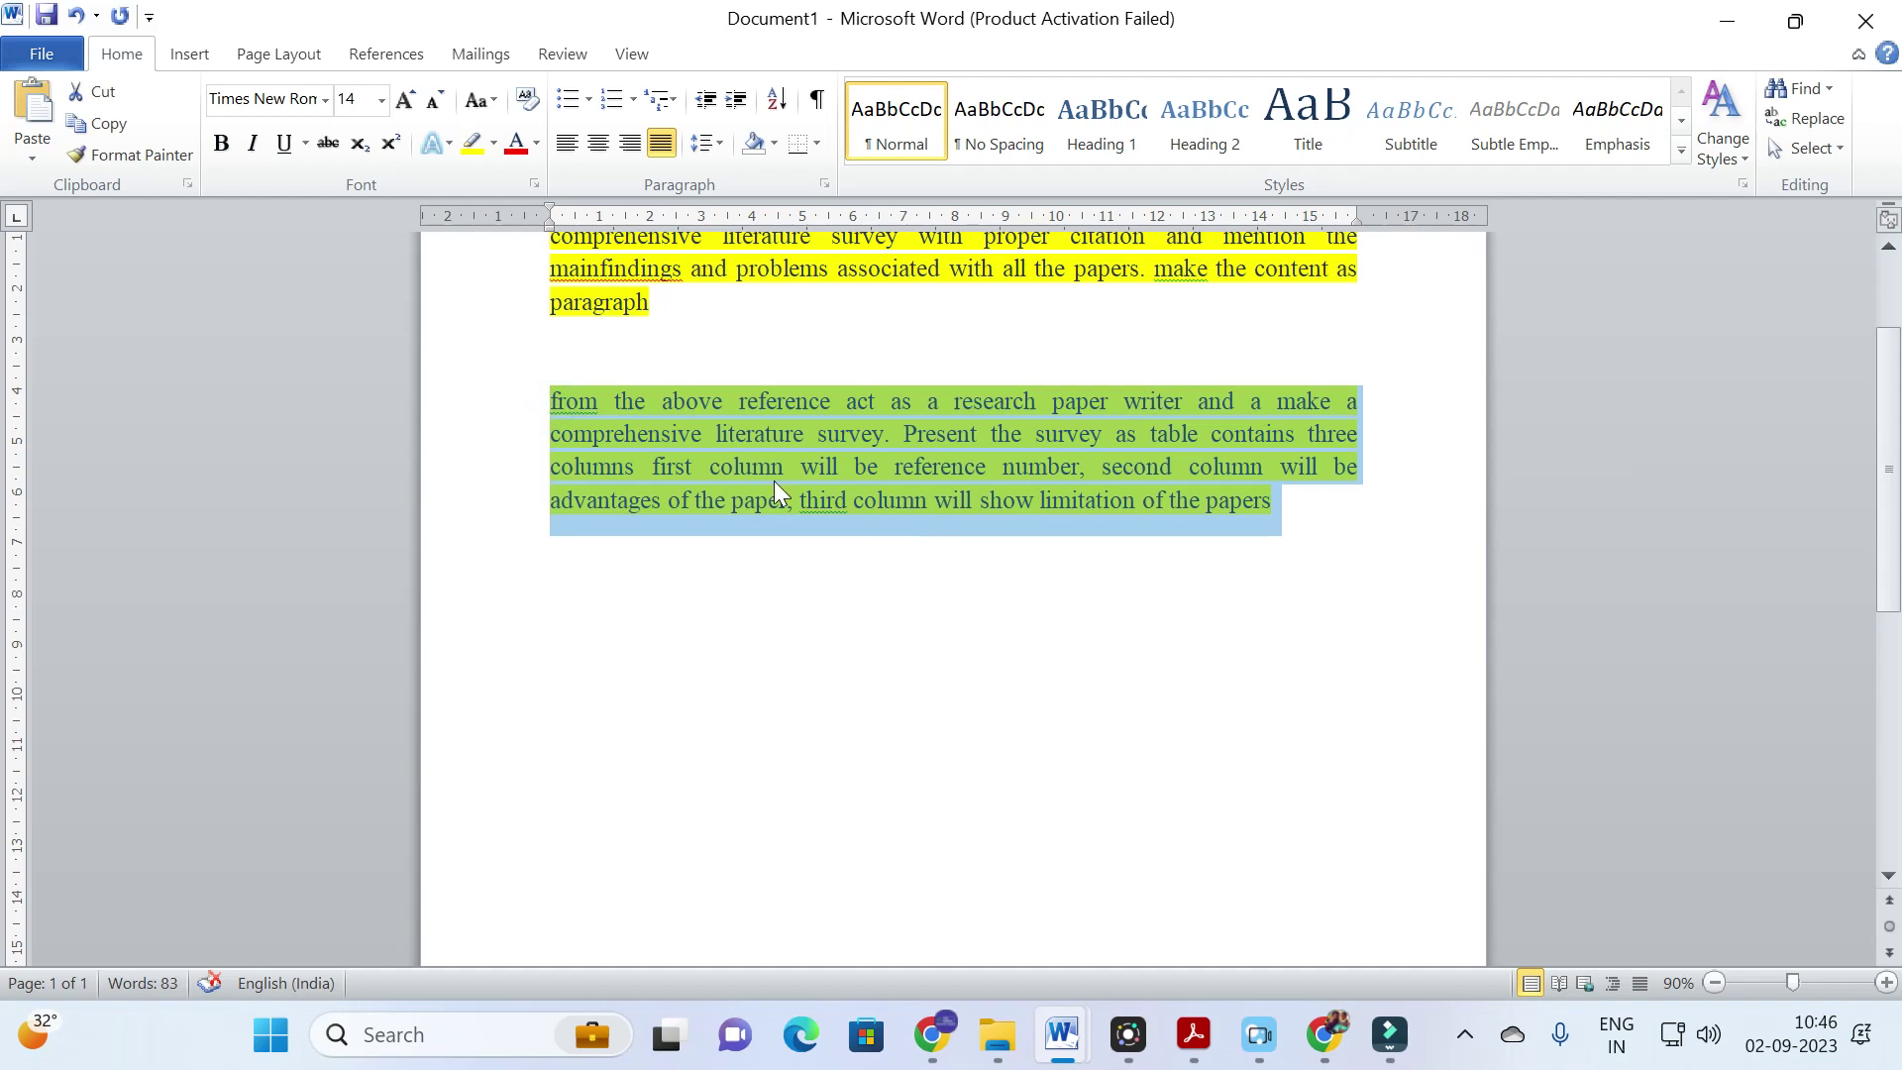
left_click(721, 467)
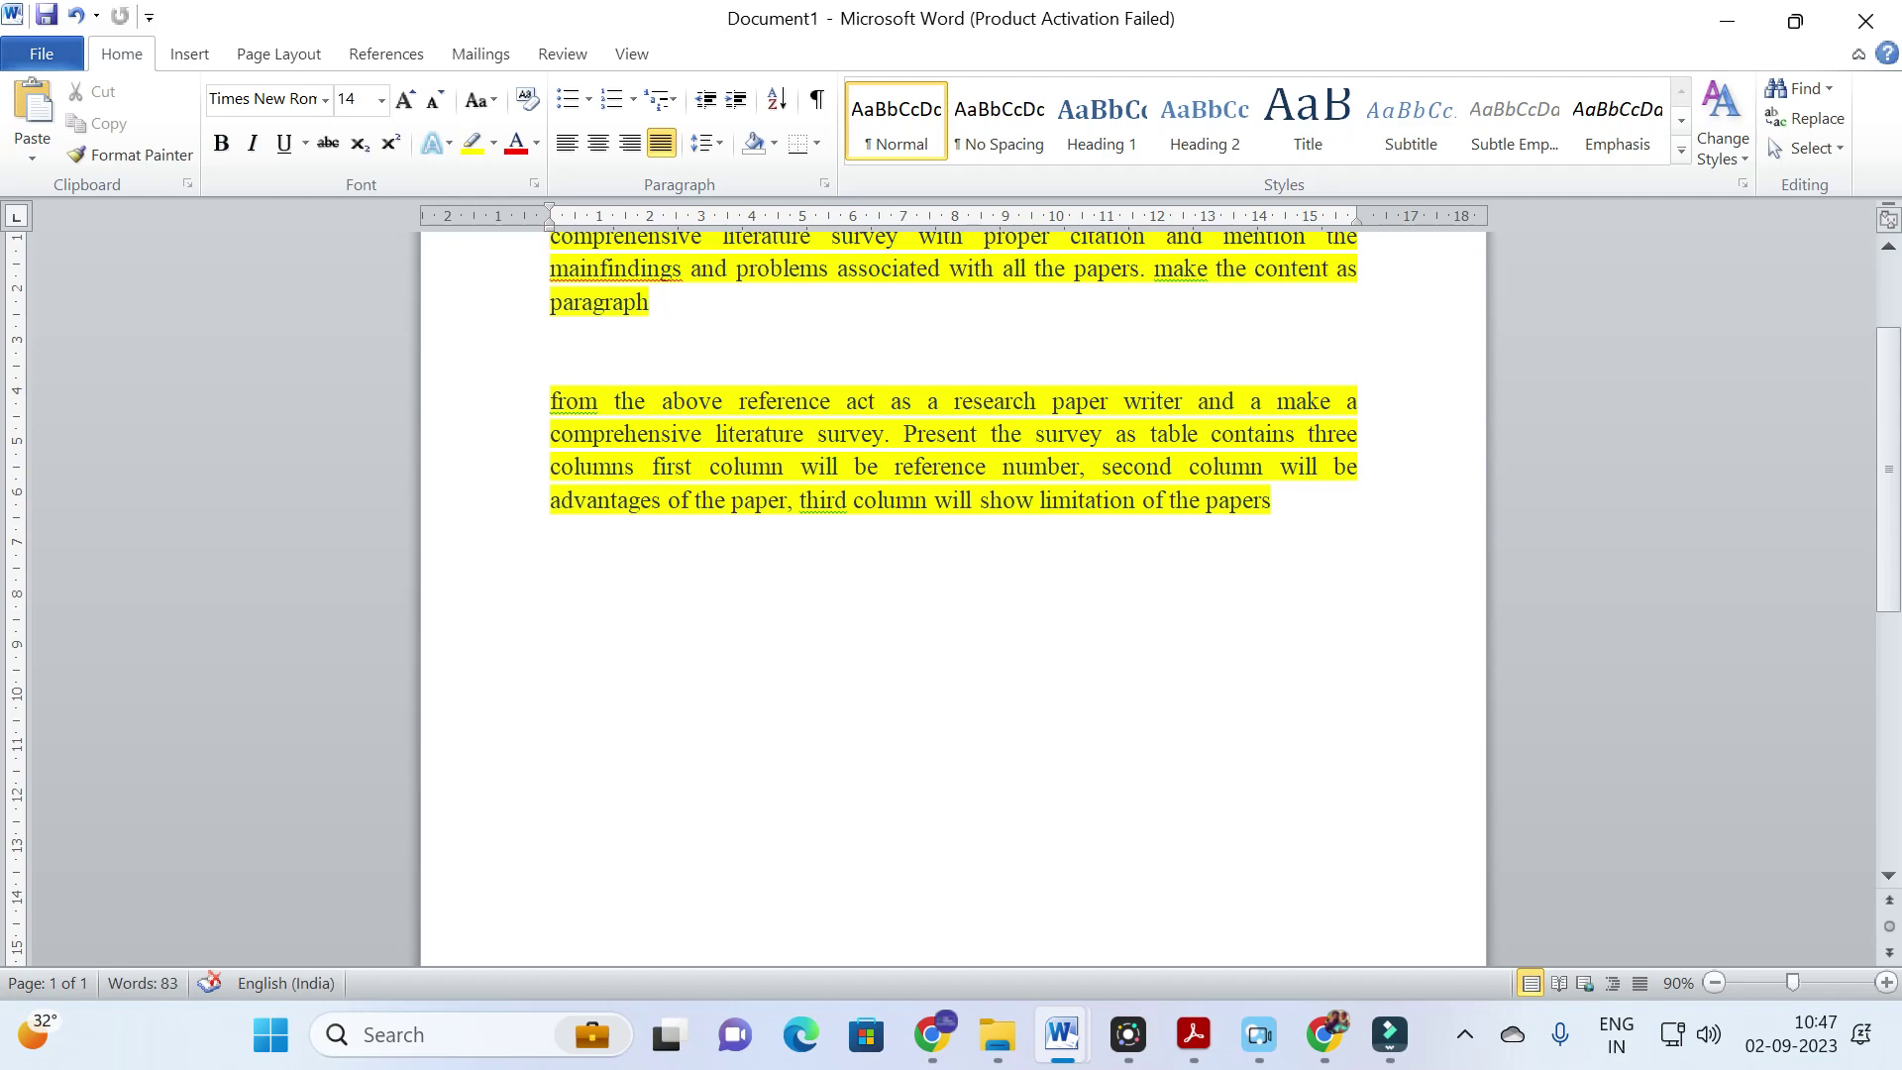
left_click(931, 1034)
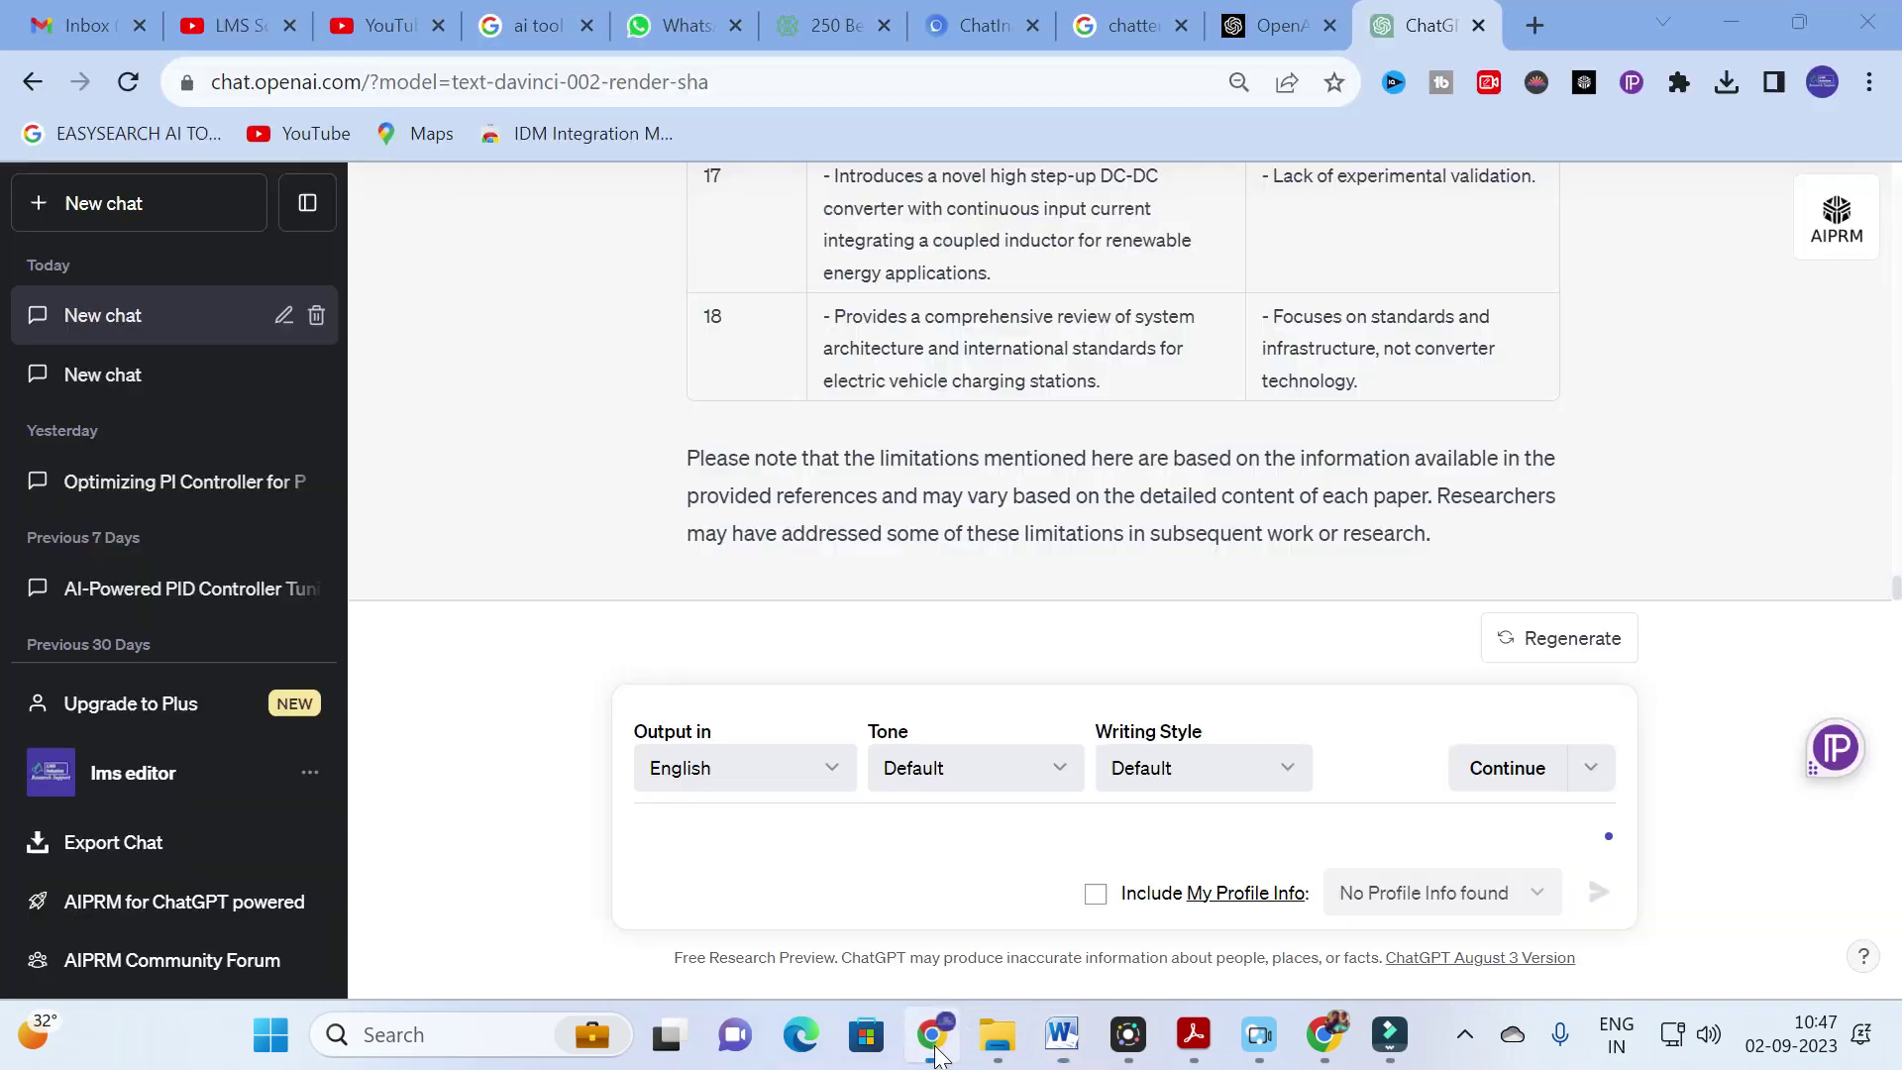
scroll(578, 422, "up", 10)
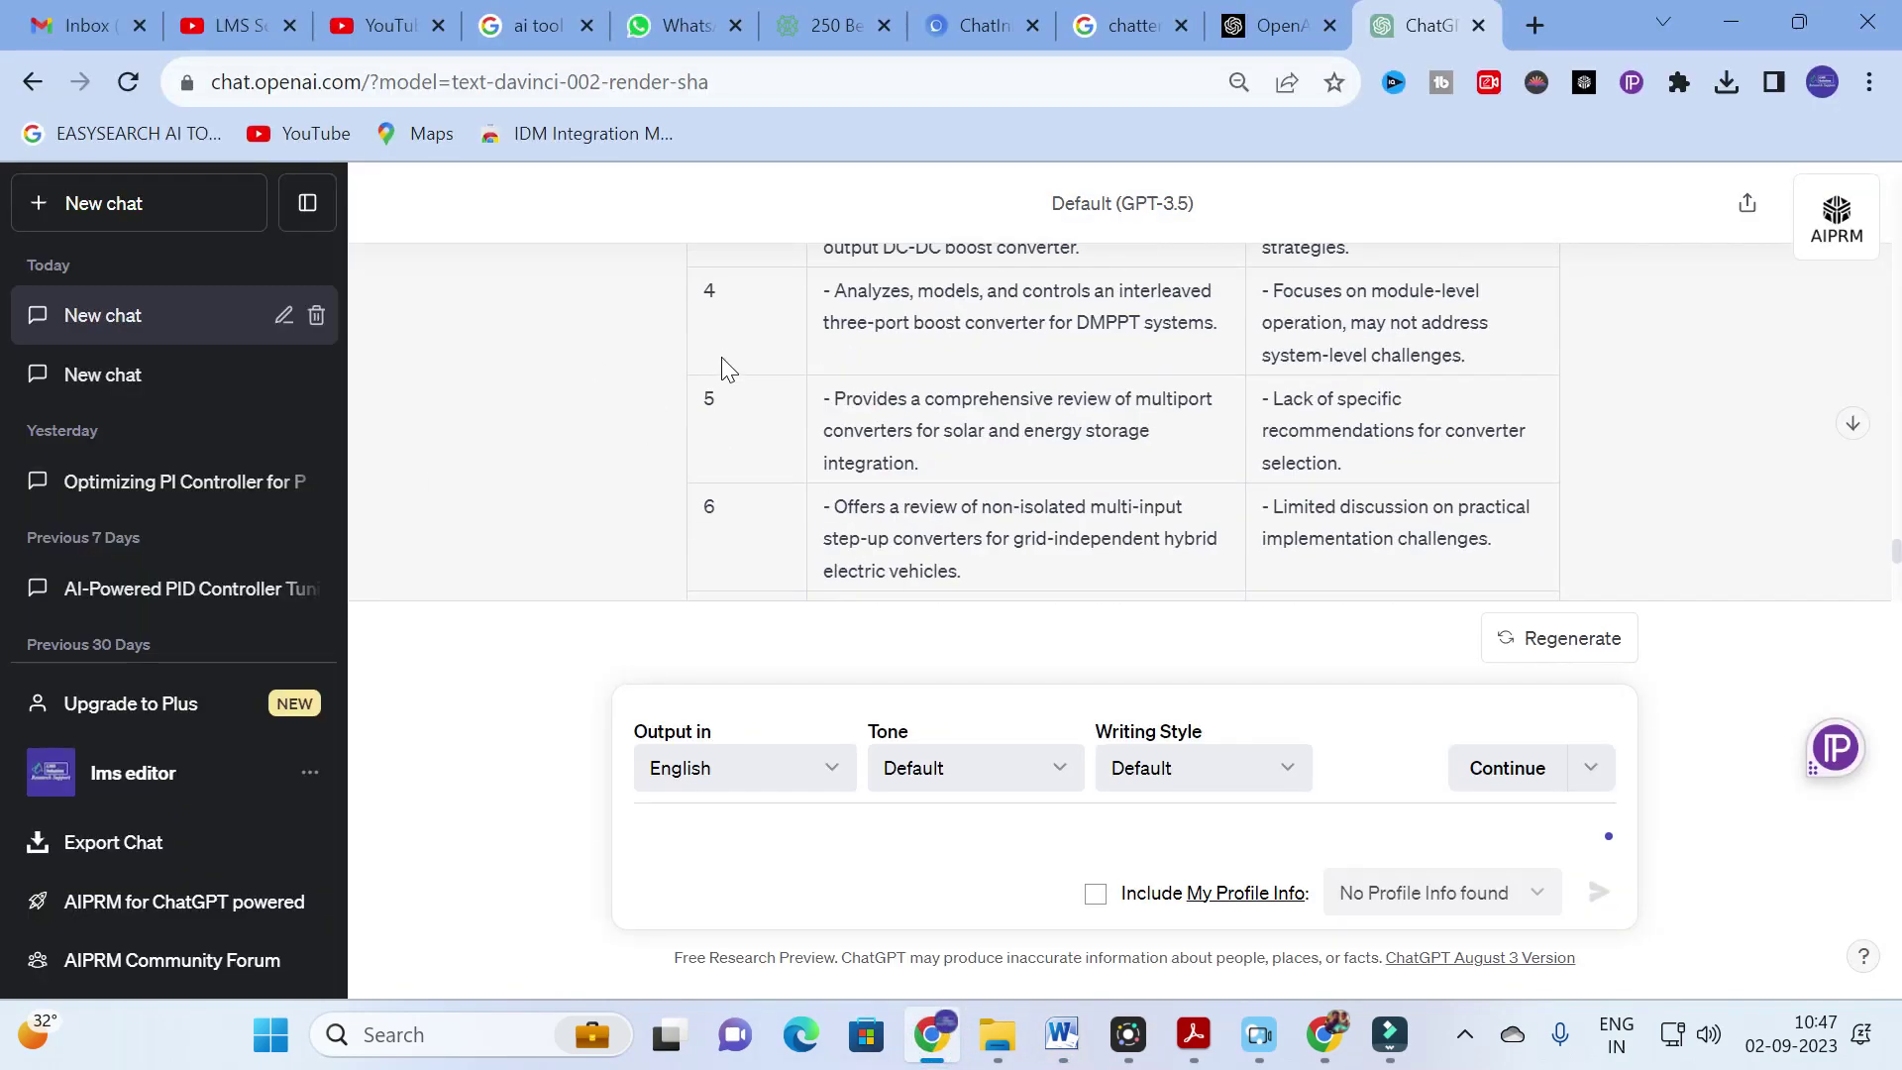
mouse_move(1075, 1052)
left_click(1407, 897)
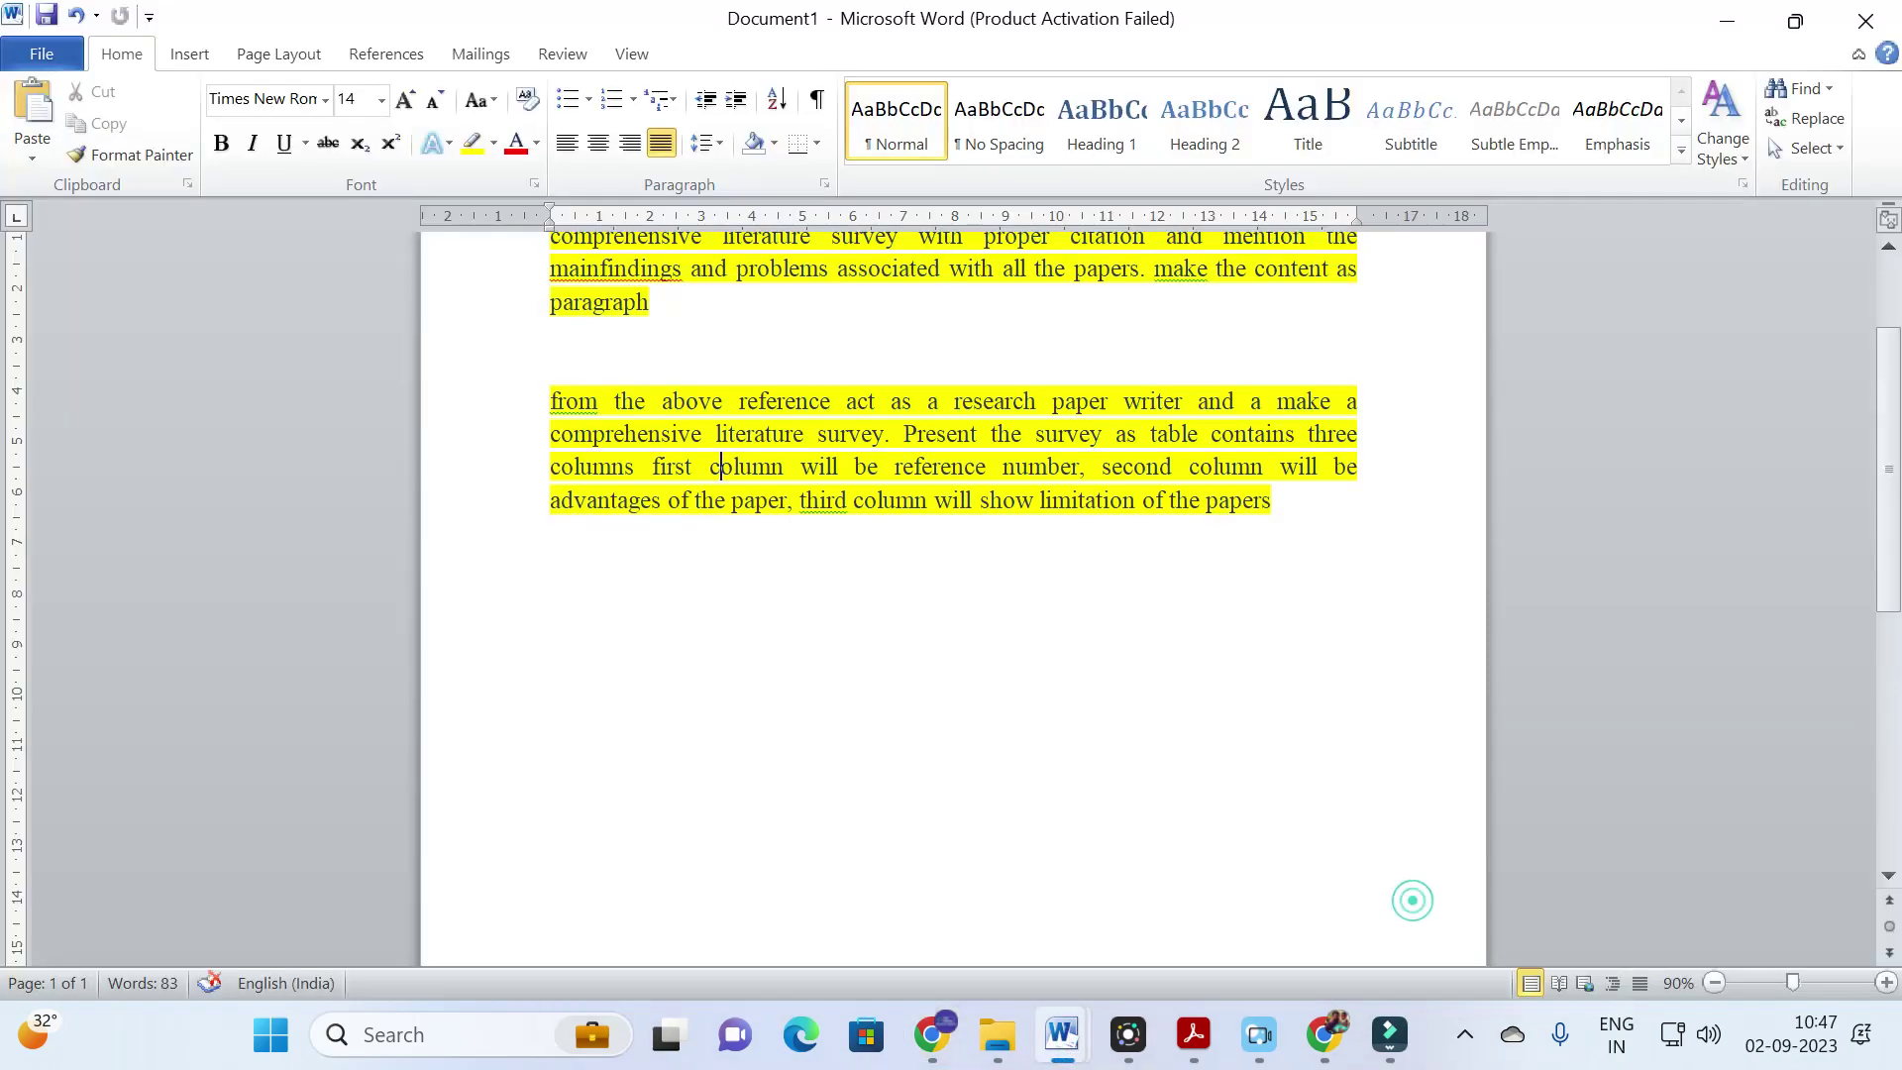
scroll(1407, 896, "up", 3)
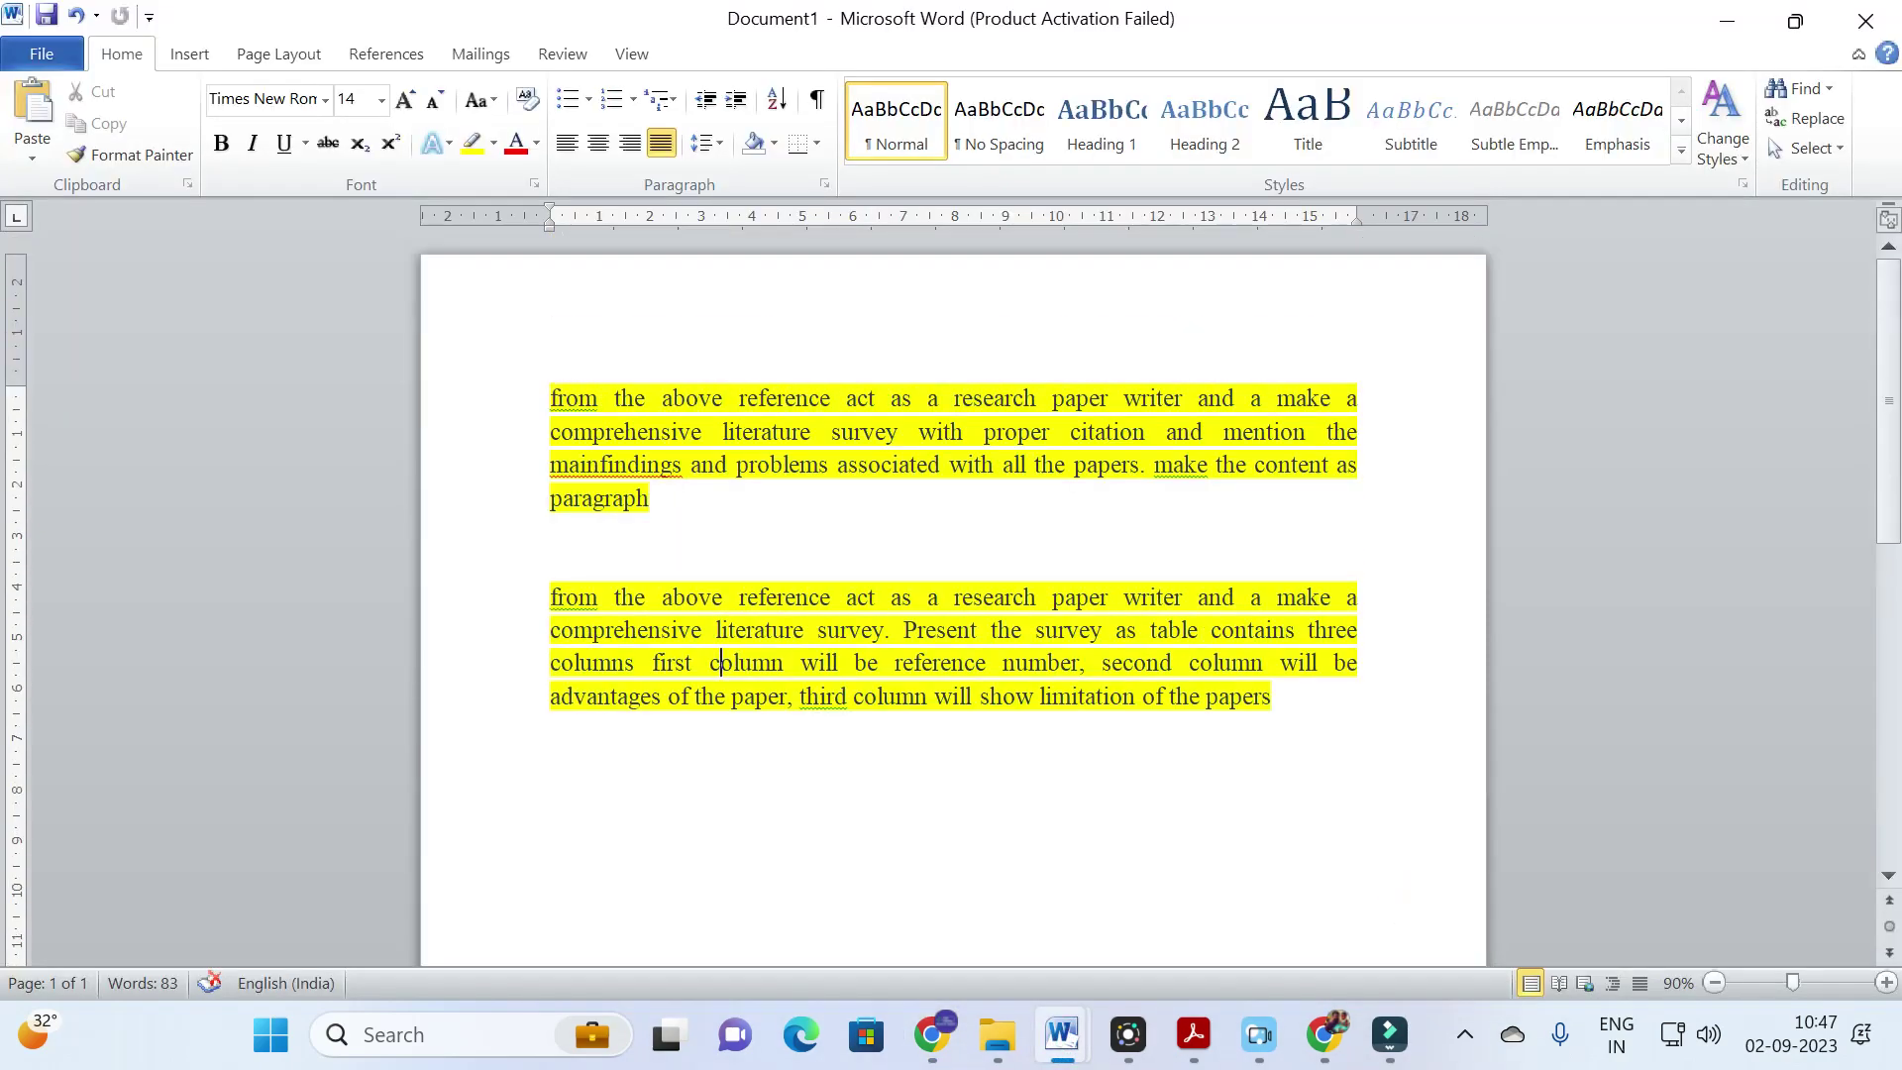